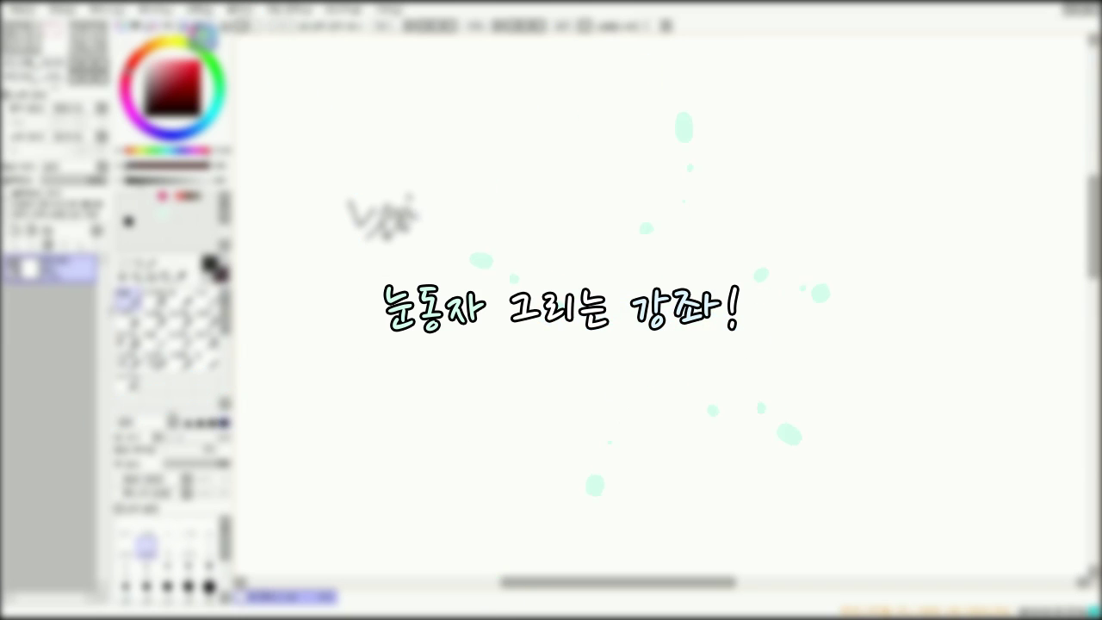
Handwrite the title "눈동자 그리는 강좌!" diagonally across the upper canvas and underline its first words.
left_click_drag(455, 183, 478, 189)
left_click_drag(474, 173, 498, 179)
left_click_drag(495, 153, 514, 160)
left_click_drag(511, 163, 526, 165)
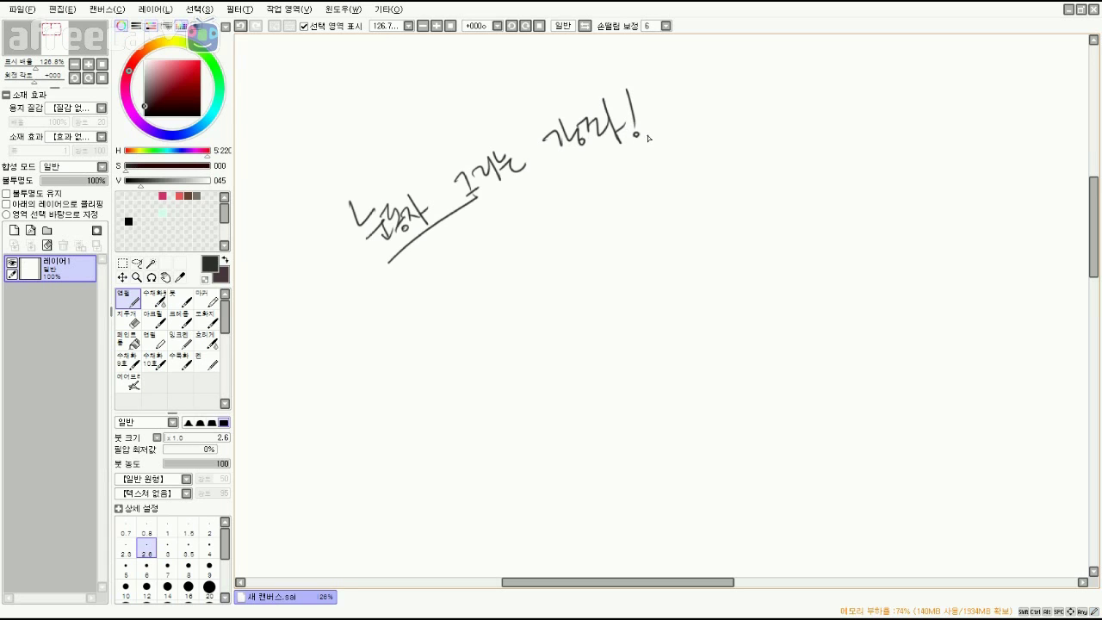
Draw a thick, tapering upper lash line in black below the title, using the pencil at size 12.
left_click_drag(452, 297, 449, 255)
left_click_drag(154, 114, 131, 141)
key("bracketright")
key("bracketright")
key("bracketright")
key("bracketright")
key("bracketright")
key("bracketright")
key("bracketright")
key("bracketright")
key("bracketright")
key("bracketright")
left_click_drag(565, 201, 646, 225)
key("ctrl+z")
left_click_drag(549, 211, 631, 214)
left_click_drag(558, 206, 646, 228)
key("ctrl+z")
mouse_move(576, 195)
left_mouse_down()
mouse_move(566, 167)
mouse_move(593, 215)
mouse_move(598, 204)
mouse_move(573, 189)
left_mouse_up()
key("ctrl+z")
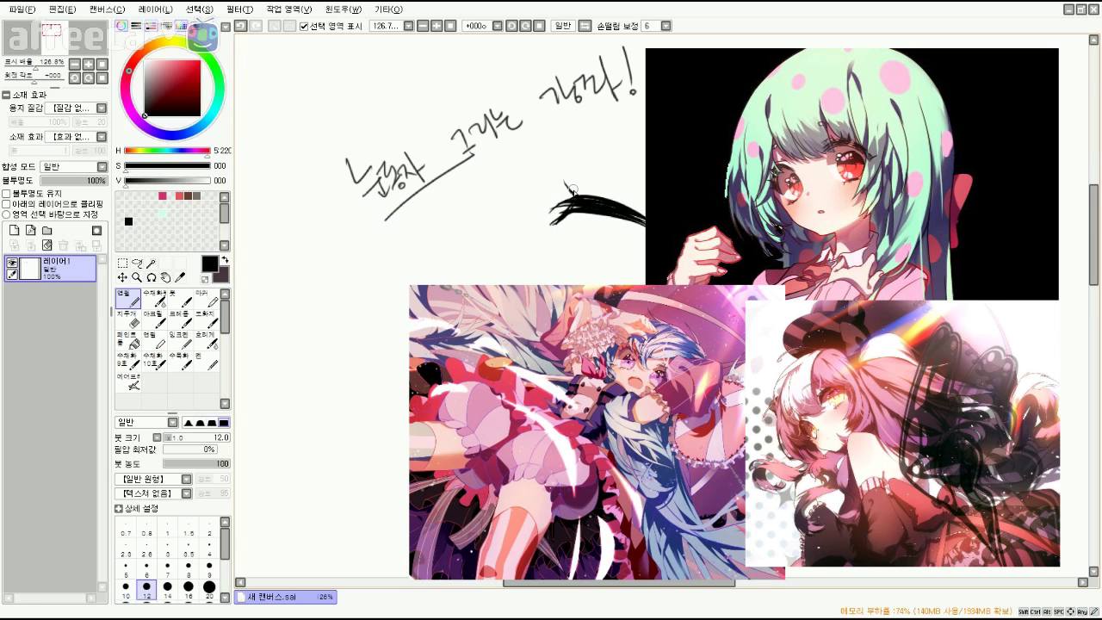
Sketch a small highlight circle and the curved left side of the iris beneath the lash line.
left_click_drag(606, 218, 586, 228)
key("ctrl+z")
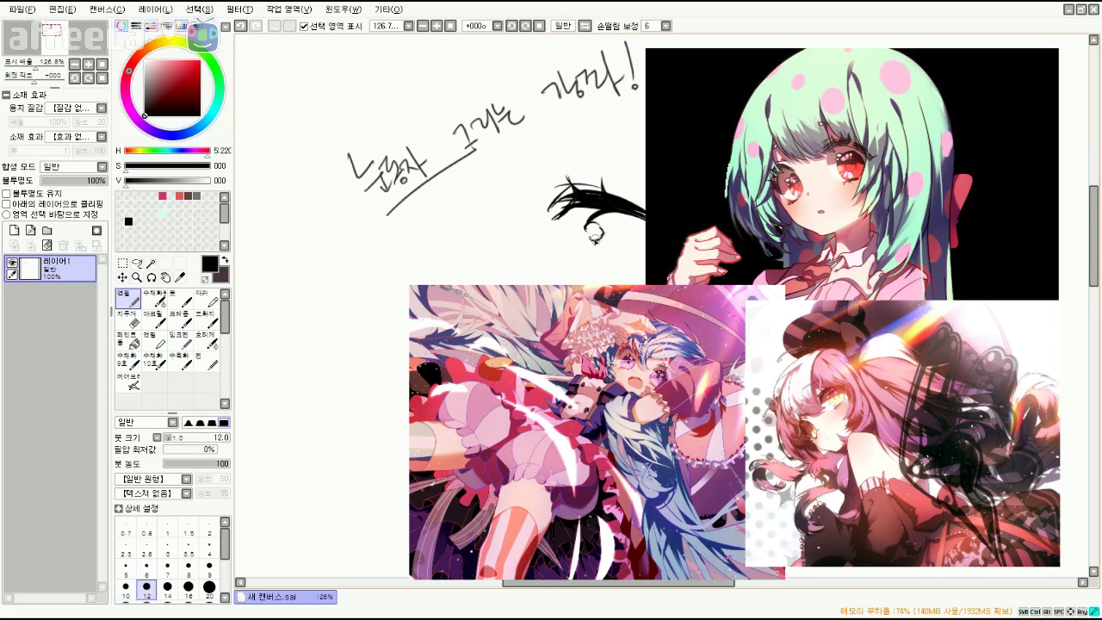
left_click_drag(586, 244, 590, 261)
key("ctrl+z")
key("ctrl+z")
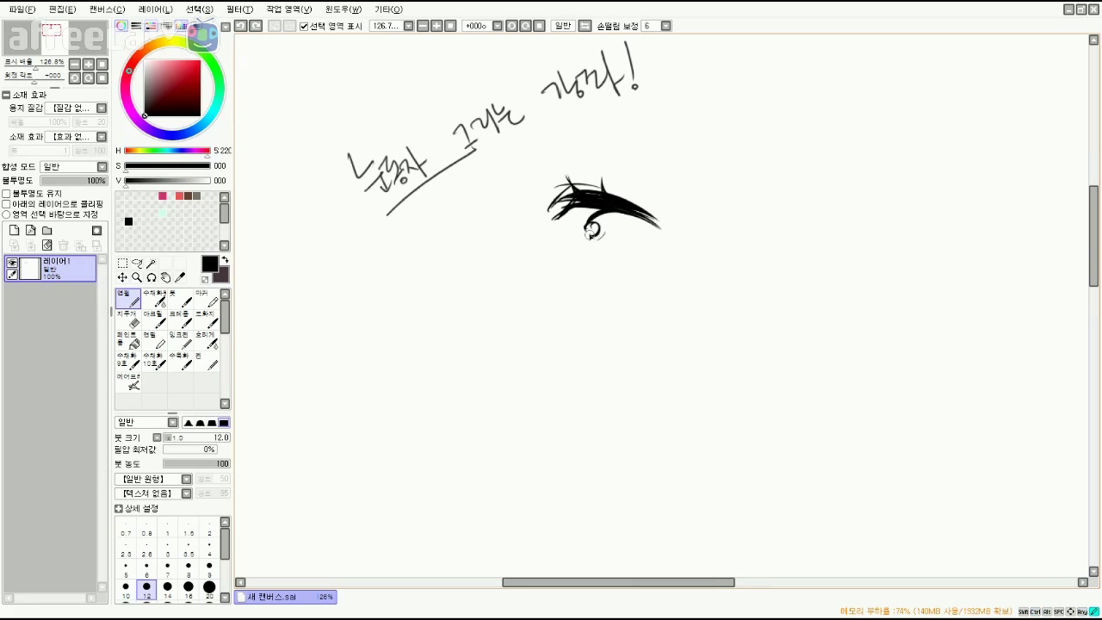
left_click_drag(592, 231, 591, 280)
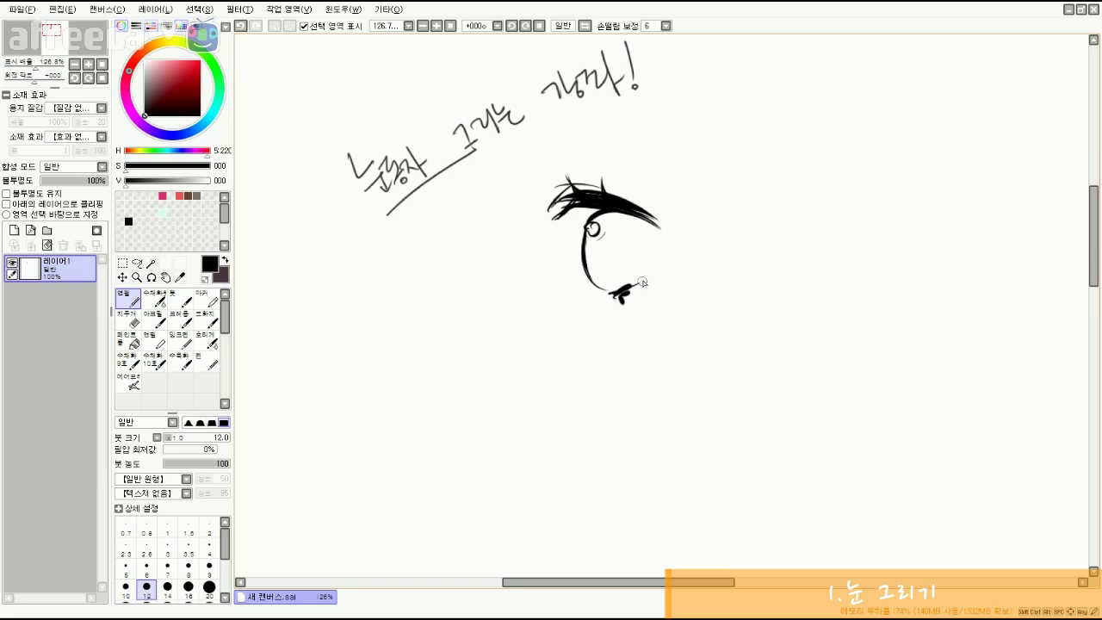
Trim the lower lash stroke under the iris with the eraser and outline the iris's right side.
key("e")
mouse_move(620, 295)
left_mouse_down()
mouse_move(635, 295)
mouse_move(625, 292)
left_mouse_up()
key("n")
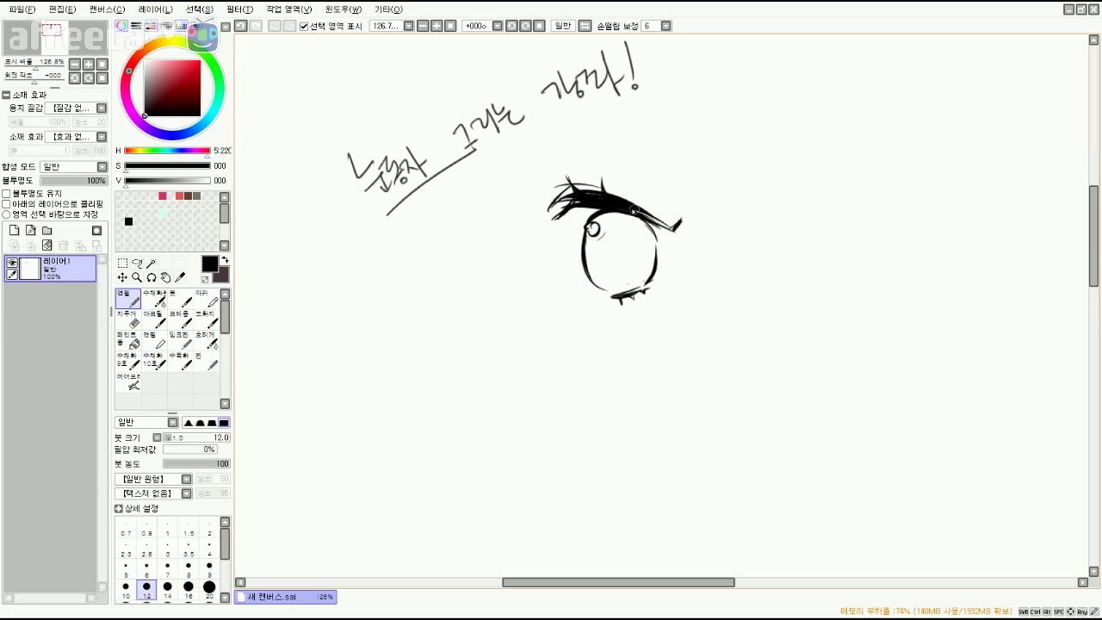
Thicken the upper lash line and extend it into a pointed outer corner.
left_click_drag(602, 191, 677, 229)
left_click_drag(601, 191, 632, 203)
left_click_drag(563, 209, 585, 209)
left_click_drag(611, 199, 565, 232)
left_click_drag(625, 315, 620, 259)
mouse_move(635, 243)
left_mouse_down()
mouse_move(651, 332)
mouse_move(661, 329)
left_mouse_up()
key("ctrl+z")
key("ctrl+z")
Draw several thin parallel lines slanting down from the lower lash with the pencil at size 1.5.
key("bracketleft")
key("bracketleft")
key("bracketleft")
key("bracketleft")
key("bracketleft")
key("bracketleft")
key("bracketleft")
key("bracketleft")
key("bracketleft")
key("bracketleft")
key("bracketleft")
key("bracketleft")
key("bracketleft")
left_click_drag(659, 237, 677, 300)
left_click_drag(669, 234, 688, 289)
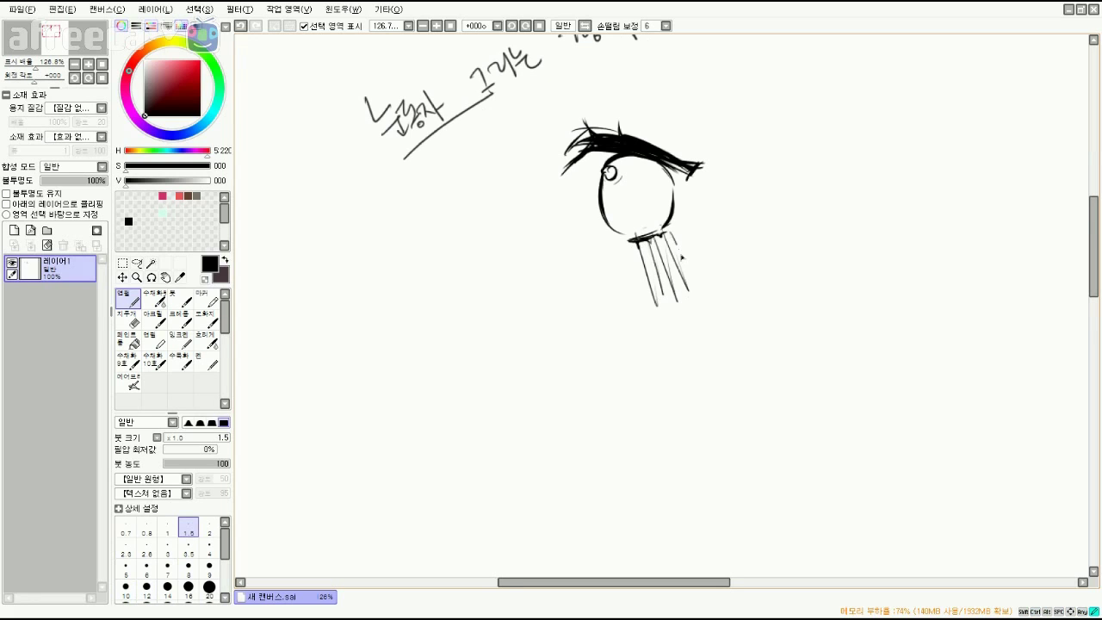
Sketch a short mouth curve below and left of the eye, and close the right side of the iris outline.
left_click_drag(600, 274, 612, 284)
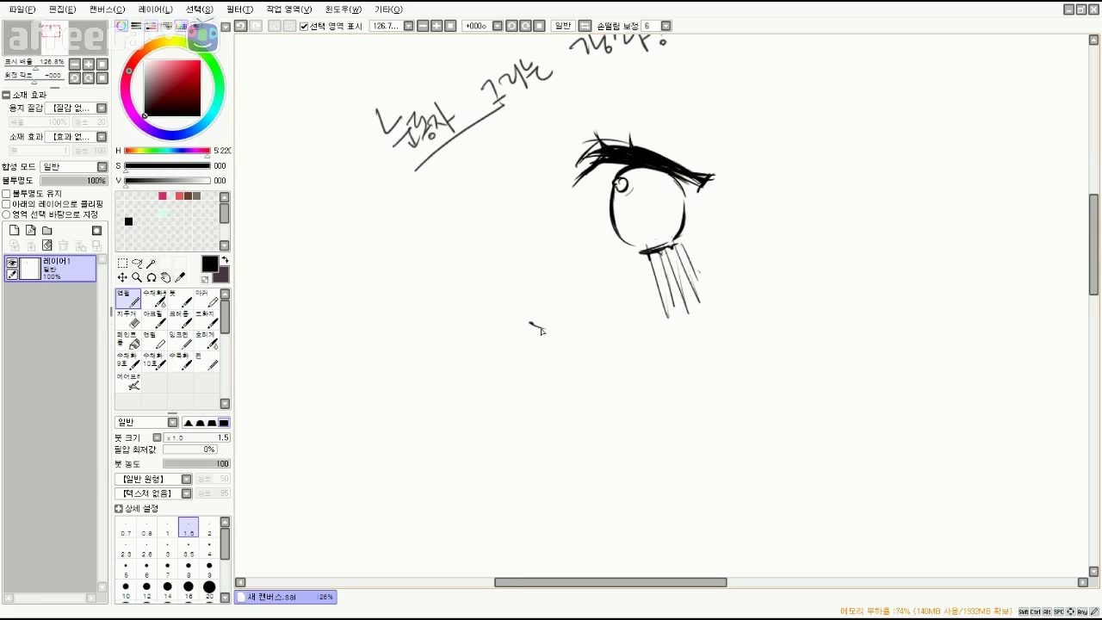
key("ctrl+z")
left_click_drag(555, 295, 550, 309)
key("ctrl+z")
key("ctrl+z")
left_click_drag(677, 211, 679, 216)
left_click_drag(671, 194, 678, 224)
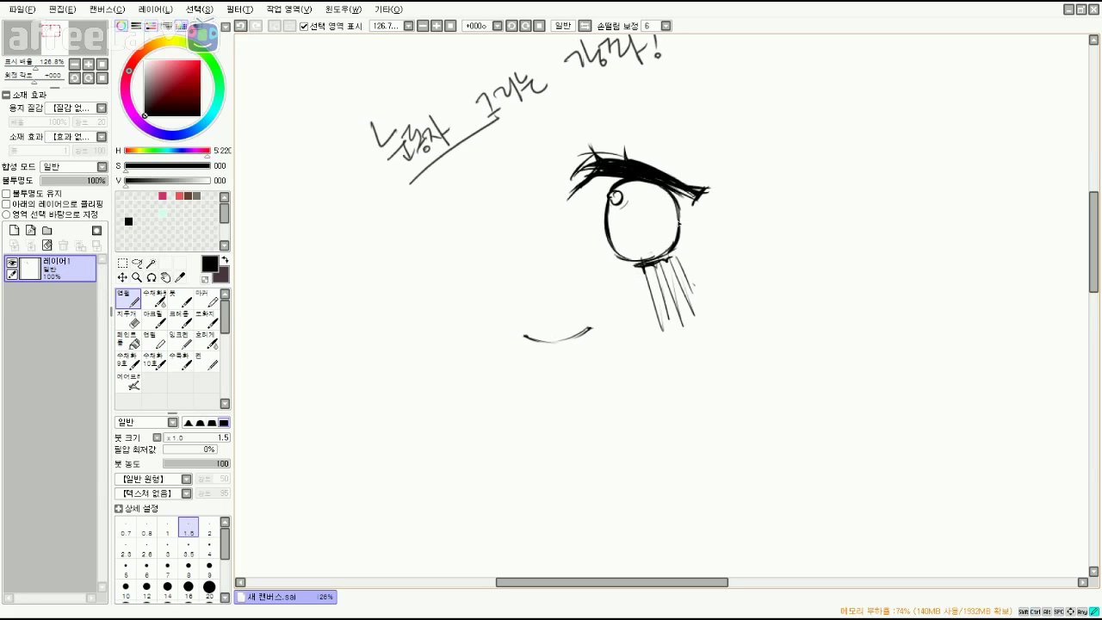
Try a rough iris layout with a horizontal divider, hatched upper half, small pupil mark and two lower arcs.
left_click_drag(618, 169, 599, 177)
left_click(599, 177, "ctrl")
left_click(599, 177, "ctrl")
left_click_drag(546, 343, 521, 301)
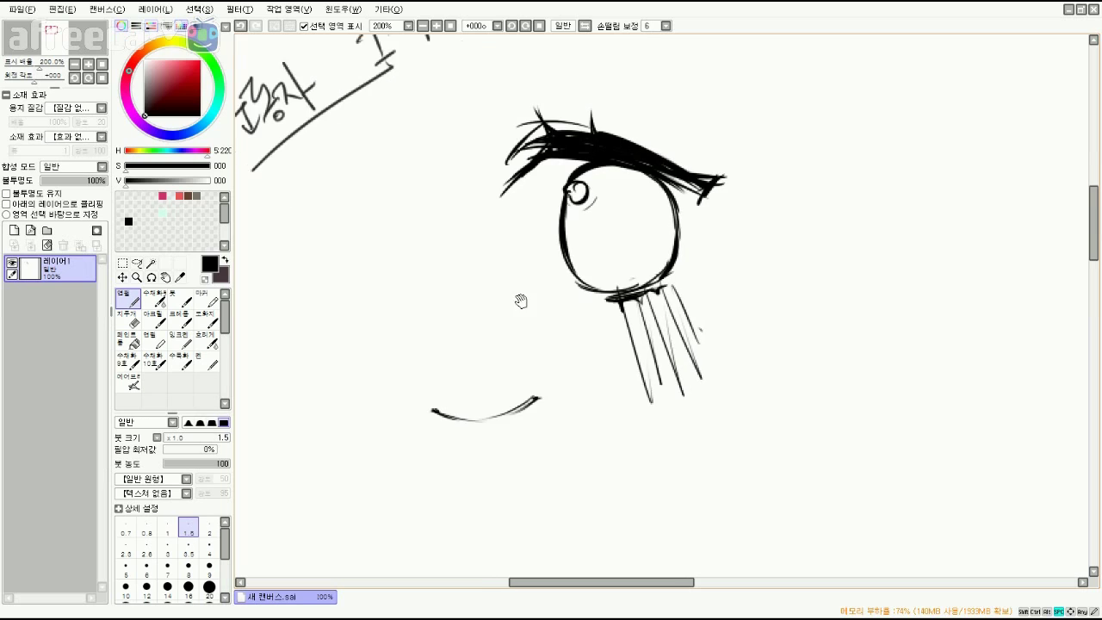
left_click_drag(634, 263, 632, 248)
left_click_drag(594, 217, 599, 239)
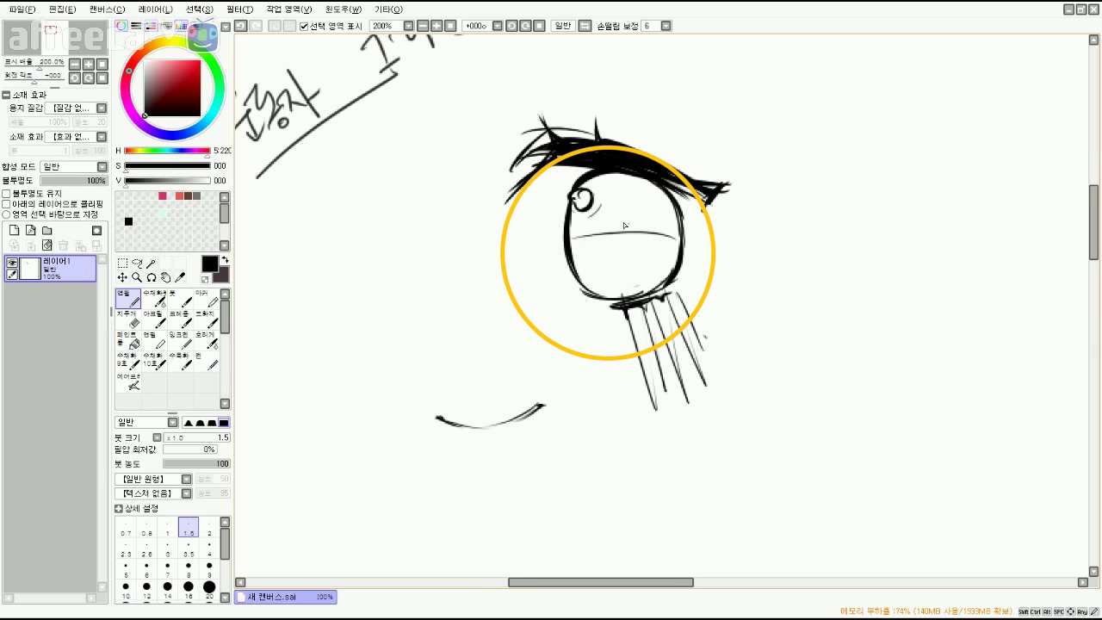
mouse_move(637, 208)
left_mouse_down()
mouse_move(656, 226)
mouse_move(630, 227)
left_mouse_up()
left_click_drag(581, 259, 623, 252)
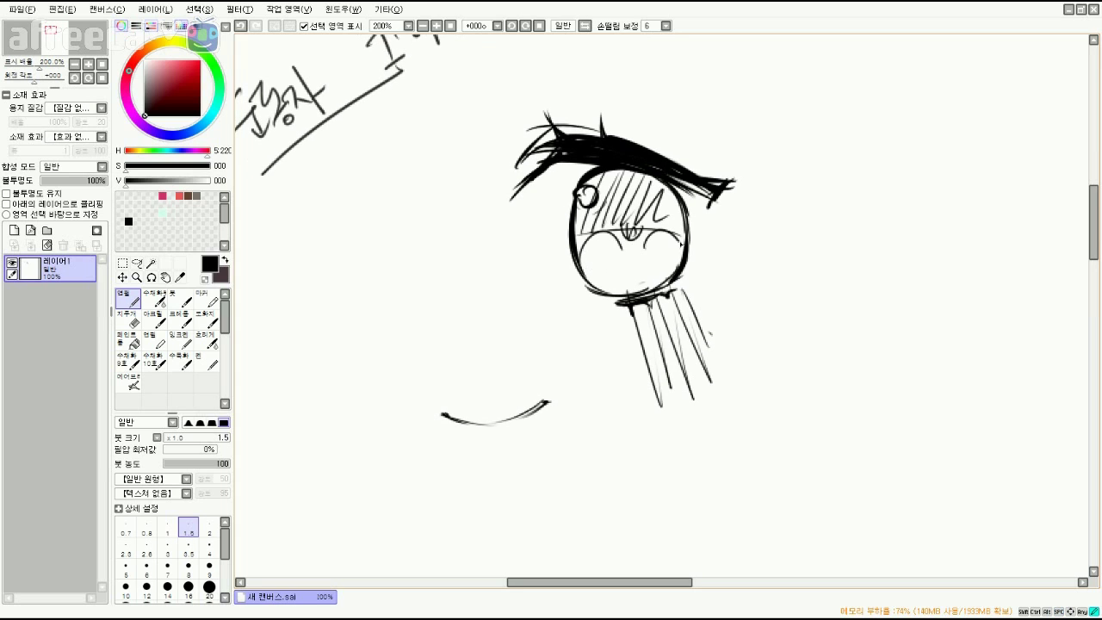
Undo the divider, hatching, pupil mark and arcs inside the iris.
mouse_move(41, 64)
left_mouse_down()
mouse_move(28, 64)
mouse_move(46, 62)
left_mouse_up()
key("ctrl+z")
key("ctrl+z")
key("ctrl+z")
key("ctrl+z")
key("ctrl+z")
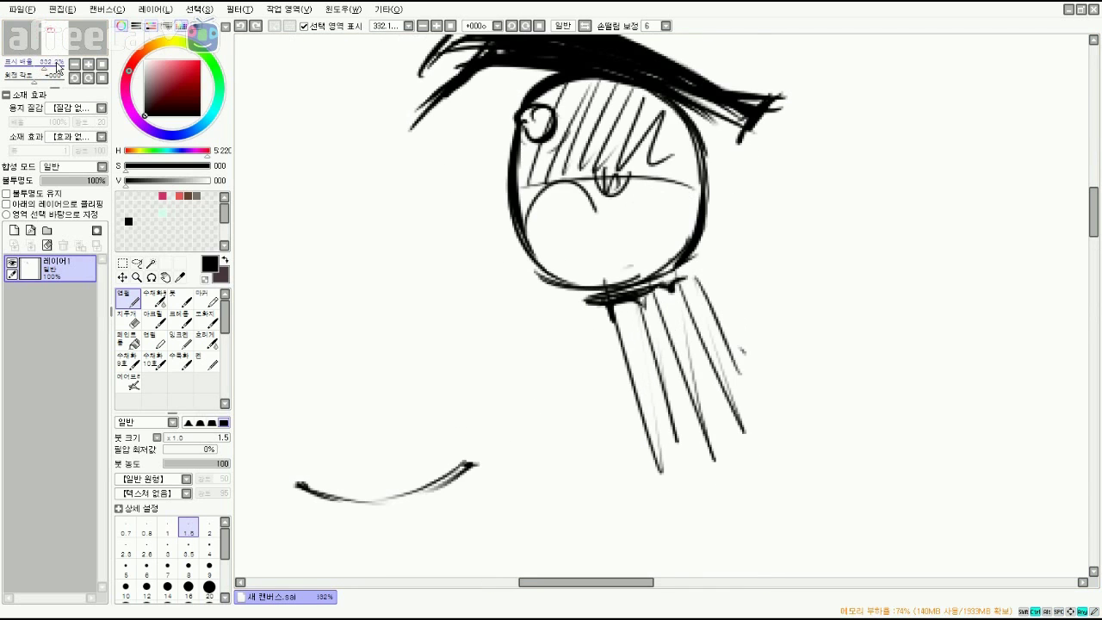
key("ctrl+z")
key("ctrl+z")
key("ctrl+z")
key("ctrl+z")
mouse_move(43, 65)
left_mouse_down()
mouse_move(31, 65)
mouse_move(42, 69)
left_mouse_up()
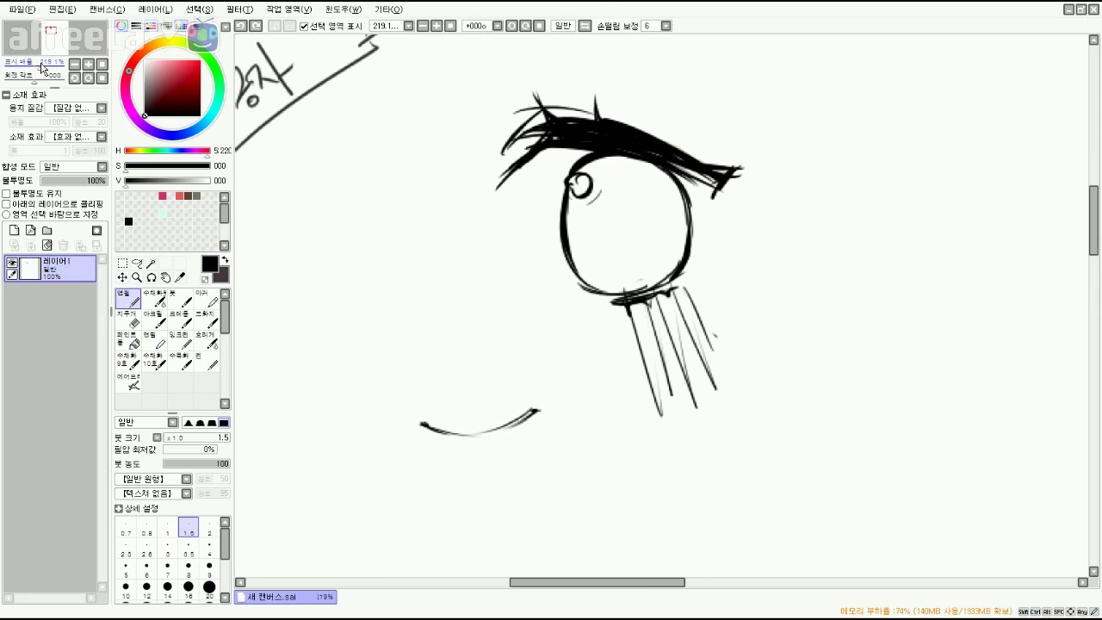
Erase the small highlight circle and redraw the iris's upper left outline with the pencil at size 4.
left_click_drag(705, 273, 729, 281)
key("e")
left_click_drag(606, 191, 622, 208)
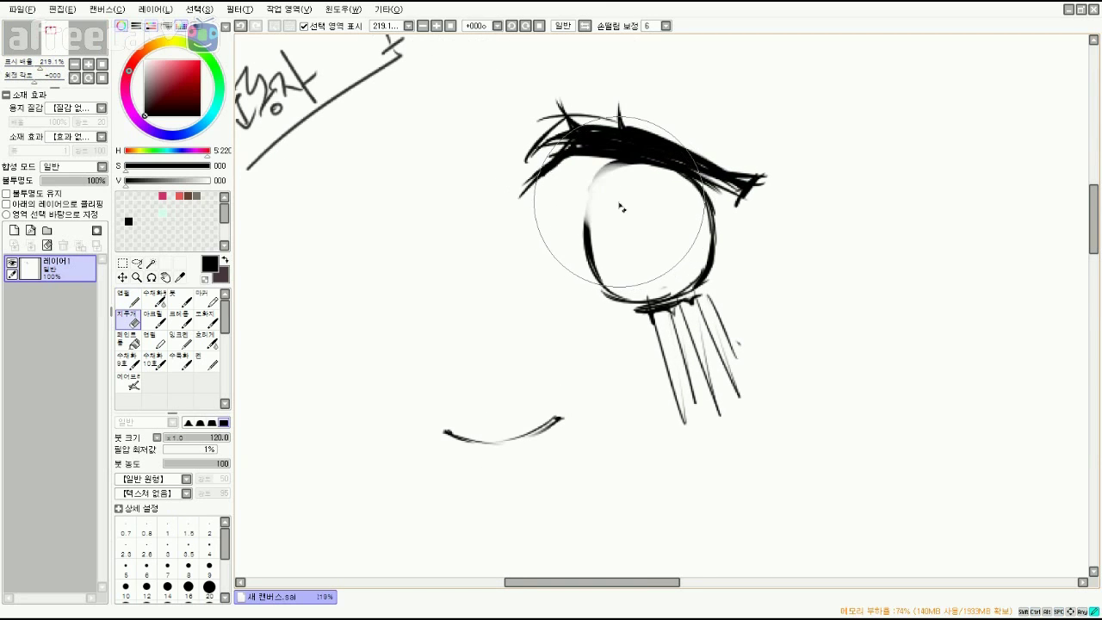
key("n")
key("bracketright")
key("bracketright")
key("bracketright")
key("bracketright")
key("bracketright")
key("bracketright")
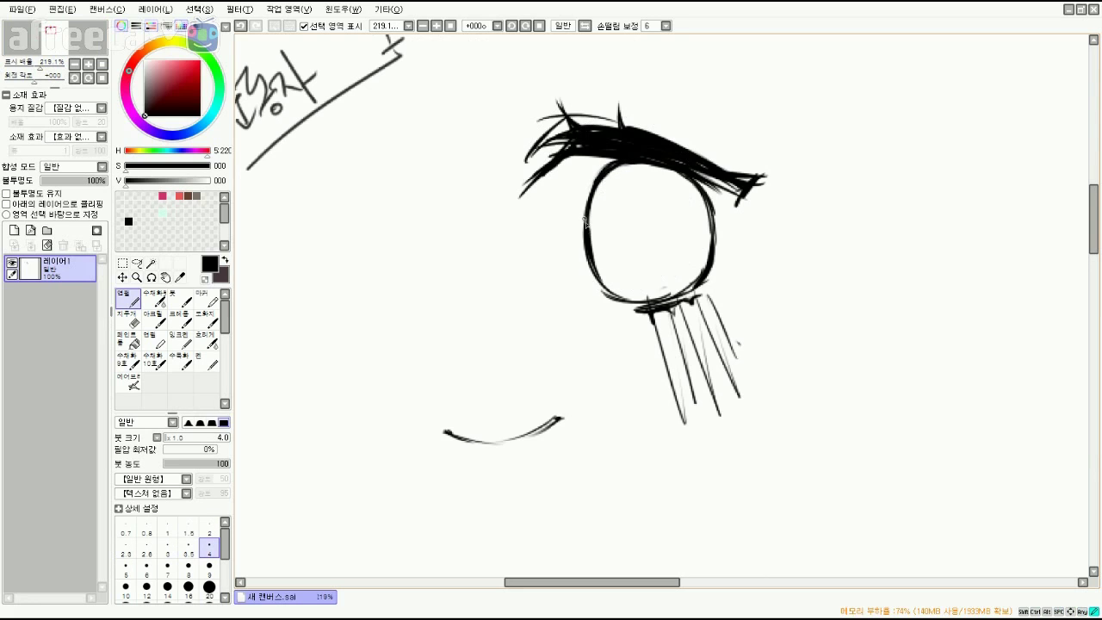
Add a new layer above the line art and set its blending mode to Multiply (곱하기).
left_click(14, 230)
left_click(52, 166)
left_click(77, 188)
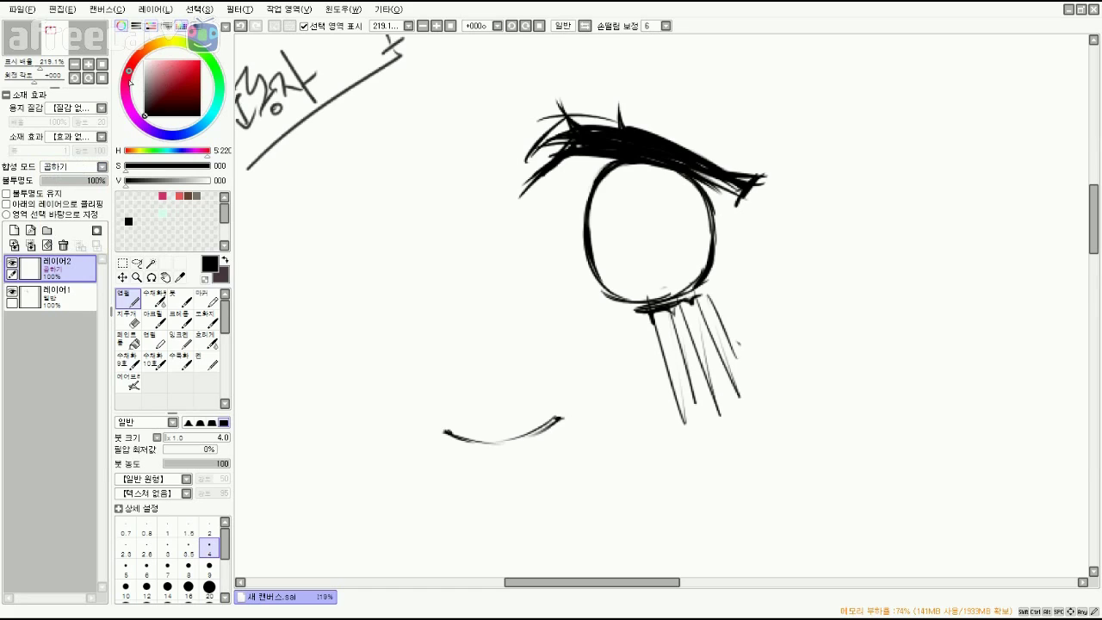
Fill the whole iris with dark navy on the Multiply layer, using the pencil at size 40.
left_click_drag(129, 73, 178, 45)
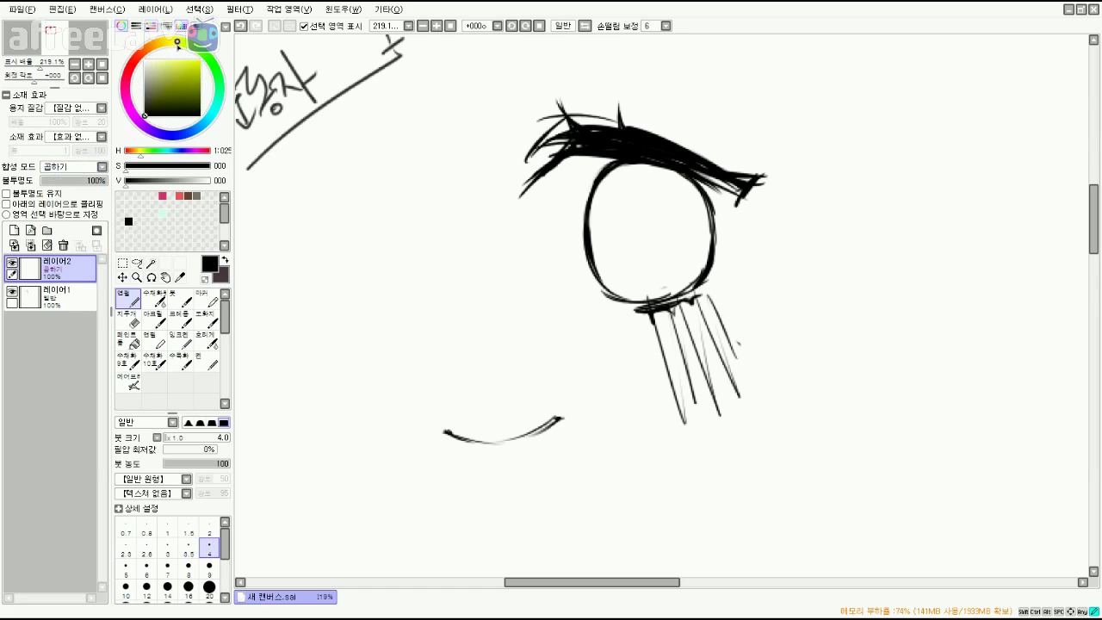
left_click(164, 90)
left_click_drag(173, 136, 161, 134)
left_click_drag(156, 91, 155, 101)
left_click(128, 343)
left_click(78, 299)
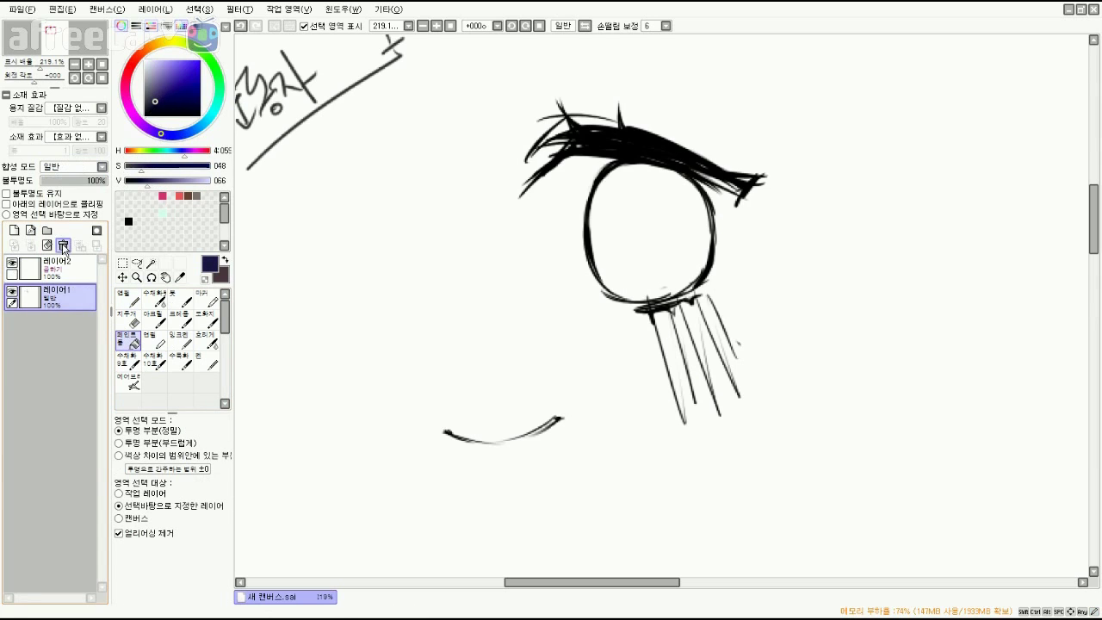
left_click(65, 269)
left_click(129, 302)
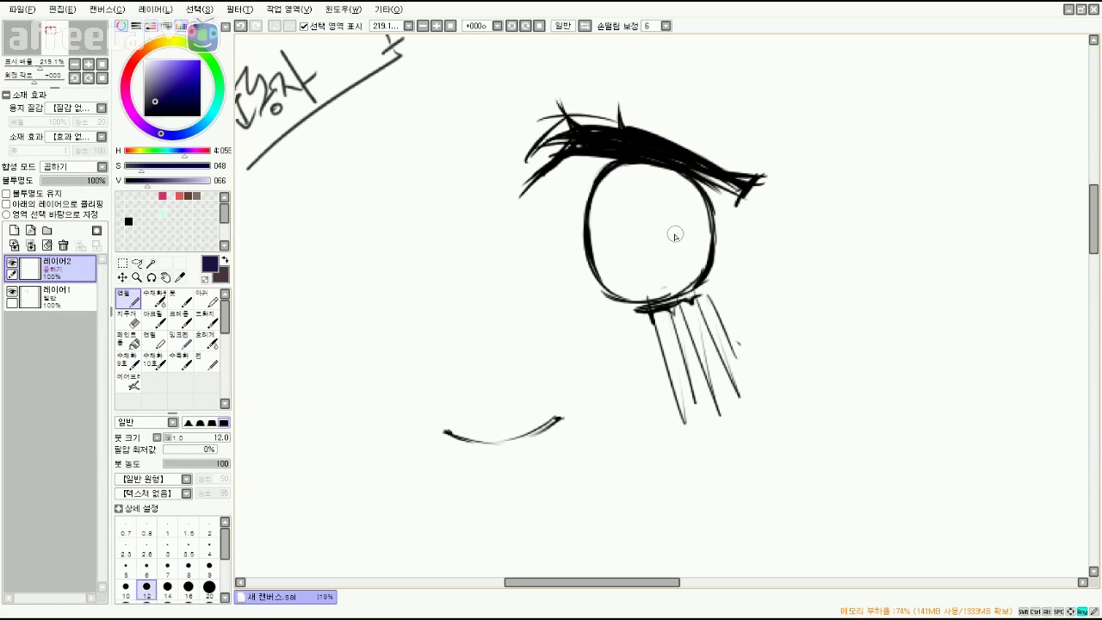
key("bracketright")
key("bracketright")
key("bracketright")
key("bracketright")
key("bracketright")
key("bracketright")
mouse_move(657, 214)
left_mouse_down()
mouse_move(664, 259)
mouse_move(625, 269)
mouse_move(666, 242)
mouse_move(635, 188)
mouse_move(627, 235)
mouse_move(655, 233)
mouse_move(673, 258)
mouse_move(683, 243)
mouse_move(664, 270)
left_mouse_up()
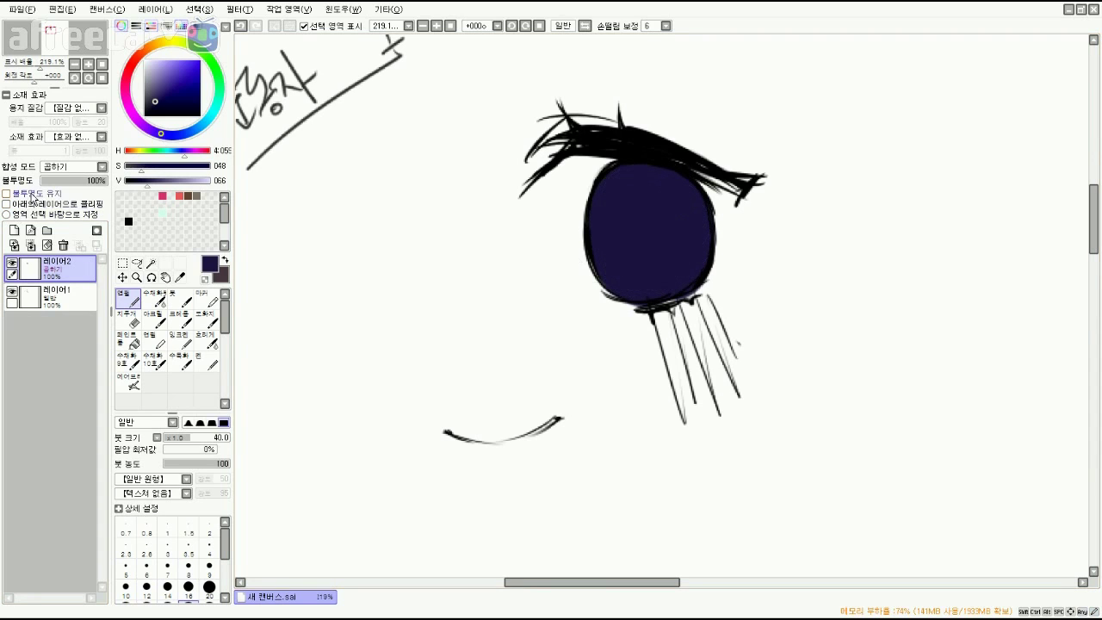
Shade the lower iris in a lighter blue with the layer's opacity preserved, and blend it into the navy.
left_click_drag(171, 81, 157, 74)
left_click_drag(173, 134, 184, 133)
mouse_move(578, 291)
left_mouse_down()
mouse_move(680, 304)
mouse_move(664, 285)
mouse_move(715, 276)
mouse_move(713, 259)
left_mouse_up()
key("c")
mouse_move(628, 267)
left_mouse_down()
mouse_move(680, 240)
mouse_move(585, 250)
mouse_move(736, 240)
mouse_move(593, 272)
mouse_move(685, 275)
mouse_move(619, 202)
mouse_move(659, 325)
mouse_move(649, 186)
mouse_move(634, 185)
mouse_move(616, 254)
mouse_move(642, 182)
mouse_move(661, 171)
mouse_move(690, 273)
mouse_move(653, 248)
mouse_move(680, 280)
left_mouse_up()
Darken the top of the iris with near-black blue and blend it downward at brush size 25.
left_click_drag(155, 107, 160, 133)
left_click(168, 140)
left_click(128, 298)
mouse_move(615, 178)
left_mouse_down()
mouse_move(583, 182)
mouse_move(729, 197)
mouse_move(722, 185)
mouse_move(641, 201)
mouse_move(707, 216)
left_mouse_up()
key("c")
key("ctrl+z")
key("bracketleft")
key("bracketleft")
key("bracketleft")
key("bracketleft")
key("bracketleft")
mouse_move(615, 186)
left_mouse_down()
mouse_move(702, 209)
mouse_move(585, 220)
mouse_move(609, 199)
mouse_move(670, 201)
mouse_move(616, 213)
mouse_move(707, 208)
mouse_move(609, 186)
mouse_move(690, 187)
mouse_move(601, 220)
left_mouse_up()
Add another layer above the iris colour and set its blending mode to Multiply (곱하기).
left_click(14, 229)
left_click(71, 166)
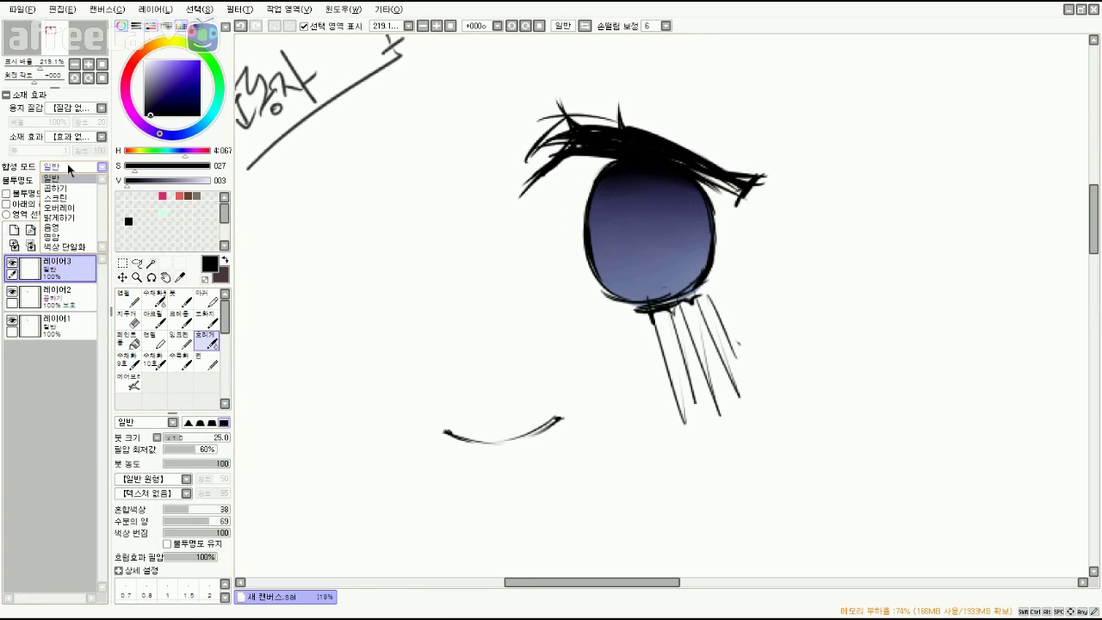
left_click(75, 182)
Prepare the pencil with a light reddish grey at size 20 for the eye shadow.
left_click(153, 78)
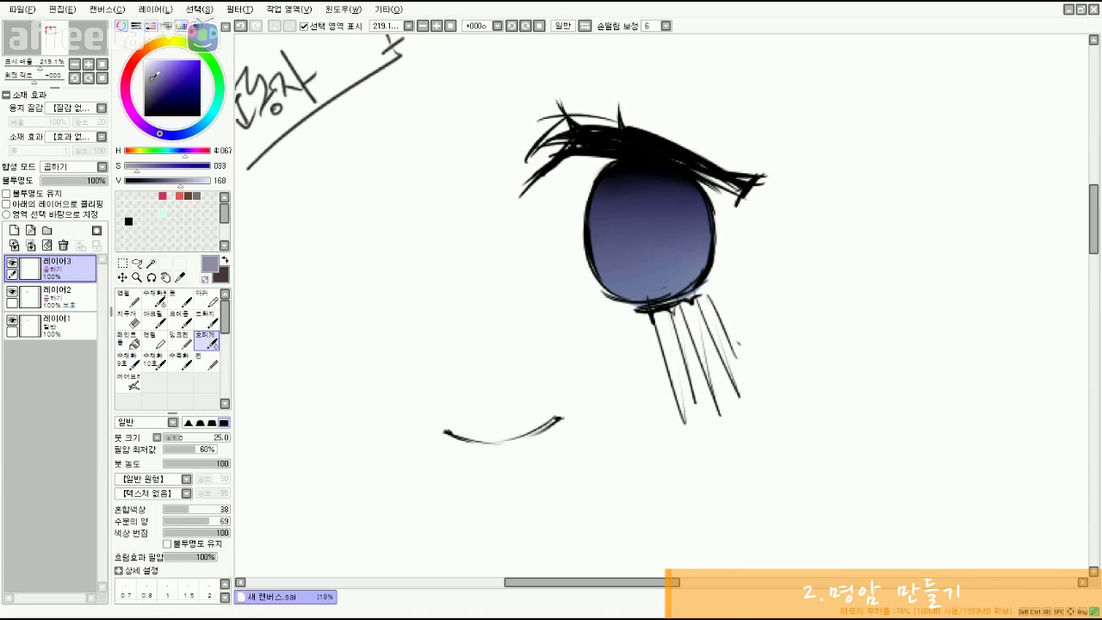
left_click(133, 76)
left_click(149, 78)
left_click(128, 297)
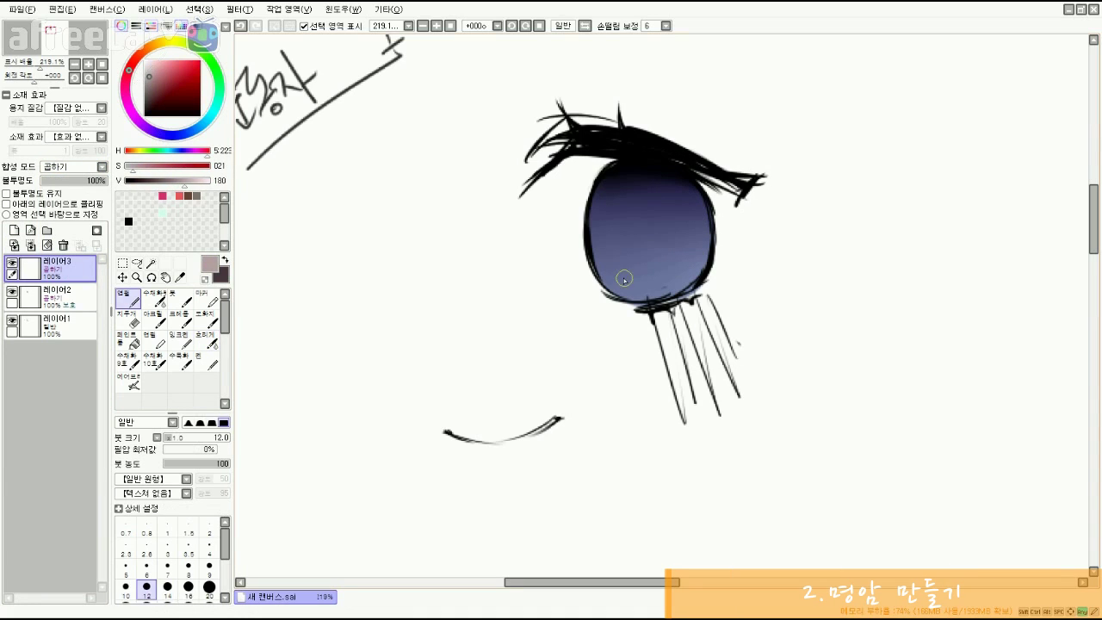
key("bracketright")
key("bracketright")
key("bracketright")
key("bracketright")
key("bracketright")
mouse_move(541, 193)
left_mouse_down()
mouse_move(664, 180)
mouse_move(603, 168)
mouse_move(598, 178)
left_mouse_up()
key("ctrl+z")
key("ctrl+z")
key("ctrl+z")
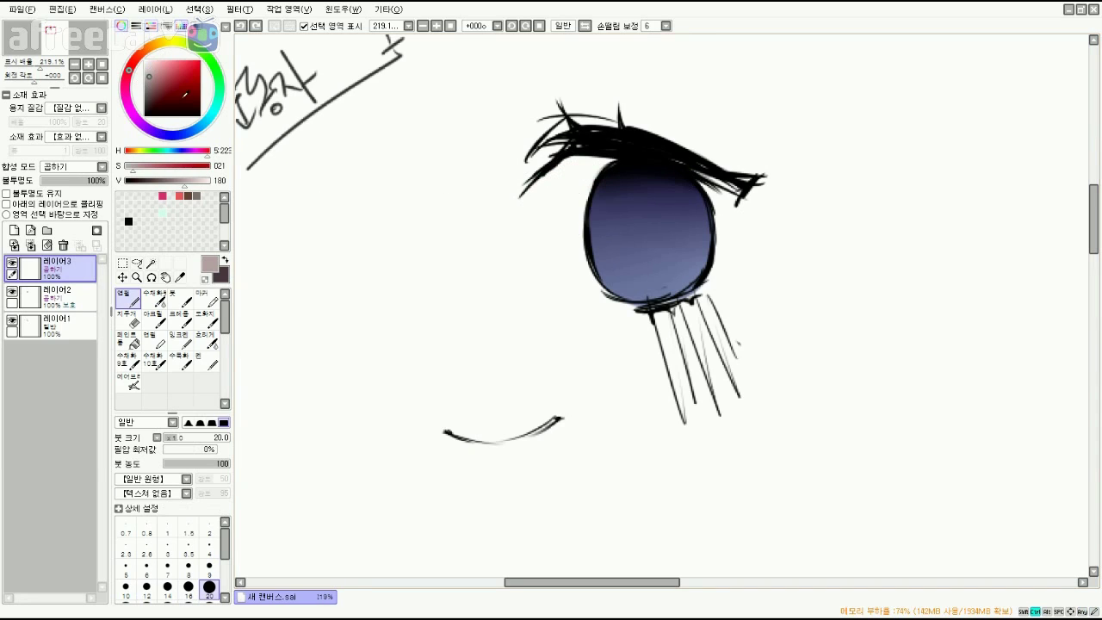
Paint a darker reddish-brown shadow under the upper lashes across the eye white and iris, refining it at size 5.
left_click(153, 90)
mouse_move(559, 187)
left_mouse_down()
mouse_move(529, 194)
mouse_move(603, 165)
mouse_move(569, 167)
mouse_move(717, 182)
mouse_move(659, 177)
mouse_move(710, 191)
mouse_move(656, 161)
mouse_move(669, 158)
mouse_move(585, 186)
left_mouse_up()
key("[")
key("bracketleft")
key("bracketleft")
key("bracketleft")
key("bracketleft")
key("bracketleft")
key("bracketleft")
key("bracketleft")
key("bracketleft")
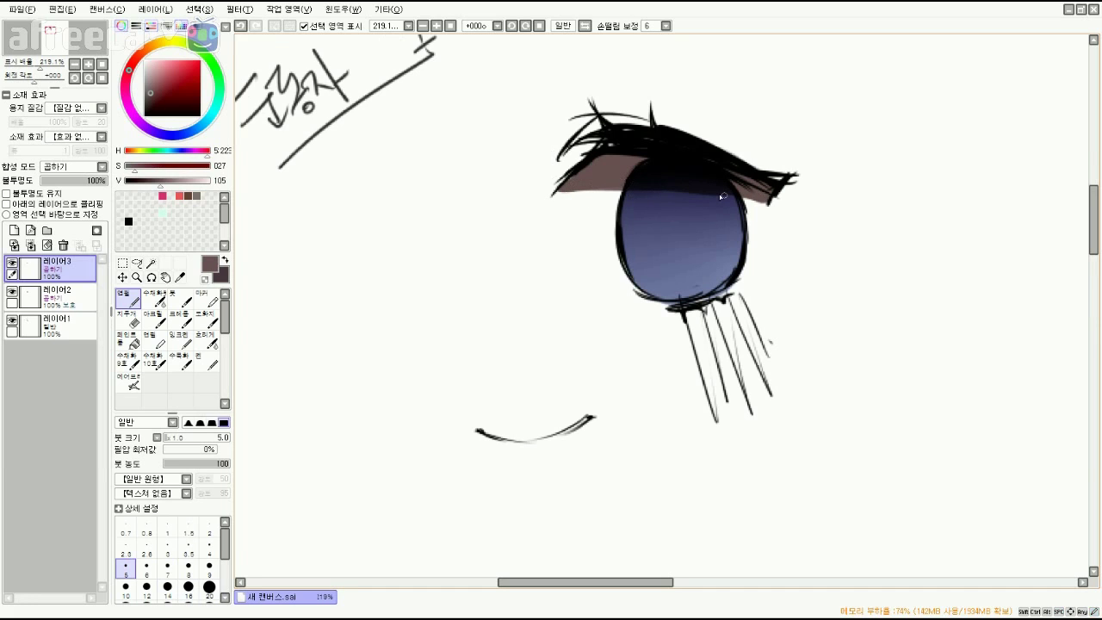
key("bracketright")
key("bracketright")
key("bracketright")
Shift the upper-lash shadow's hue toward purple with the Hue/Saturation filter.
left_click(239, 8)
left_click(267, 19)
left_click_drag(356, 29, 339, 32)
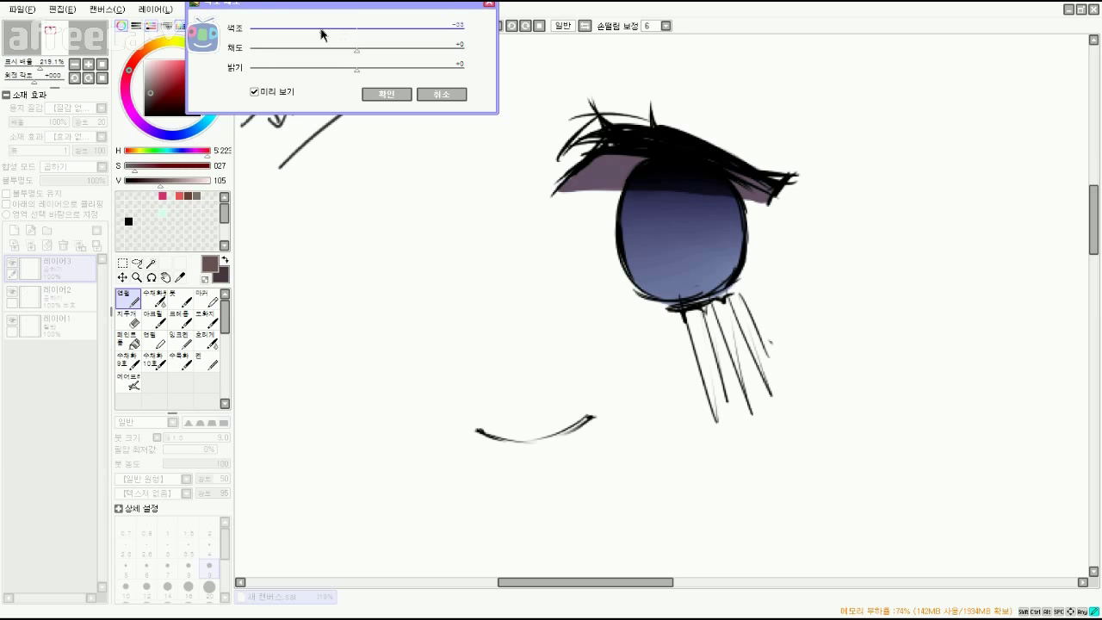
left_click(386, 94)
Paint a dark oval pupil in the centre of the iris on the Multiply shadow layer with the enlarged pencil.
mouse_move(35, 66)
left_mouse_down()
mouse_move(25, 64)
mouse_move(43, 69)
left_mouse_up()
key("bracketright")
key("bracketright")
key("bracketright")
key("bracketright")
key("bracketright")
key("bracketright")
key("bracketright")
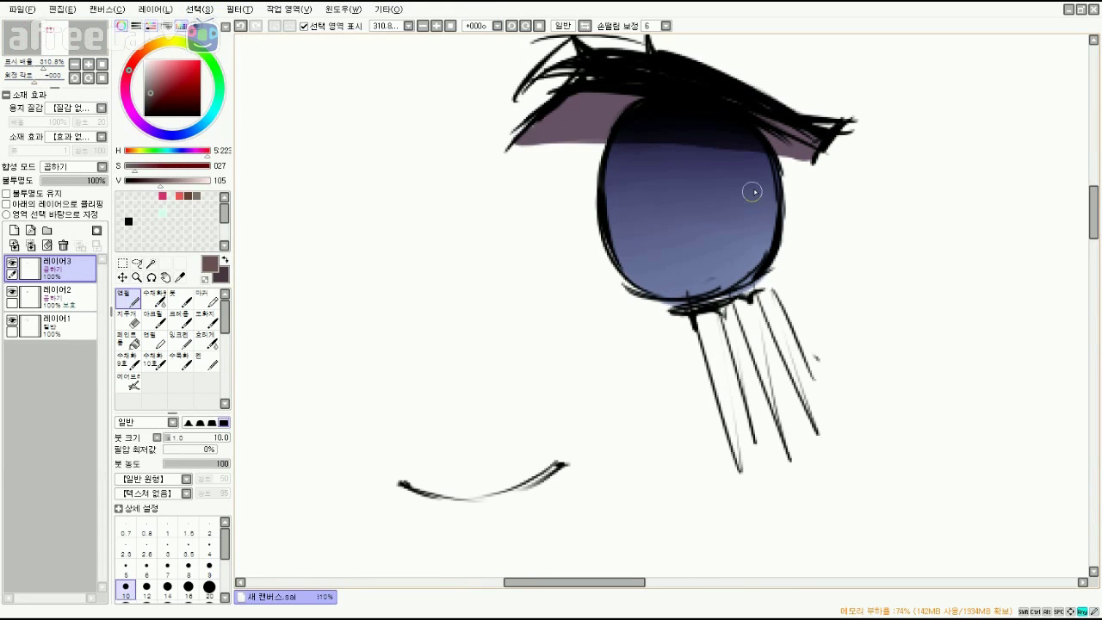
mouse_move(684, 177)
left_mouse_down()
mouse_move(695, 205)
mouse_move(690, 185)
left_mouse_up()
key("ctrl+z")
mouse_move(43, 68)
left_mouse_down()
mouse_move(29, 69)
mouse_move(41, 68)
left_mouse_up()
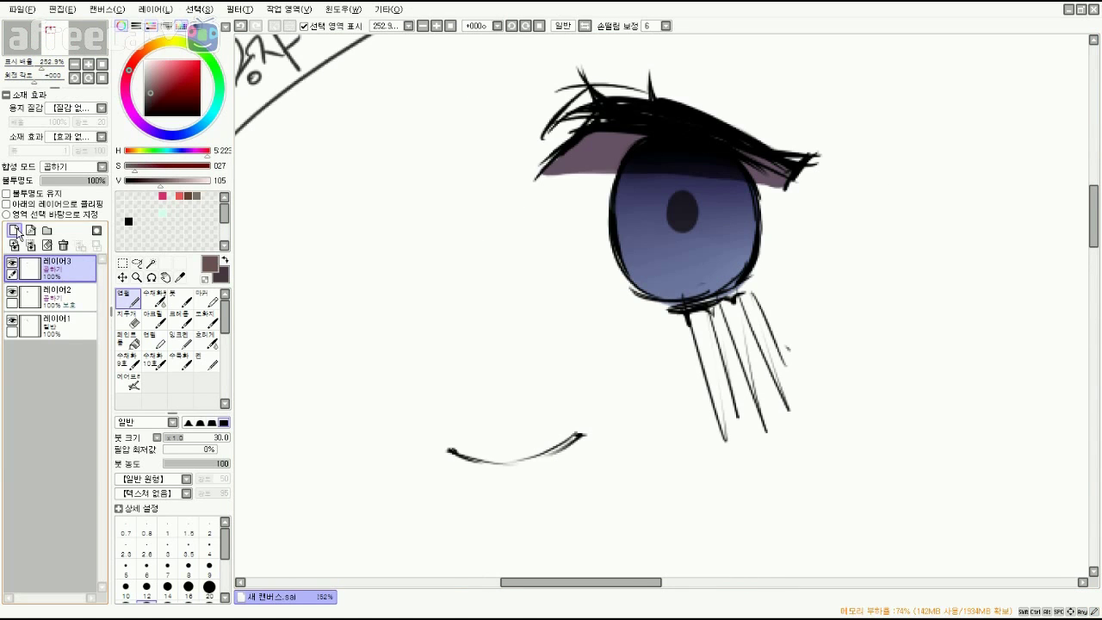
Add a new normal layer on top and prepare the pencil with white for the eye highlights.
key("space")
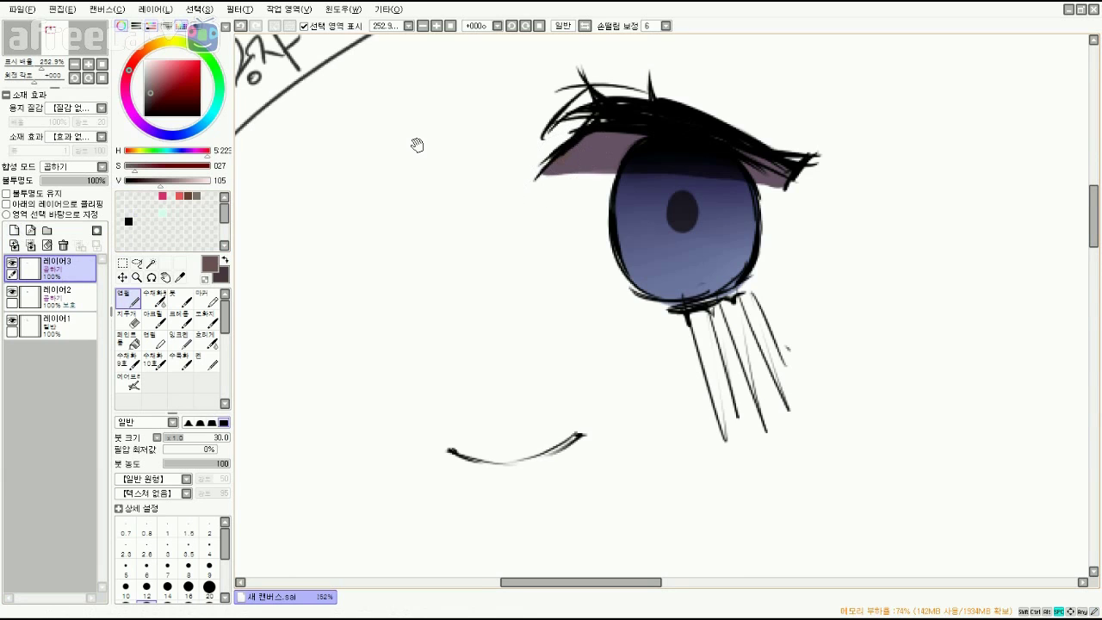
left_click_drag(276, 195, 256, 219)
left_click(14, 231)
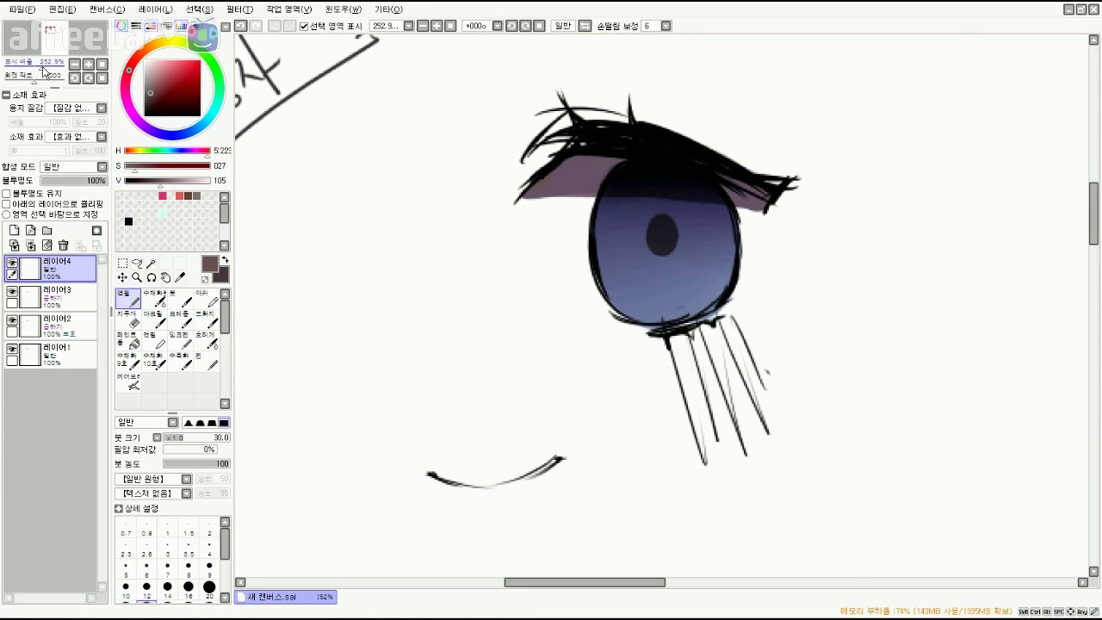
left_click_drag(42, 68, 50, 68)
key("space")
left_click(435, 369, "alt")
mouse_move(363, 206)
left_mouse_down()
mouse_move(435, 368)
mouse_move(442, 419)
left_mouse_up()
key("space")
key("bracketleft")
key("bracketleft")
key("bracketleft")
key("bracketleft")
key("bracketleft")
key("bracketleft")
key("bracketleft")
key("bracketleft")
key("bracketleft")
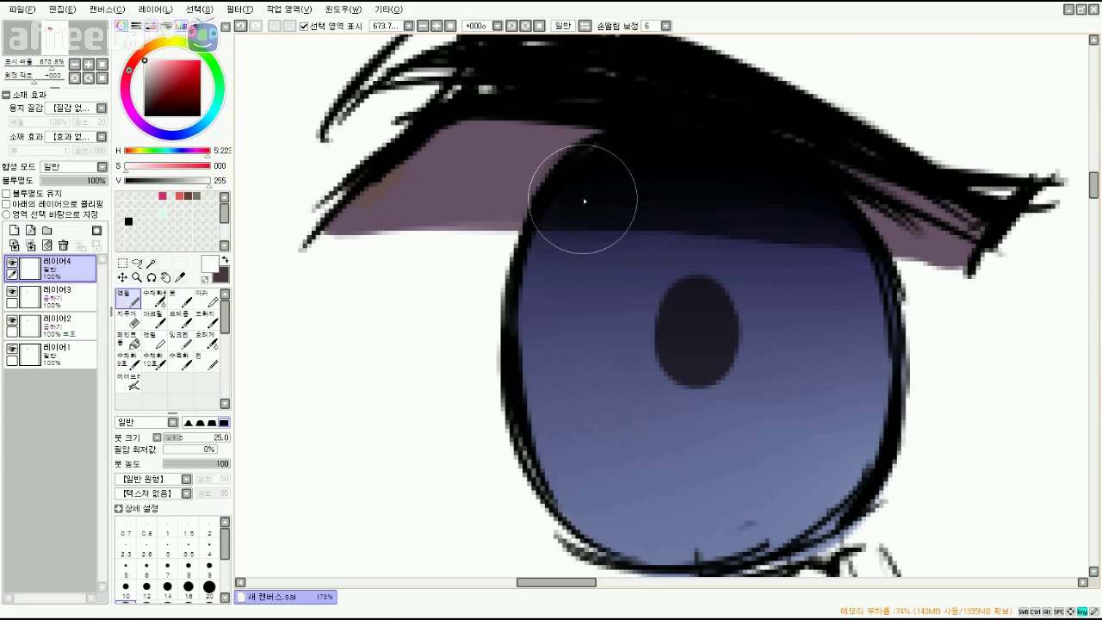
Paint three white highlights of decreasing size in a row along the top of the iris, ending at brush size 6.
key("bracketright")
key("bracketright")
key("bracketright")
key("bracketright")
mouse_move(563, 172)
left_mouse_down()
mouse_move(572, 163)
mouse_move(581, 194)
mouse_move(627, 192)
mouse_move(633, 181)
left_mouse_up()
key("bracketleft")
key("bracketleft")
key("bracketleft")
key("bracketleft")
key("bracketleft")
left_click(660, 182)
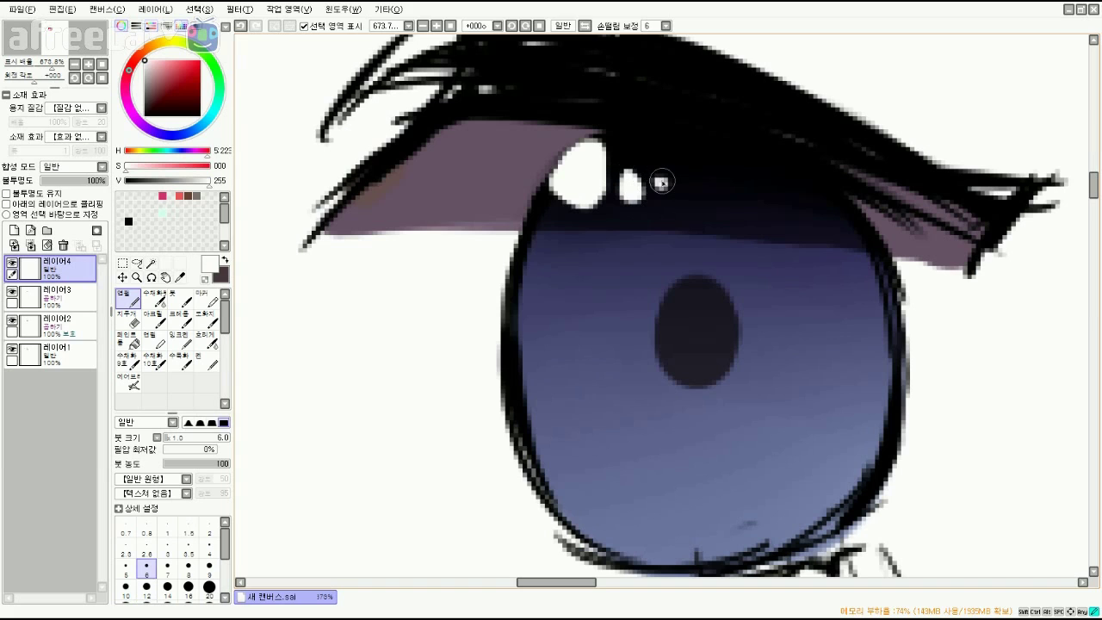
Refine the edges of the large white highlight with thin black lines at brush size 2.3.
mouse_move(40, 65)
left_mouse_down()
mouse_move(30, 69)
mouse_move(52, 80)
left_mouse_up()
left_click(128, 221)
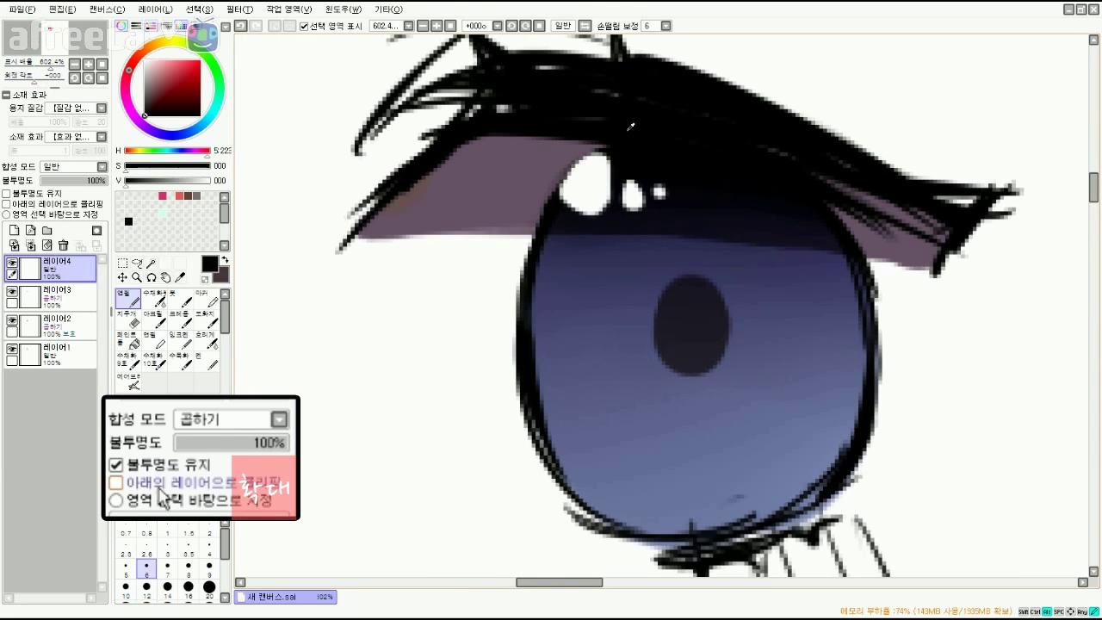
key("bracketleft")
key("bracketleft")
key("bracketleft")
key("bracketleft")
key("bracketleft")
key("bracketleft")
left_click_drag(575, 162, 564, 208)
mouse_move(597, 150)
left_mouse_down()
mouse_move(562, 194)
mouse_move(591, 209)
left_mouse_up()
right_click(585, 200)
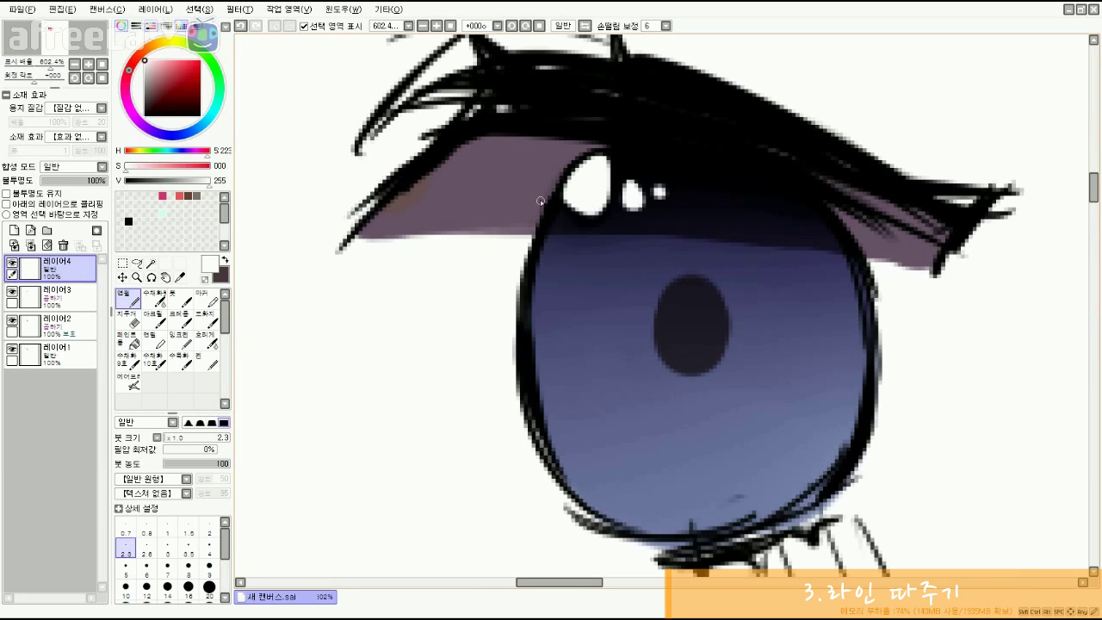
Add another white highlight beside the large one over the shaded eye white, outlining the highlights in black.
mouse_move(552, 170)
left_mouse_down()
mouse_move(534, 204)
mouse_move(546, 184)
mouse_move(544, 208)
mouse_move(545, 171)
mouse_move(558, 167)
left_mouse_up()
left_click(653, 164, "alt")
key("ctrl+z")
key("ctrl+z")
key("ctrl+z")
key("ctrl+z")
mouse_move(546, 207)
left_mouse_down()
mouse_move(555, 165)
mouse_move(553, 200)
left_mouse_up()
left_click(558, 184, "alt")
left_click(569, 202, "alt")
mouse_move(44, 66)
left_mouse_down()
mouse_move(32, 65)
mouse_move(50, 67)
left_mouse_up()
left_click_drag(620, 216, 631, 267)
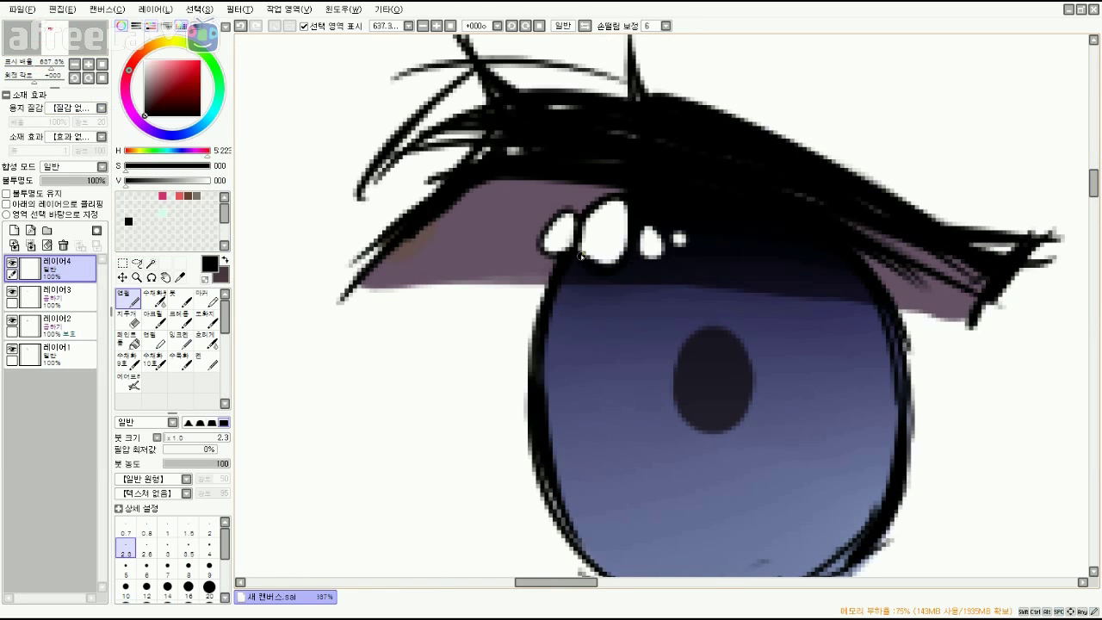
left_click_drag(689, 256, 687, 256)
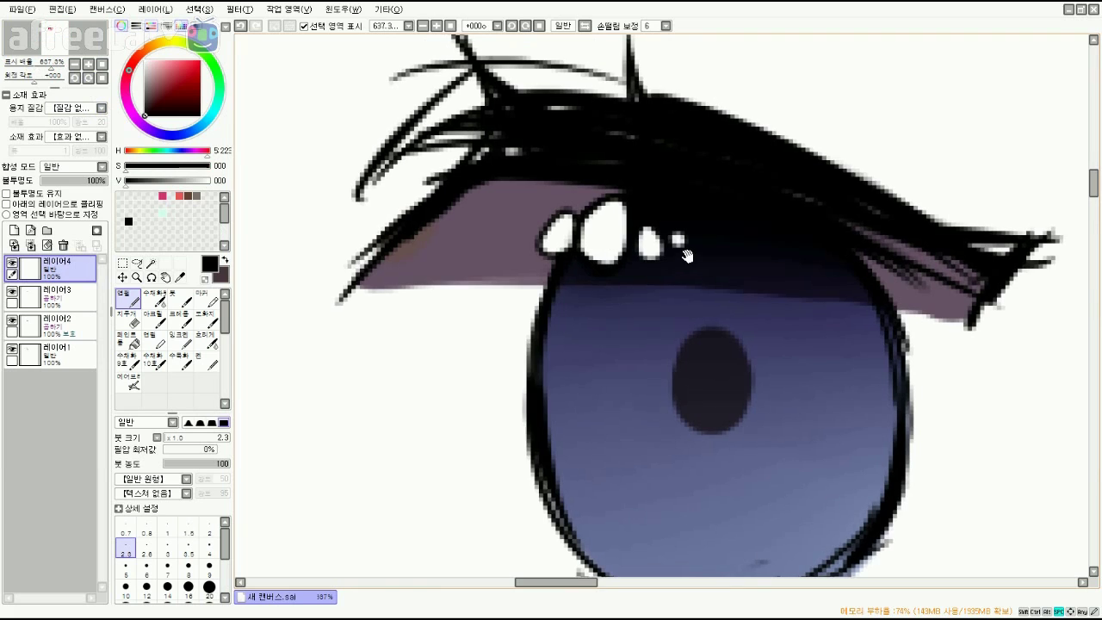
Add a new layer on top and set its blending mode to Screen (스크린).
mouse_move(50, 67)
left_mouse_down()
mouse_move(27, 69)
mouse_move(44, 69)
left_mouse_up()
left_click(14, 231)
left_click(71, 166)
left_click(84, 208)
Paint a large rounded reflection over the lower iris with greyish blue (S 69, V 174) at brush size 35.
left_click(45, 67)
left_click_drag(162, 130, 164, 135)
left_click(166, 71)
left_click_drag(554, 400, 535, 382)
key("]")
key("]")
key("]")
key("]")
key("]")
key("]")
key("]")
key("]")
key("]")
key("]")
key("]")
key("]")
key("]")
key("]")
key("]")
key("]")
key("]")
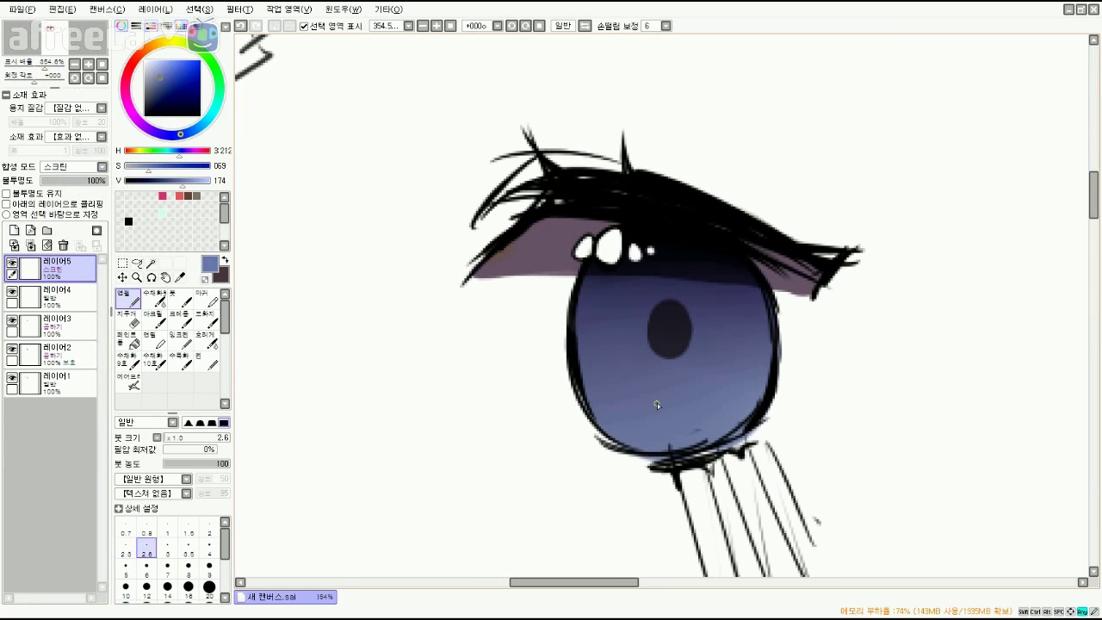
mouse_move(628, 425)
left_mouse_down()
mouse_move(725, 399)
mouse_move(624, 435)
mouse_move(629, 401)
mouse_move(743, 401)
mouse_move(610, 420)
mouse_move(748, 414)
mouse_move(628, 407)
mouse_move(725, 374)
mouse_move(735, 405)
mouse_move(602, 421)
mouse_move(733, 413)
left_mouse_up()
Add another layer above the reflection and set its blending mode to Multiply (곱하기).
mouse_move(44, 66)
left_mouse_down()
mouse_move(26, 72)
mouse_move(50, 74)
left_mouse_up()
left_click(13, 230)
left_click(58, 171)
left_click(69, 181)
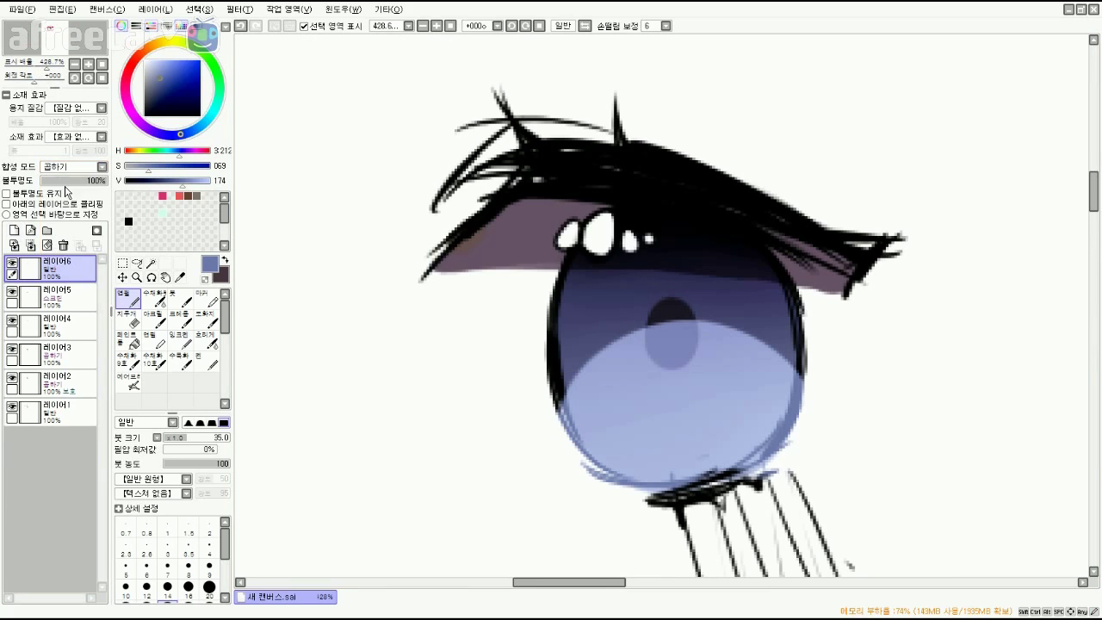
Repaint the pupil with a sampled colour on the Multiply layer and shift its hue to -28.
left_click(672, 306, "alt")
mouse_move(676, 303)
left_mouse_down()
mouse_move(664, 307)
mouse_move(669, 319)
left_mouse_up()
key("ctrl+u")
left_click_drag(111, 112, 58, 109)
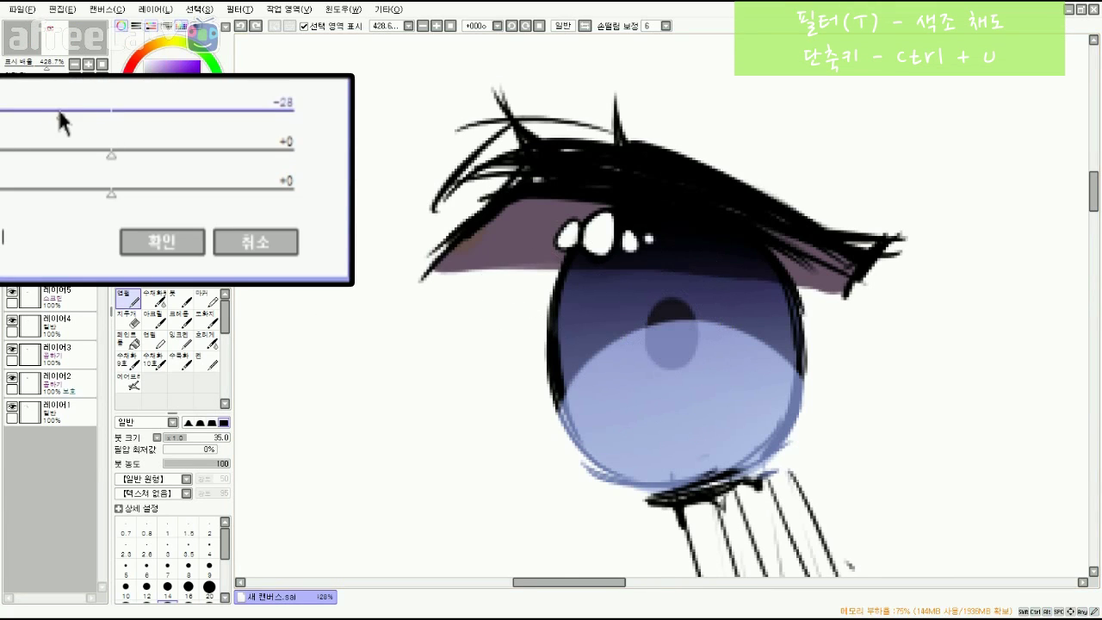
left_click(178, 235)
left_click_drag(671, 333, 674, 328)
Return to the Screen layer 레이어5 and prepare the pencil with pink (S 126, V 186) at size 12.
mouse_move(51, 69)
left_mouse_down()
mouse_move(21, 71)
mouse_move(49, 74)
left_mouse_up()
left_click(53, 297)
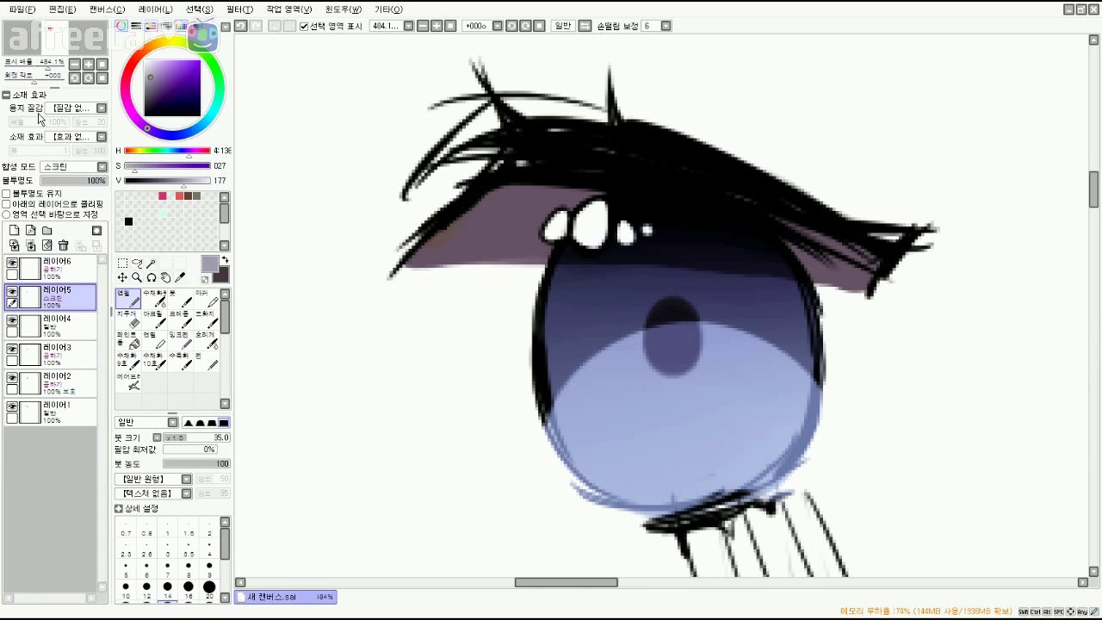
left_click(50, 70)
left_click(169, 74)
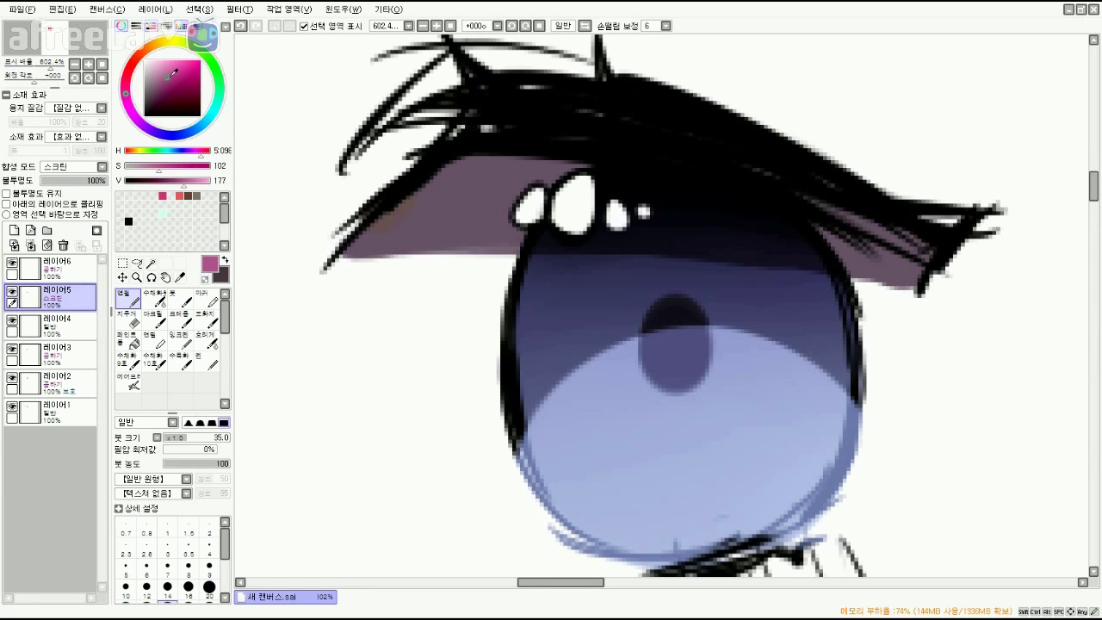
left_click(172, 67)
key("bracketleft")
key("bracketleft")
key("bracketleft")
key("bracketleft")
key("bracketleft")
key("bracketleft")
key("bracketleft")
key("bracketleft")
key("bracketright")
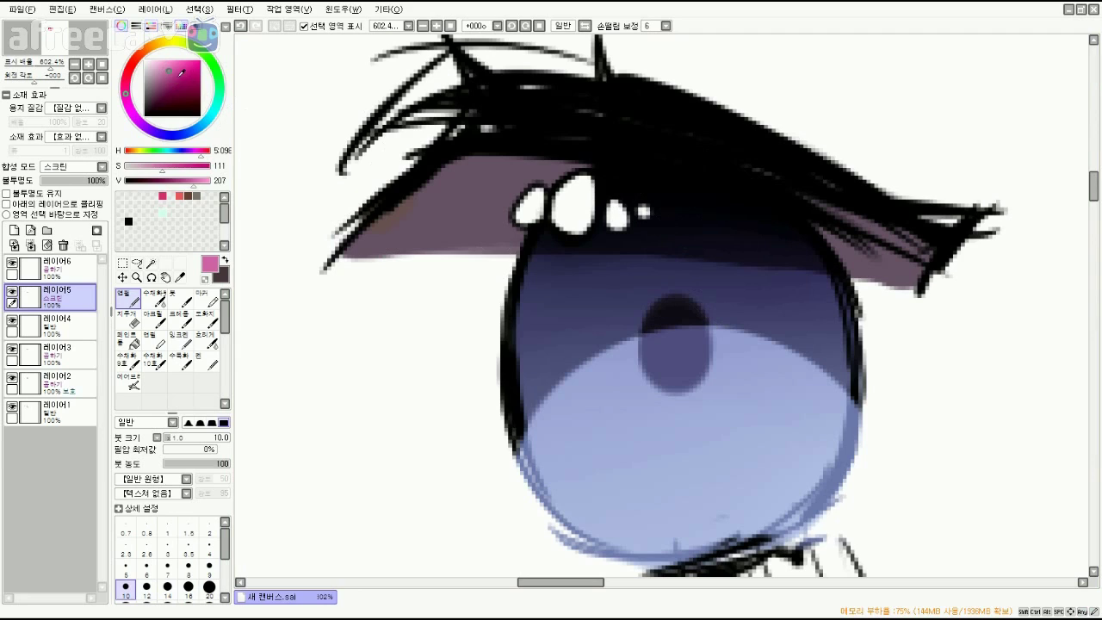
left_click(172, 75)
key("bracketleft")
key("bracketleft")
key("bracketleft")
key("bracketright")
key("bracketright")
key("bracketright")
key("bracketright")
left_click_drag(664, 189, 706, 231)
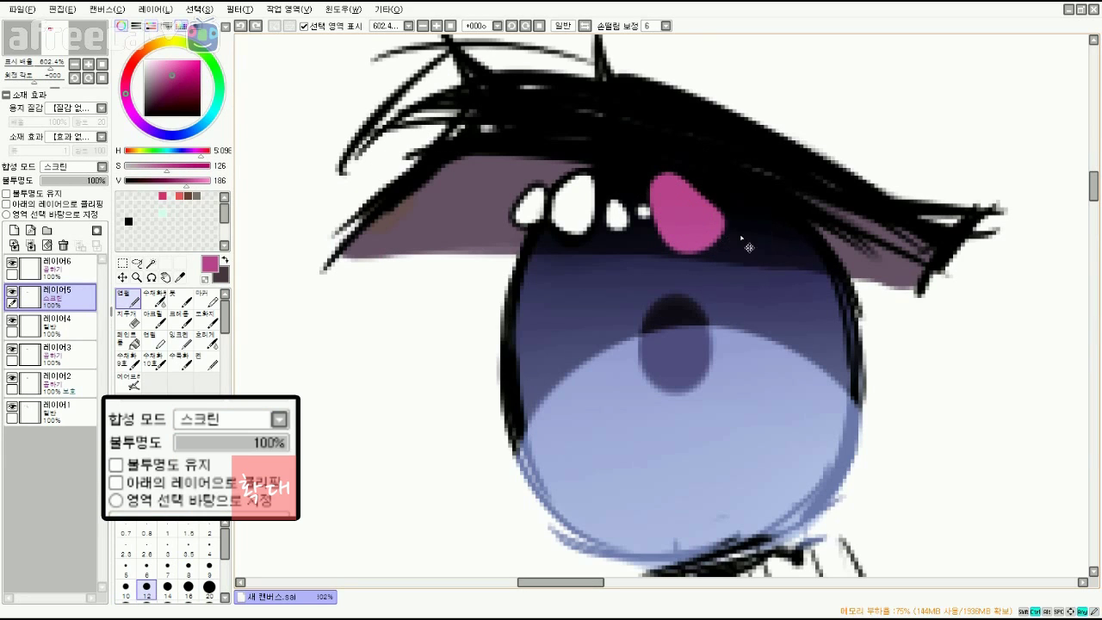
key("ctrl+z")
key("ctrl+z")
Paint a cluster of small pink spots beside the white highlights at the top of the iris.
mouse_move(660, 191)
left_mouse_down()
mouse_move(675, 221)
mouse_move(668, 198)
mouse_move(679, 226)
mouse_move(701, 201)
mouse_move(726, 220)
left_mouse_up()
left_click(698, 198)
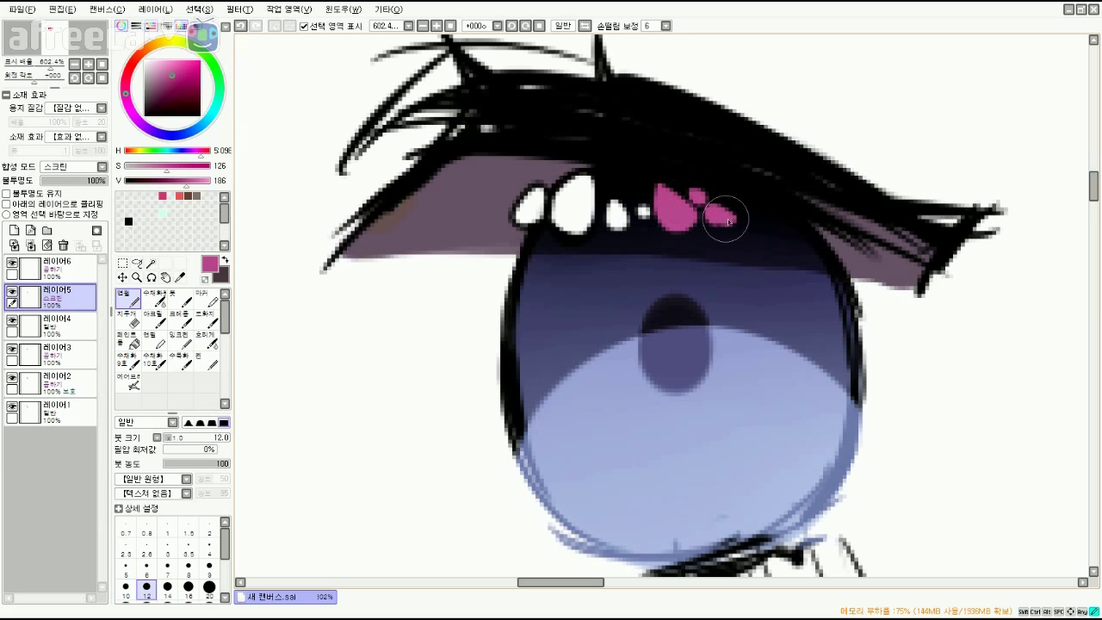
mouse_move(622, 205)
left_mouse_down()
mouse_move(643, 192)
mouse_move(637, 186)
left_mouse_up()
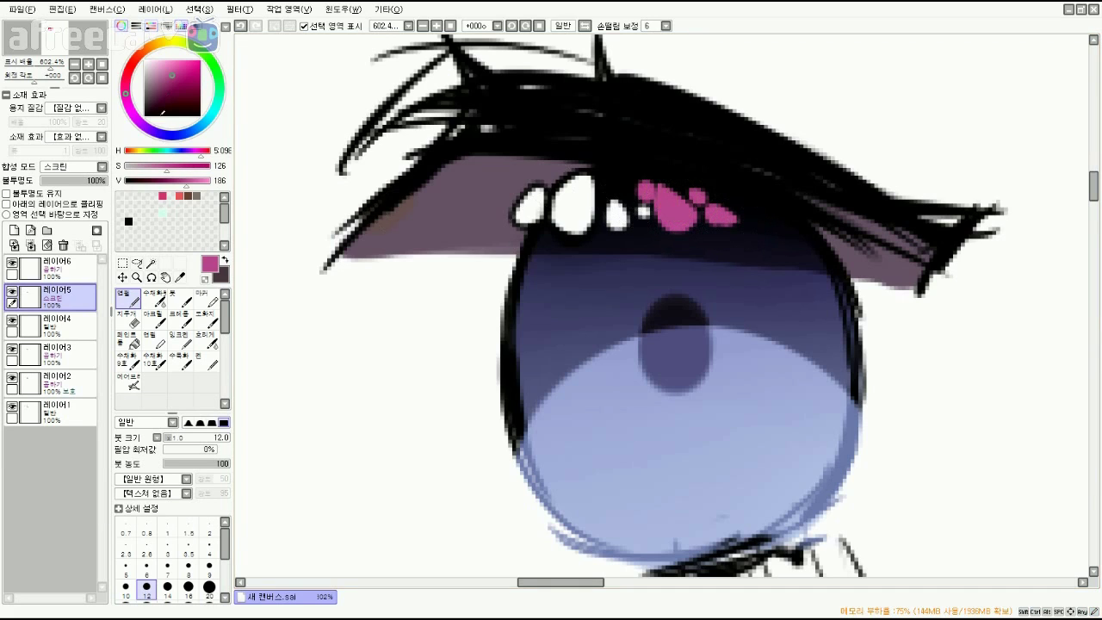
Dot small deep blue spots (S 114, V 159) around the pink cluster.
left_click(172, 136)
key("ctrl+minus")
key("ctrl+minus")
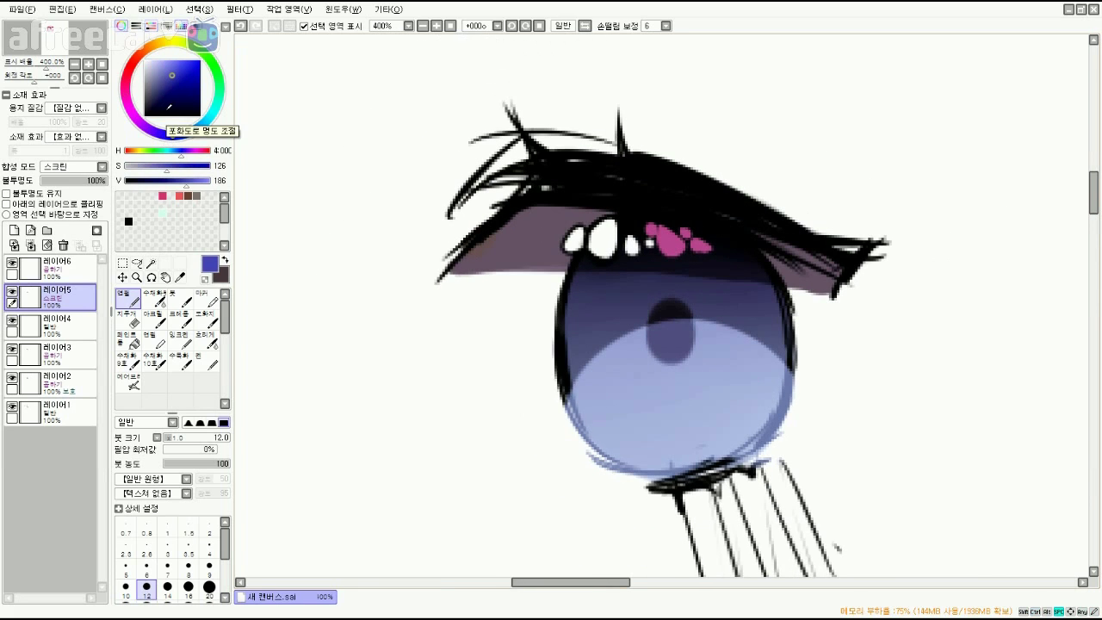
left_click_drag(333, 320, 296, 246)
left_click_drag(174, 75, 169, 81)
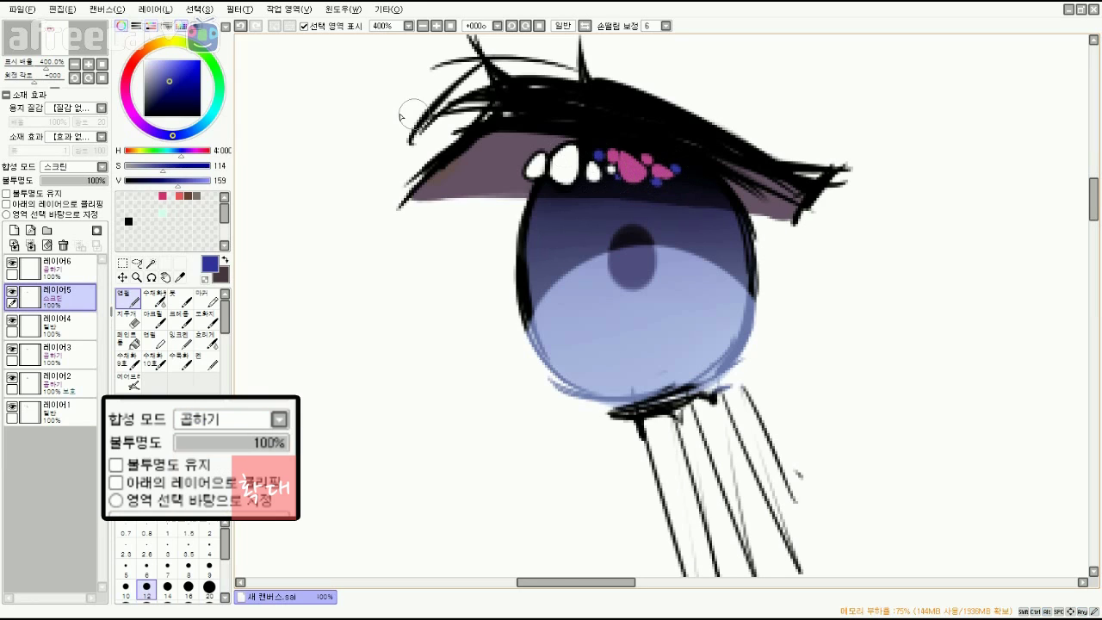
Add tiny pale blue specks (S 39, V 234) among the pink spots, undoing misplaced ones.
left_click_drag(166, 76, 153, 64)
key("space")
left_click_drag(656, 199, 640, 221)
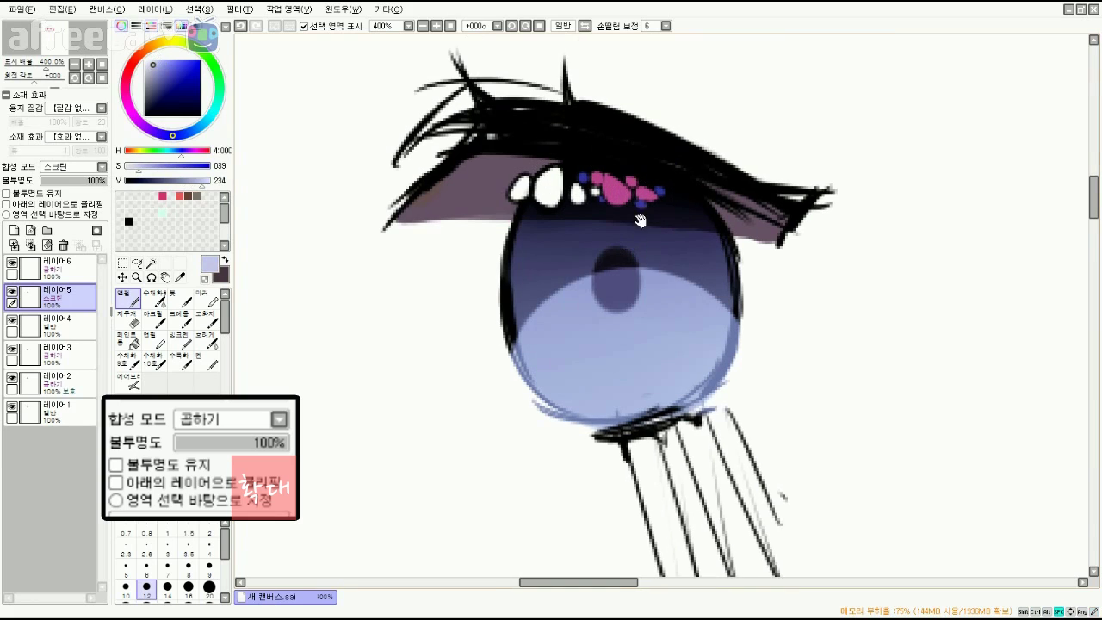
left_click(634, 191)
key("ctrl+z")
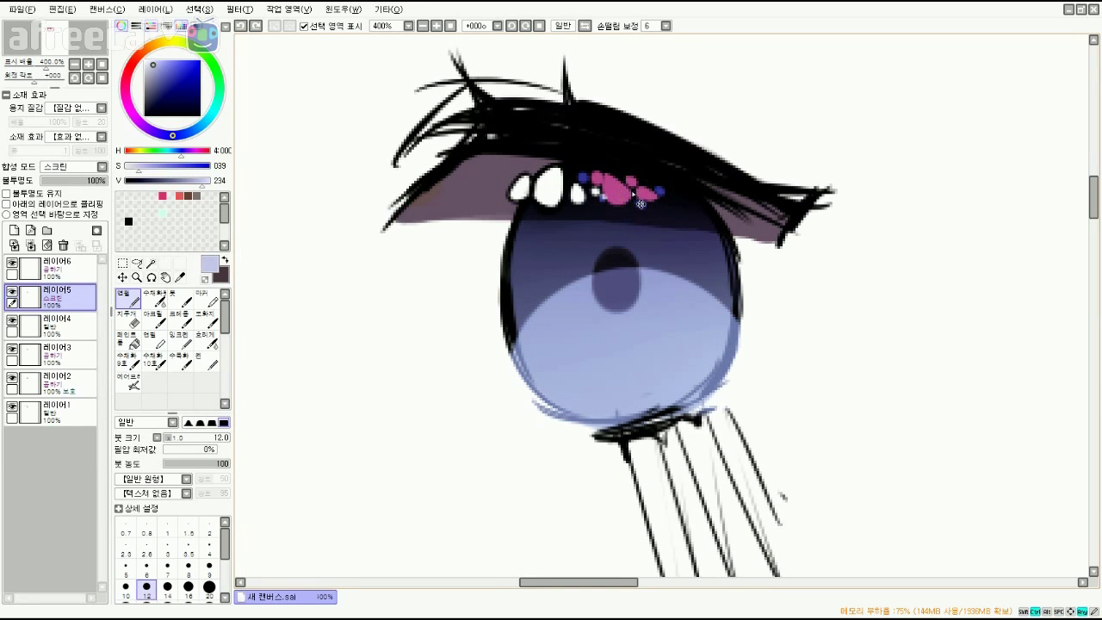
key("ctrl+z")
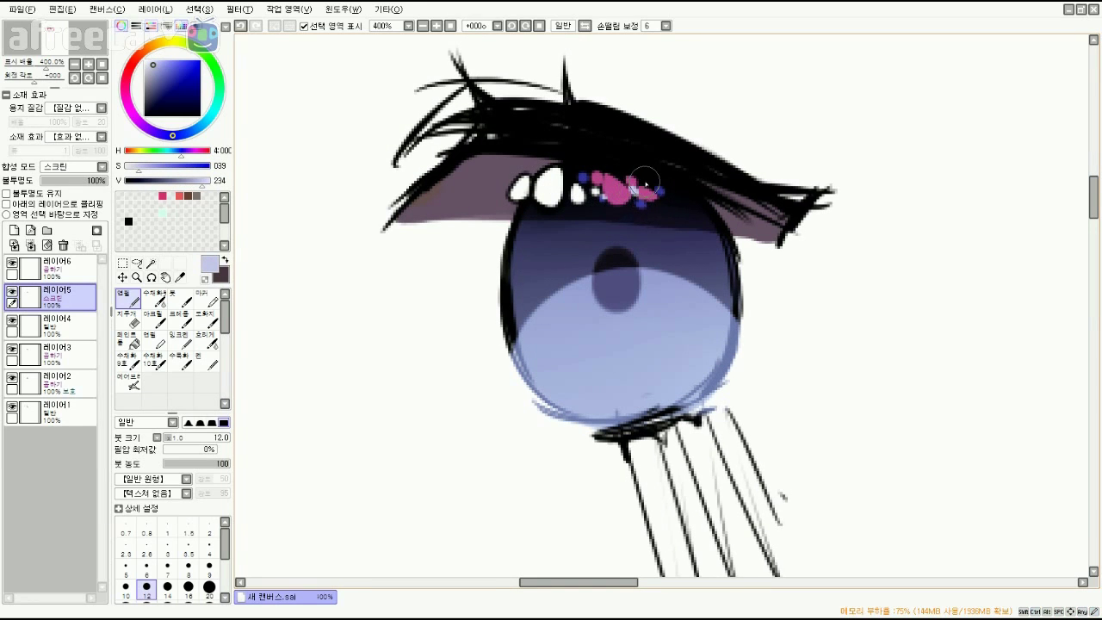
Sample the purple of the eye shadow, set the pencil to size 3.5 and add a new layer on top.
mouse_move(44, 66)
left_mouse_down()
mouse_move(30, 67)
mouse_move(42, 68)
left_mouse_up()
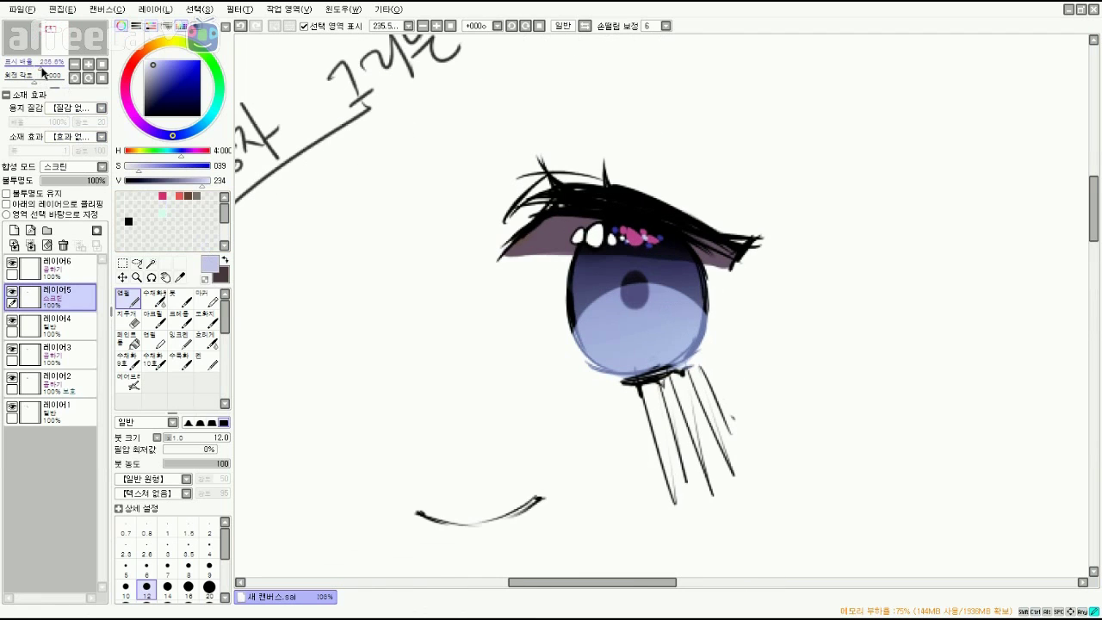
left_click_drag(647, 269, 648, 257)
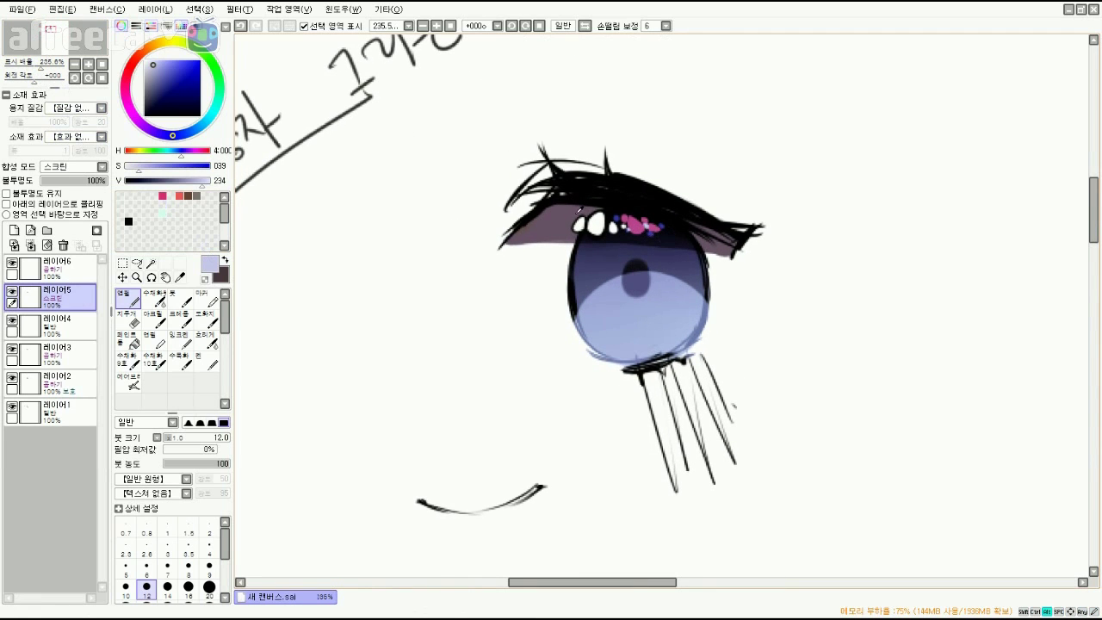
left_click(578, 209, "alt")
left_click(188, 547)
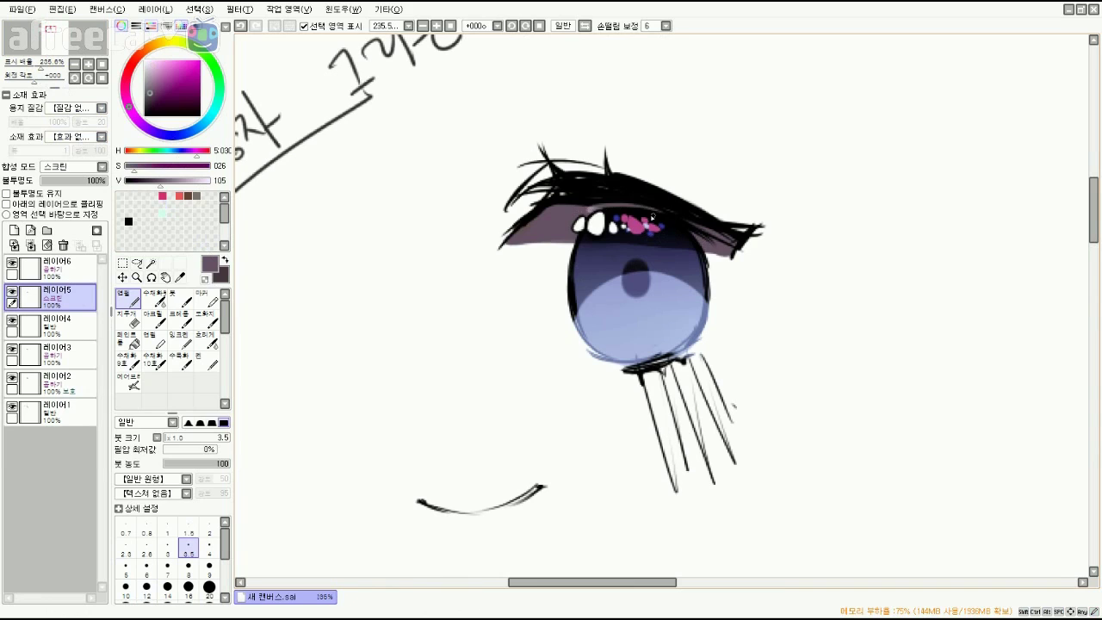
left_click(14, 230)
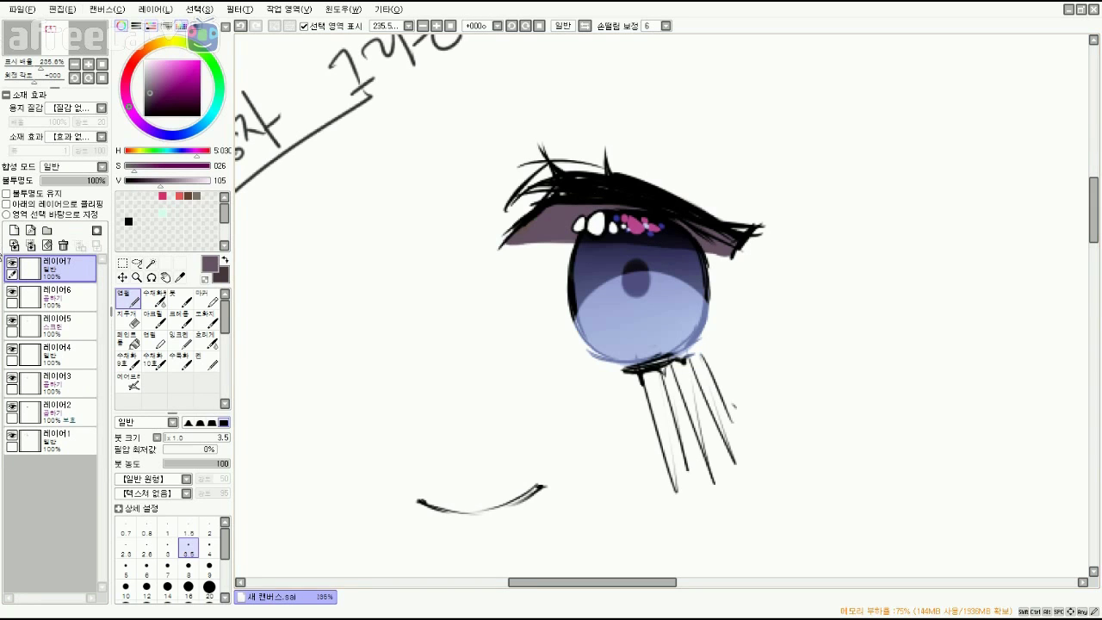
Try out Hue/Saturation adjustments on the Screen layer 레이어5.
left_click(56, 320)
left_click(240, 10)
left_click(278, 31)
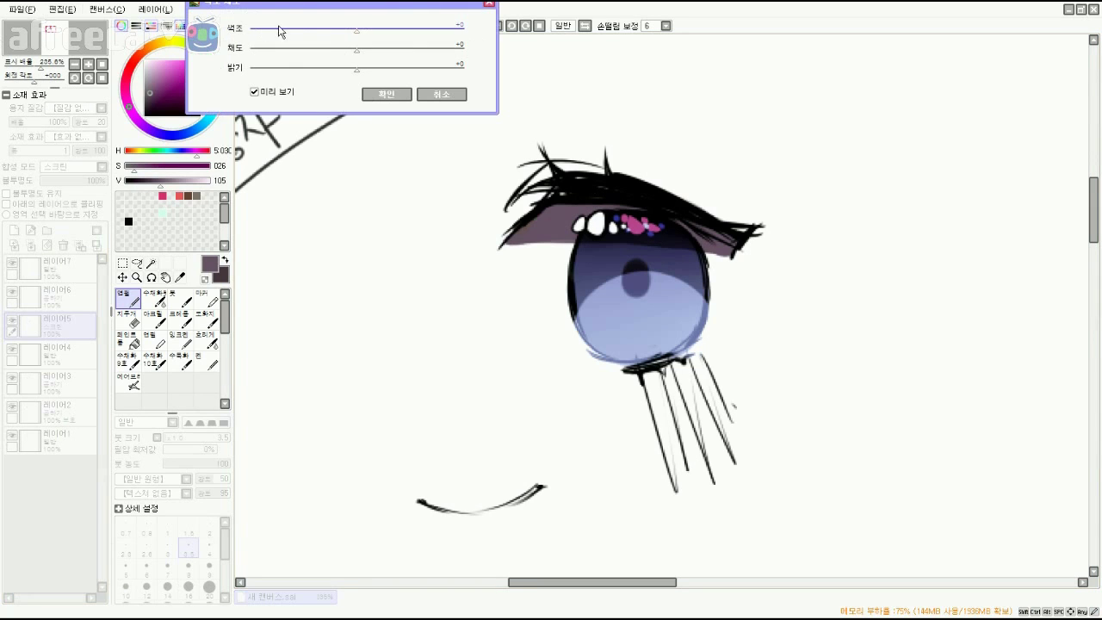
left_click(492, 4)
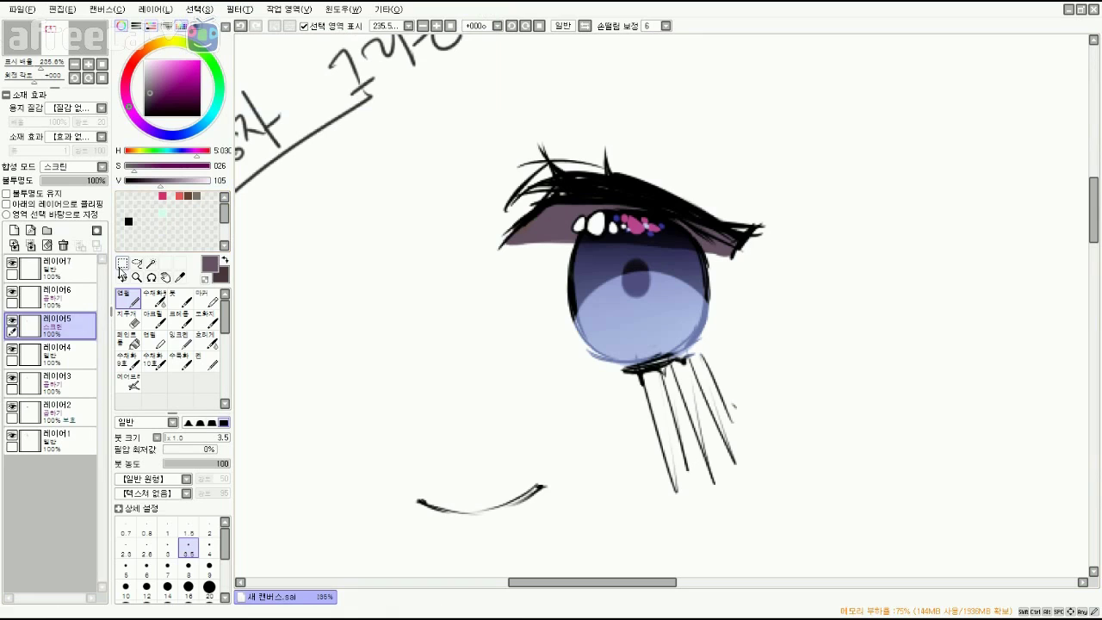
left_click(241, 9)
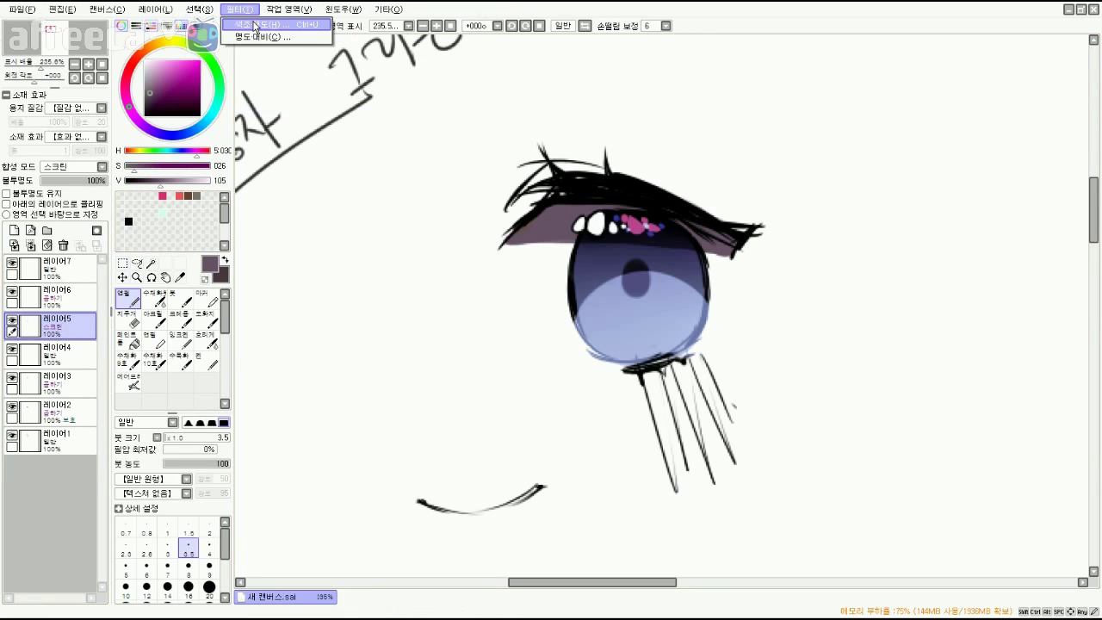
left_click(255, 26)
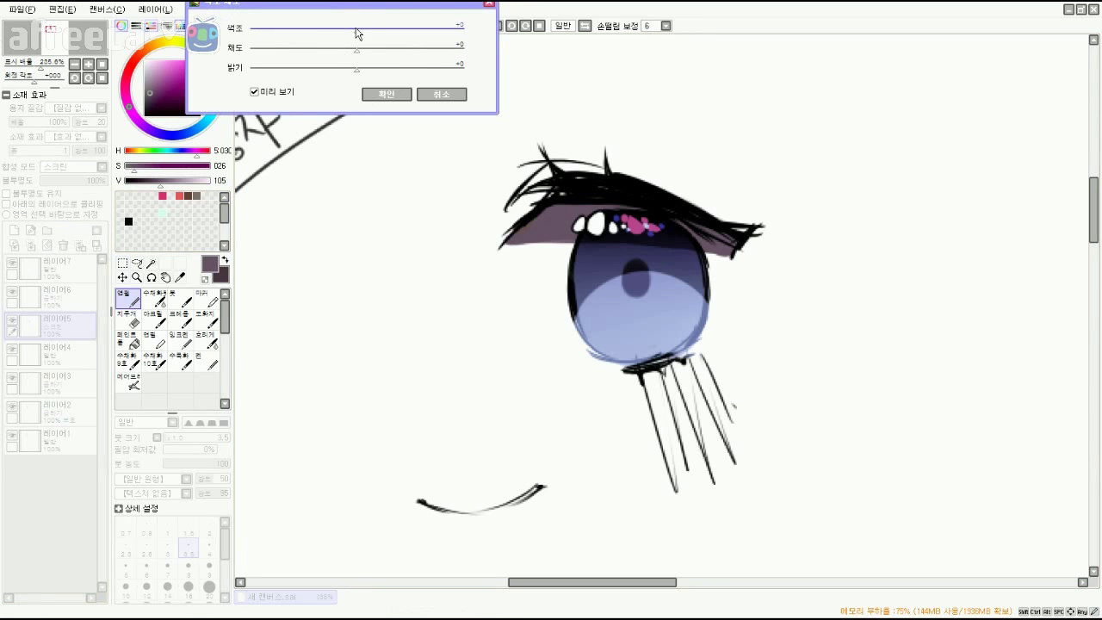
left_click_drag(385, 32, 356, 76)
left_click(374, 96)
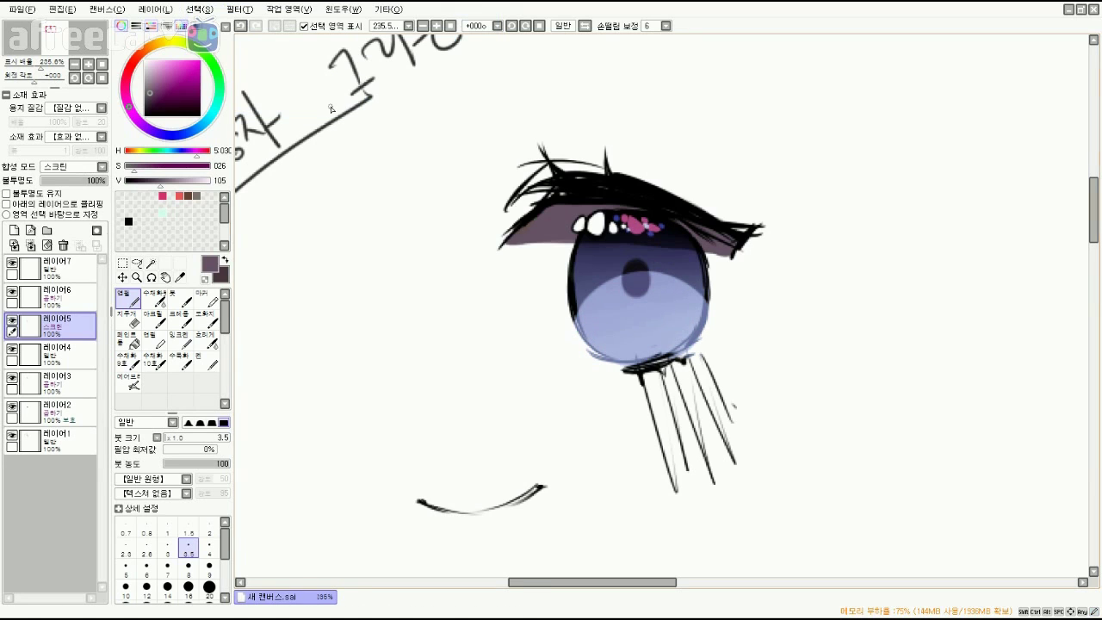
Add a new layer above 레이어7, set its blend mode to 밝게하기 and choose a muted blue-violet (S 75, V 120).
left_click(60, 270)
left_click(14, 230)
left_click(62, 173)
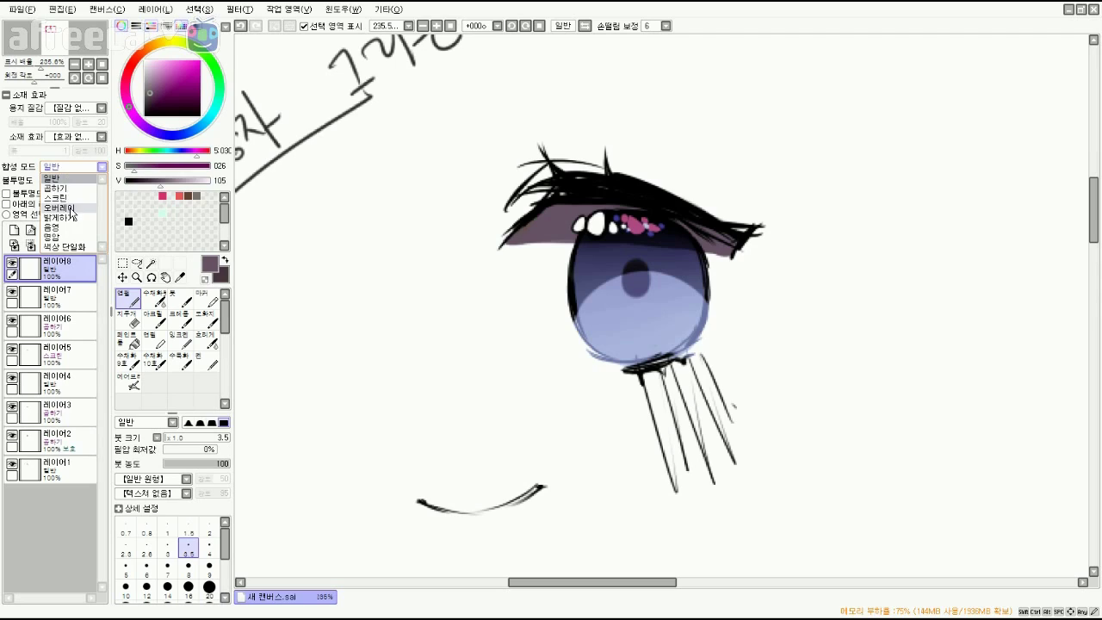
left_click(75, 222)
left_click_drag(129, 113, 158, 134)
left_click(166, 77)
left_click_drag(168, 78, 164, 88)
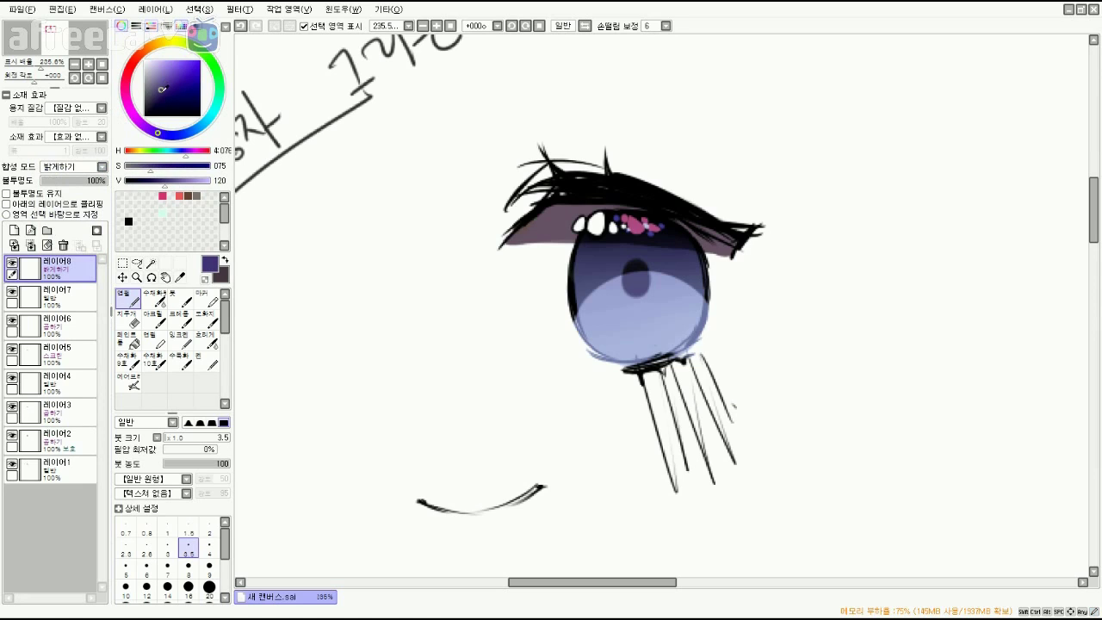
Brush a soft violet glow over the iris with the airbrush at size 100.
left_click(128, 381)
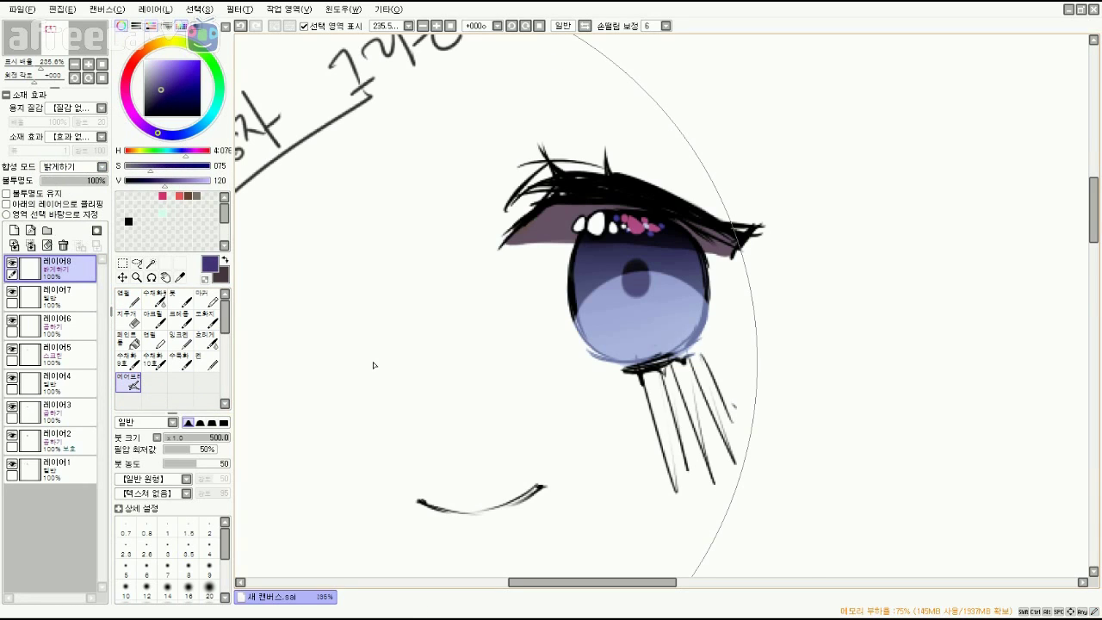
key("bracketleft")
key("bracketleft")
key("bracketleft")
key("bracketleft")
key("bracketleft")
key("bracketleft")
key("bracketleft")
key("bracketleft")
key("bracketleft")
key("bracketleft")
key("bracketleft")
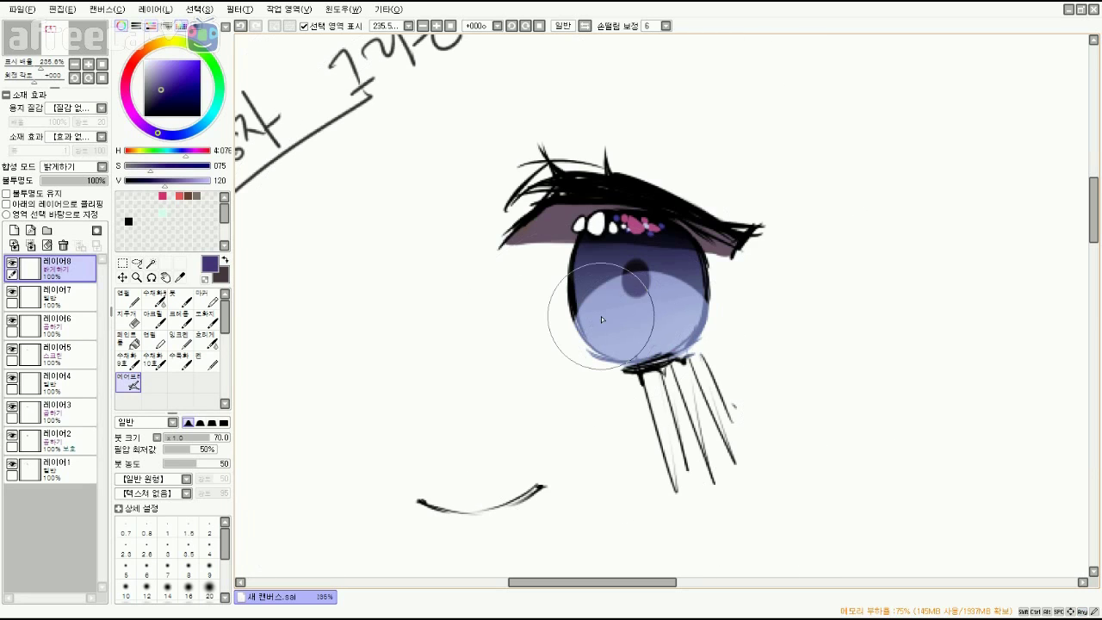
key("bracketright")
key("bracketright")
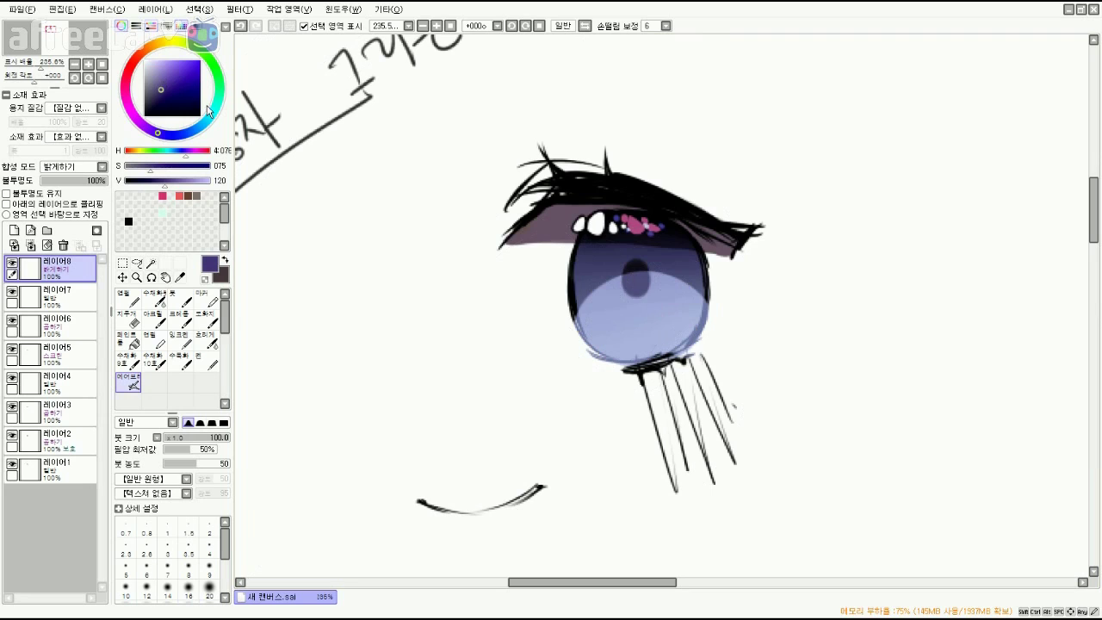
mouse_move(671, 339)
left_mouse_down()
mouse_move(648, 317)
mouse_move(647, 331)
mouse_move(620, 333)
mouse_move(634, 341)
mouse_move(579, 304)
mouse_move(687, 294)
mouse_move(589, 302)
mouse_move(660, 307)
mouse_move(585, 309)
mouse_move(684, 295)
mouse_move(702, 275)
mouse_move(623, 292)
mouse_move(704, 283)
mouse_move(568, 256)
mouse_move(626, 293)
mouse_move(709, 293)
mouse_move(697, 305)
mouse_move(586, 306)
mouse_move(580, 293)
mouse_move(683, 315)
mouse_move(616, 288)
left_mouse_up()
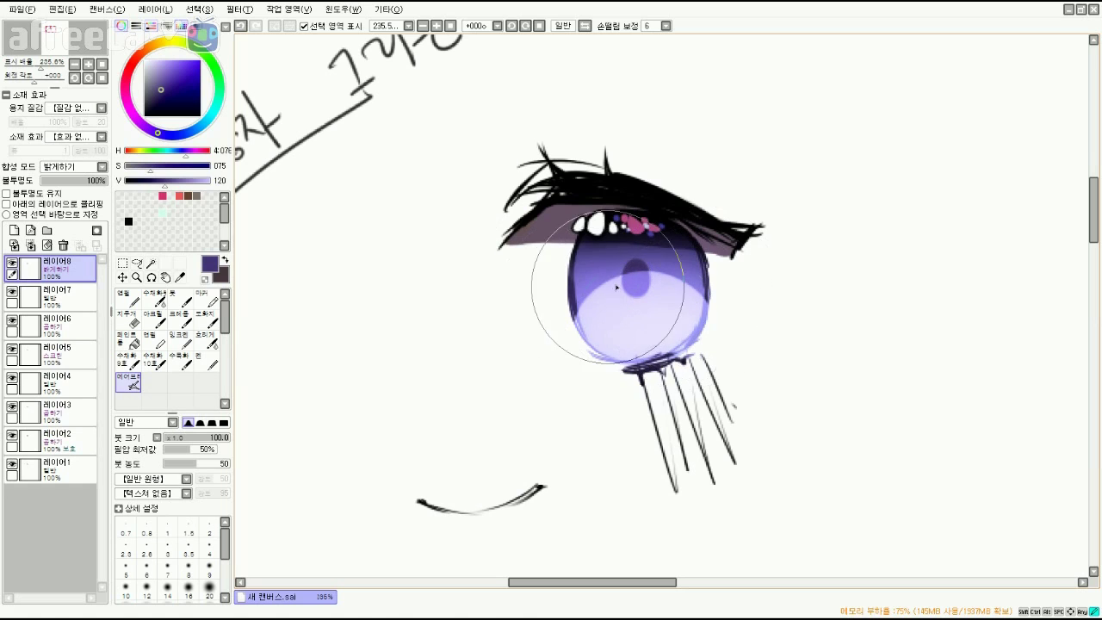
Add a new layer on top in 스크린 mode and choose a lighter violet (S 87, V 210).
mouse_move(40, 64)
left_mouse_down()
mouse_move(22, 73)
mouse_move(48, 83)
left_mouse_up()
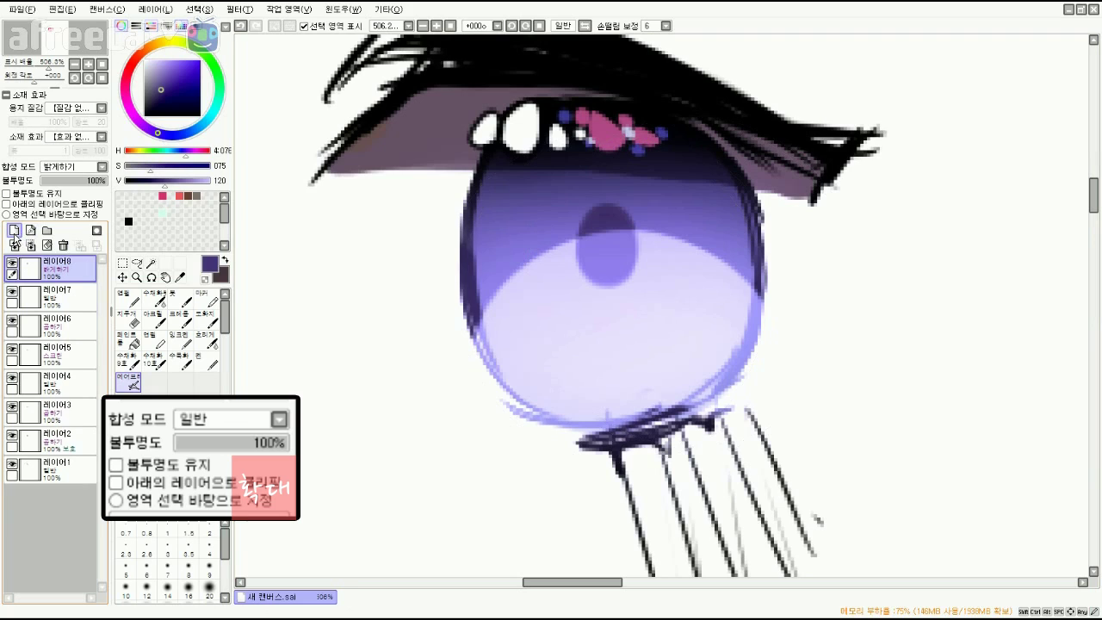
left_click(14, 230)
left_click(73, 167)
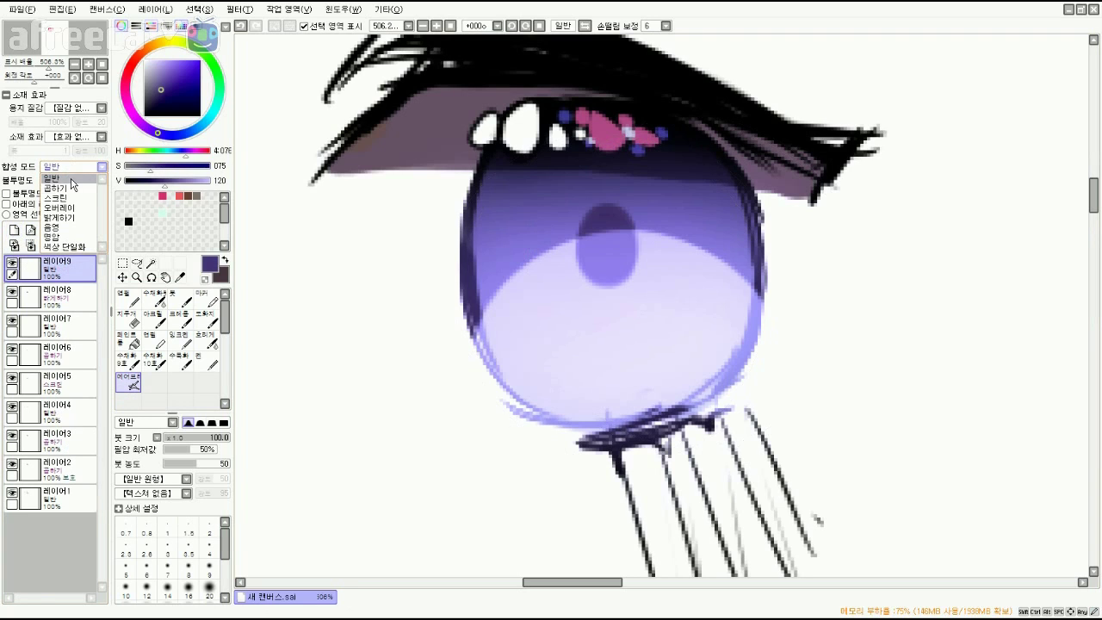
left_click(72, 200)
left_click(162, 68)
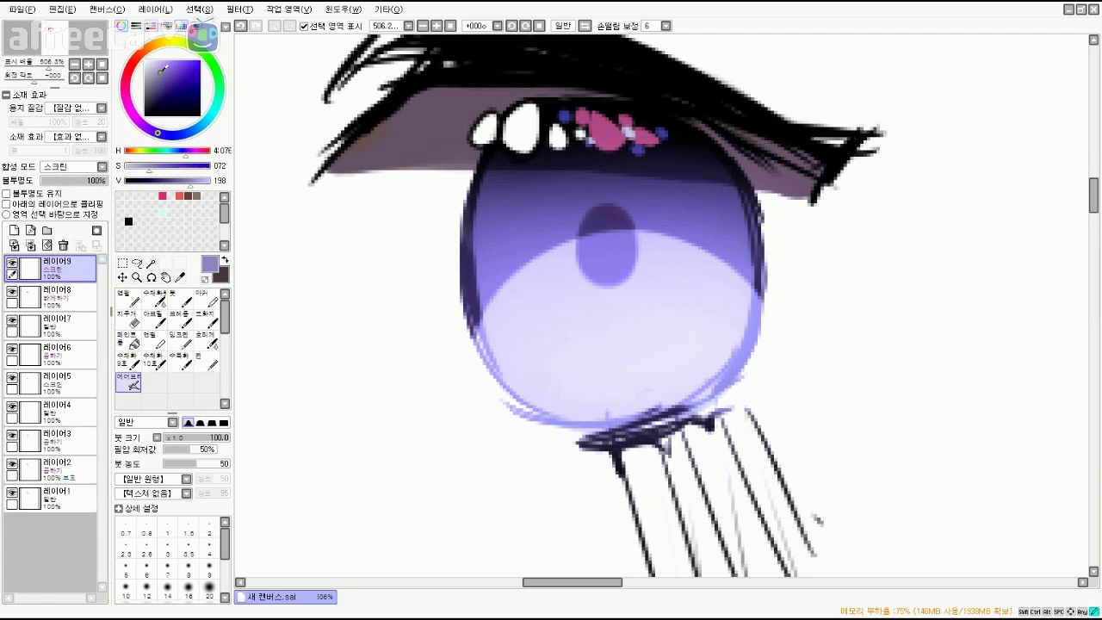
Paint a large rounded pale reflection on the iris's left edge with the pencil at size 20, undoing misplaced strokes.
key("n")
key("[")
key("]")
key("]")
key("]")
key("]")
key("]")
key("]")
key("]")
key("]")
key("]")
key("]")
key("]")
key("]")
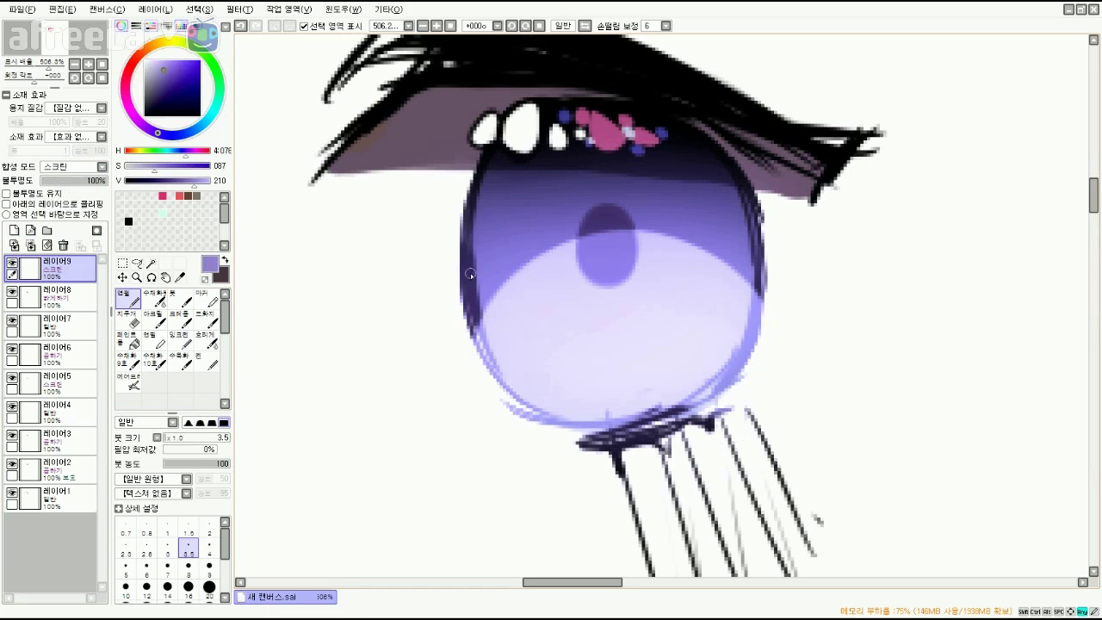
mouse_move(508, 231)
left_mouse_down()
mouse_move(484, 247)
mouse_move(460, 291)
mouse_move(507, 252)
mouse_move(509, 222)
left_mouse_up()
key("ctrl+z")
key("ctrl+z")
left_click_drag(447, 309, 482, 283)
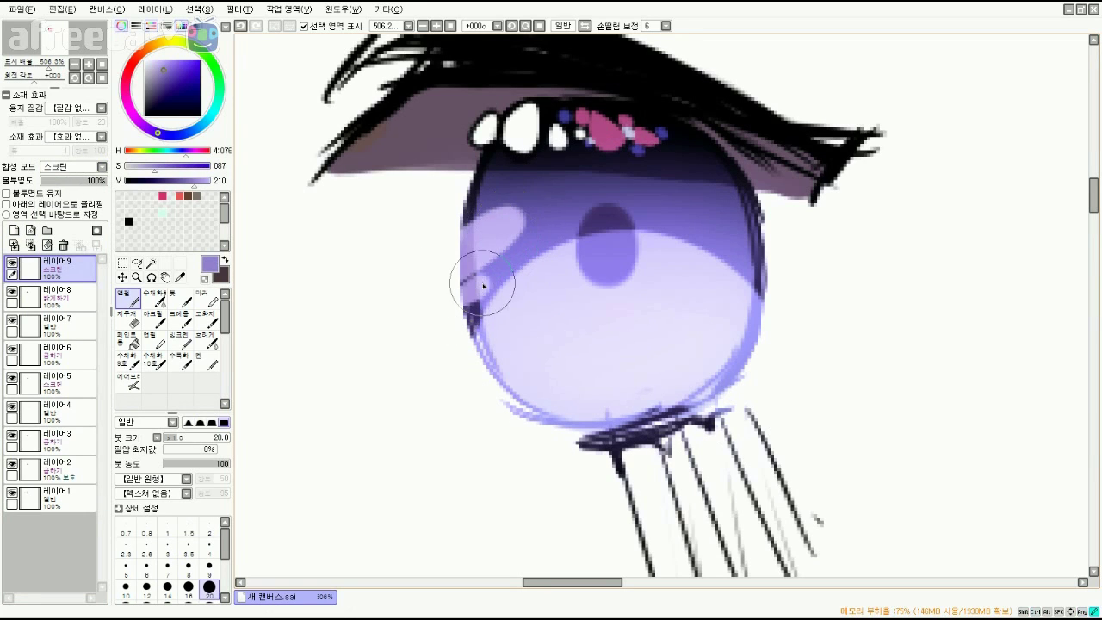
Add small round reflections below the large one on the iris's left edge, undoing misplaced strokes.
mouse_move(535, 239)
left_mouse_down()
mouse_move(502, 270)
mouse_move(517, 254)
left_mouse_up()
key("ctrl+z")
key("ctrl+z")
key("ctrl+z")
mouse_move(33, 65)
left_mouse_down()
mouse_move(25, 74)
mouse_move(43, 78)
left_mouse_up()
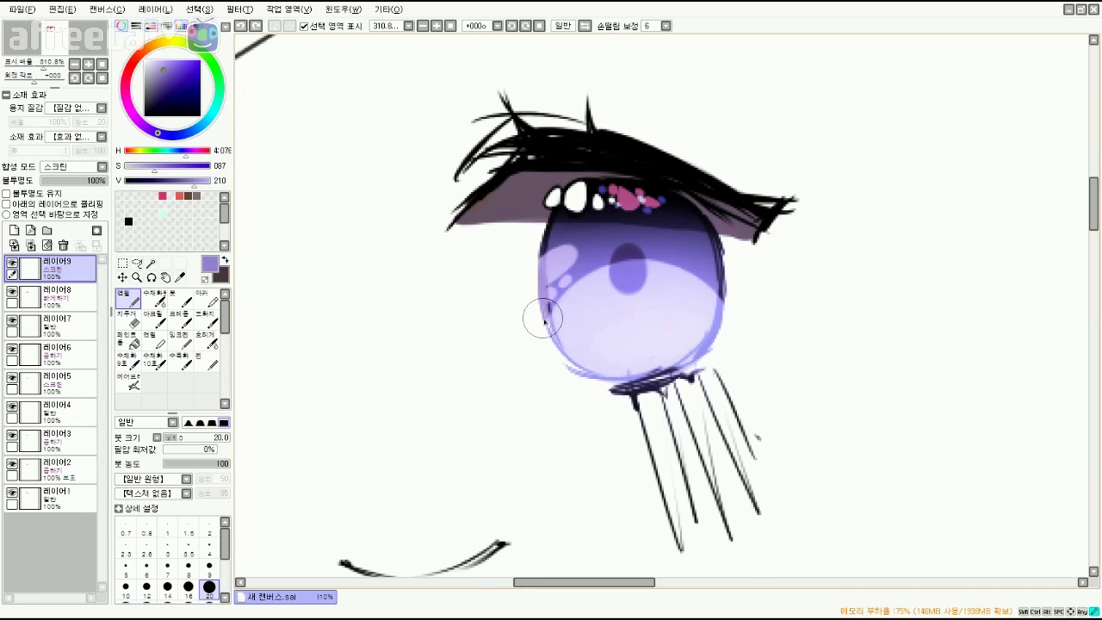
mouse_move(540, 302)
left_mouse_down()
mouse_move(541, 276)
mouse_move(575, 276)
left_mouse_up()
Add a new normal layer on top and paint a white wedge-shaped highlight cutting into the iris's left edge.
left_click(14, 231)
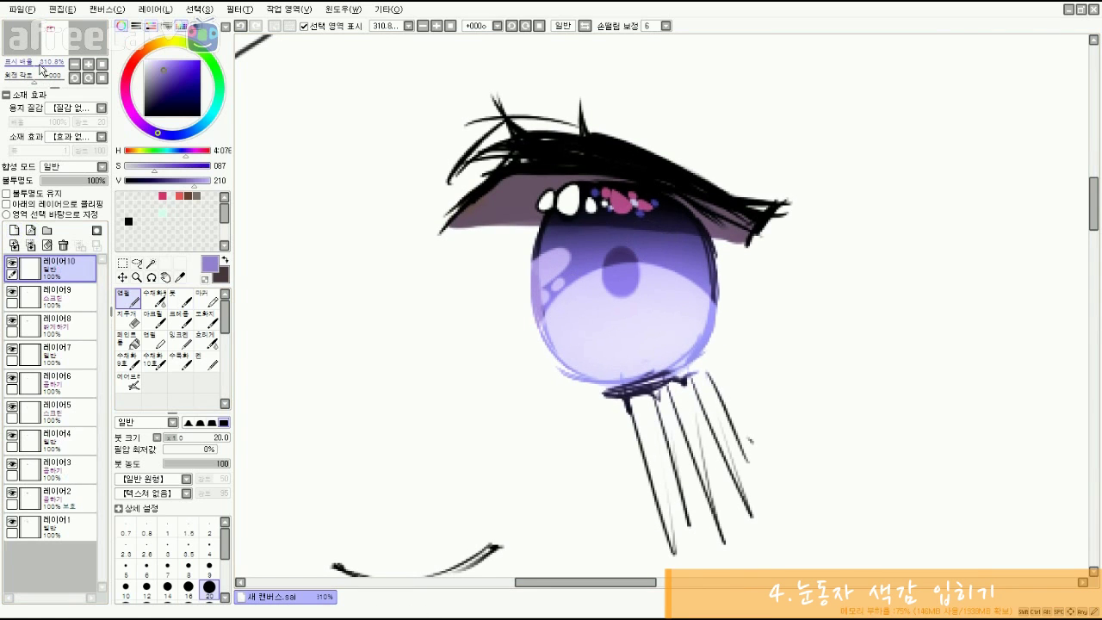
left_click_drag(42, 68, 55, 69)
left_click_drag(457, 393, 674, 447)
left_click(144, 61)
left_click_drag(521, 260, 569, 234)
left_click_drag(250, 187, 172, 185)
Outline the white wedge highlight in dark purple (S 32, V 69) with the pencil at size 3.
key("[")
key("[")
key("[")
key("[")
key("[")
key("[")
key("[")
key("[")
key("[")
key("[")
key("[")
left_click_drag(243, 187, 251, 186)
mouse_move(249, 224)
left_mouse_down()
mouse_move(216, 221)
mouse_move(230, 223)
left_mouse_up()
left_click_drag(249, 262, 226, 259)
mouse_move(617, 206)
left_mouse_down()
mouse_move(659, 224)
mouse_move(571, 268)
mouse_move(644, 221)
mouse_move(525, 306)
mouse_move(610, 238)
left_mouse_up()
left_click(278, 313)
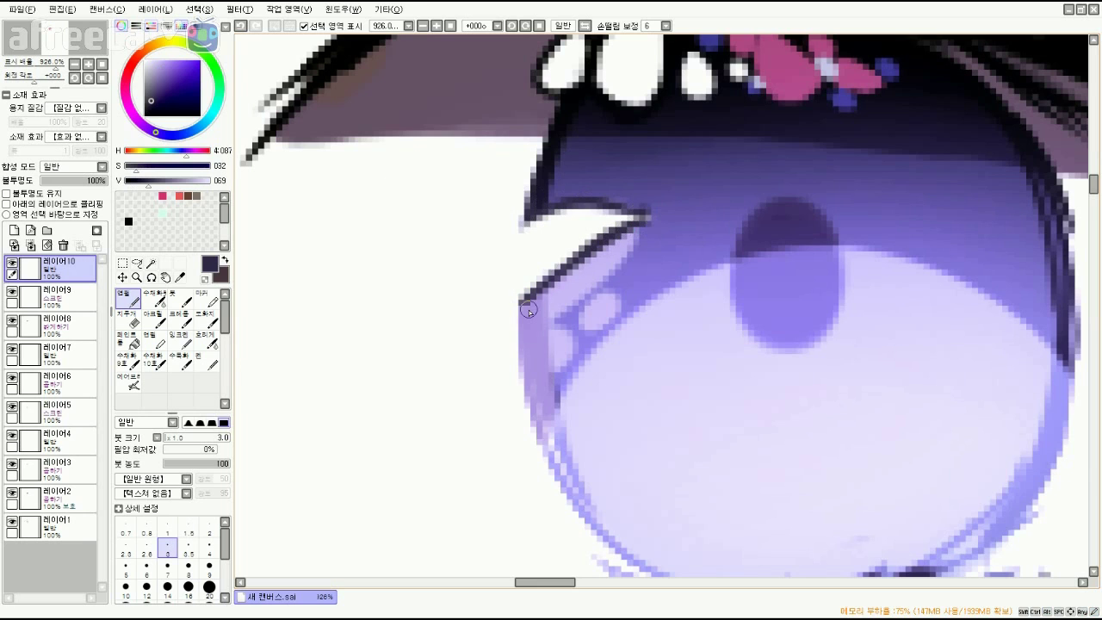
Sample colours from the iris, the wedge highlight and the eye's outline, ending with black.
mouse_move(57, 67)
left_mouse_down()
mouse_move(24, 74)
mouse_move(47, 75)
left_mouse_up()
left_click(658, 263, "alt")
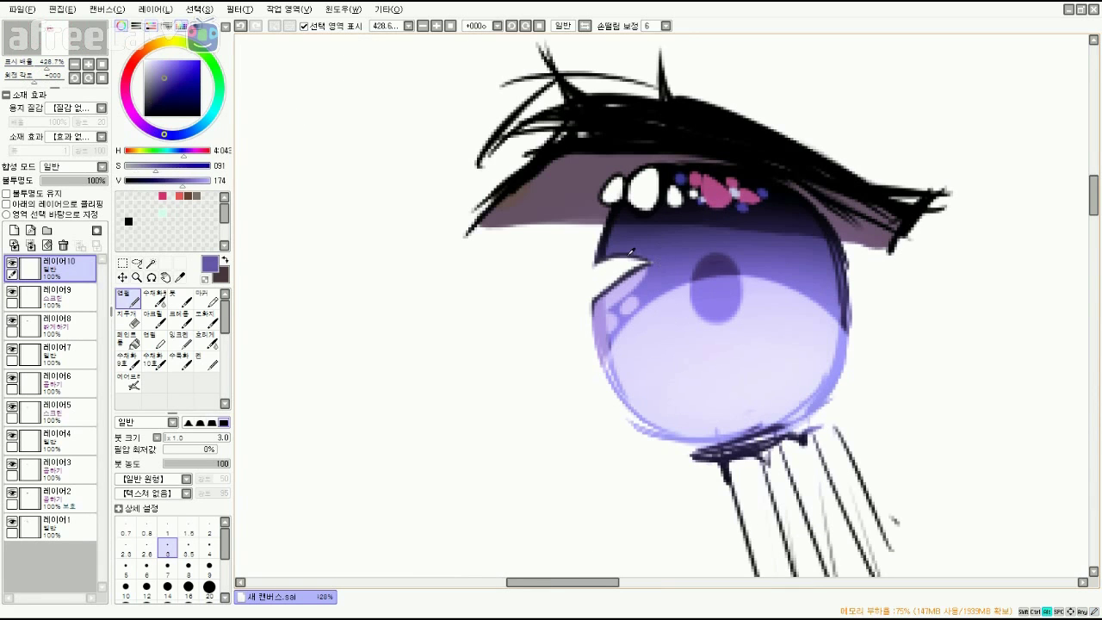
left_click(605, 258, "alt")
left_click(656, 262, "alt")
left_click_drag(674, 290, 567, 284)
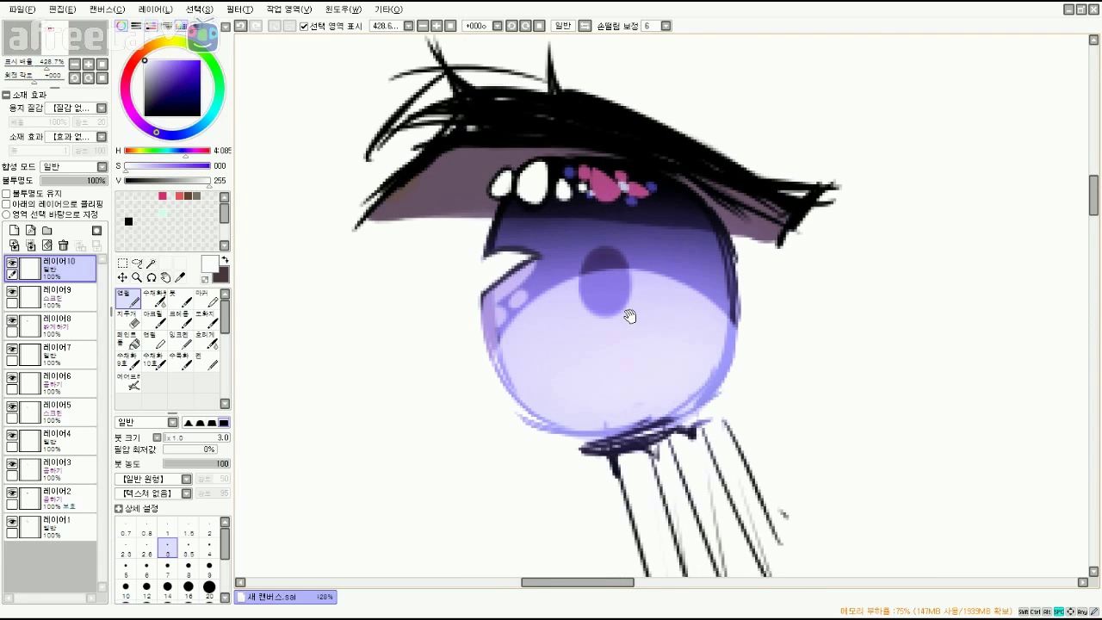
left_click_drag(643, 330, 647, 309)
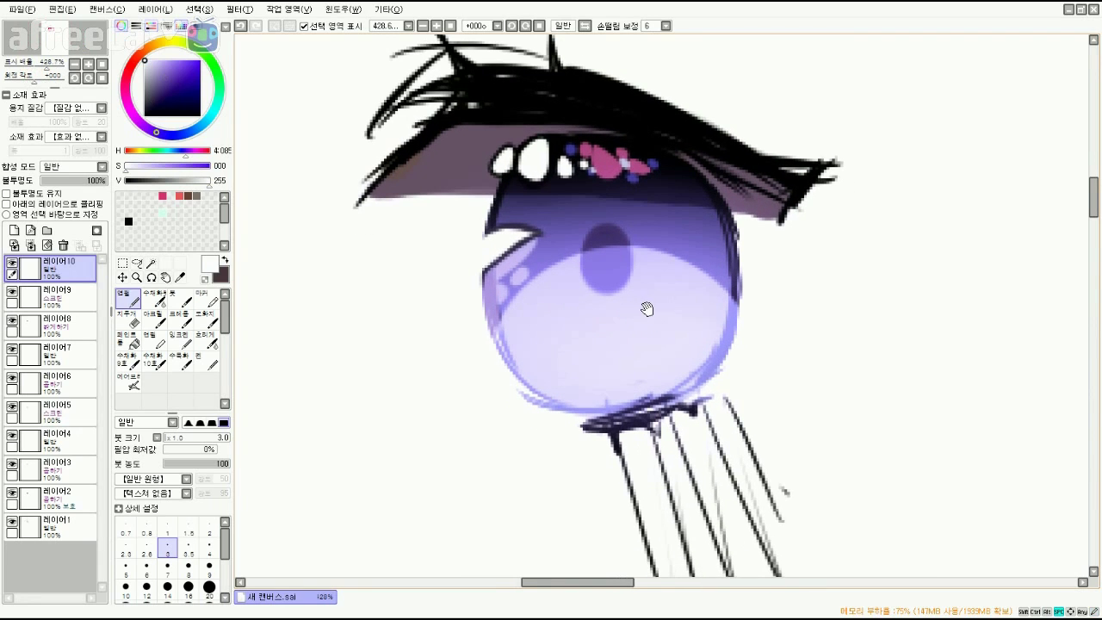
left_click(610, 235, "alt")
left_click_drag(622, 221, 618, 247)
left_click(662, 211, "alt")
left_click_drag(48, 68, 53, 69)
left_click_drag(612, 266, 629, 346)
left_click(574, 146, "alt")
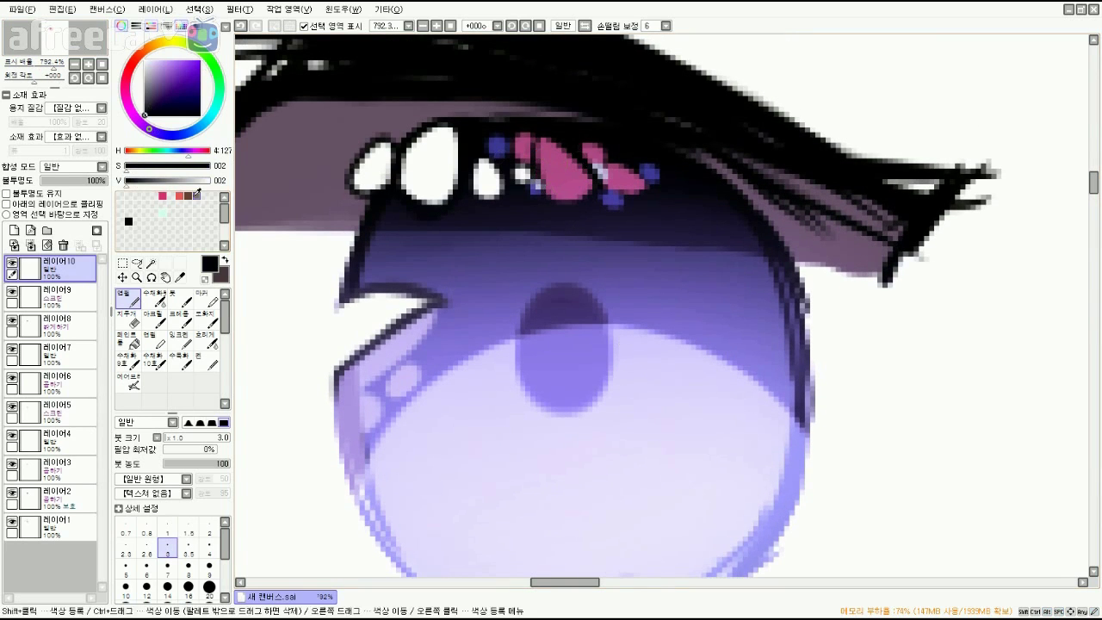
Add a new layer above 레이어10 in 곱하기 mode and choose a greyish lavender (S 30, V 159).
left_click(13, 230)
left_click(69, 166)
left_click(66, 187)
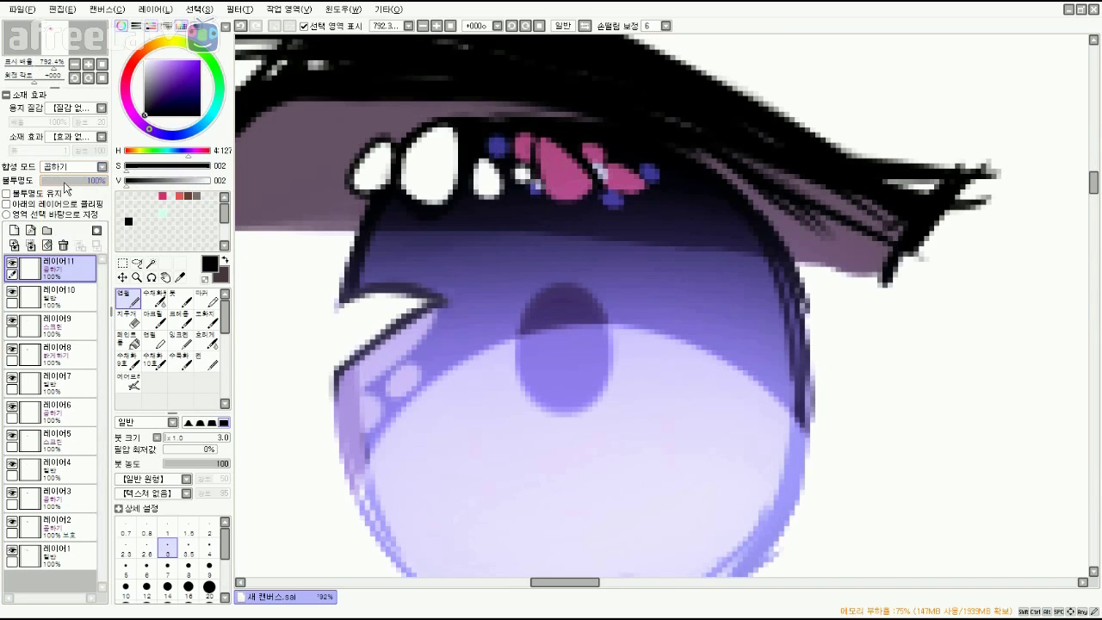
left_click(155, 76)
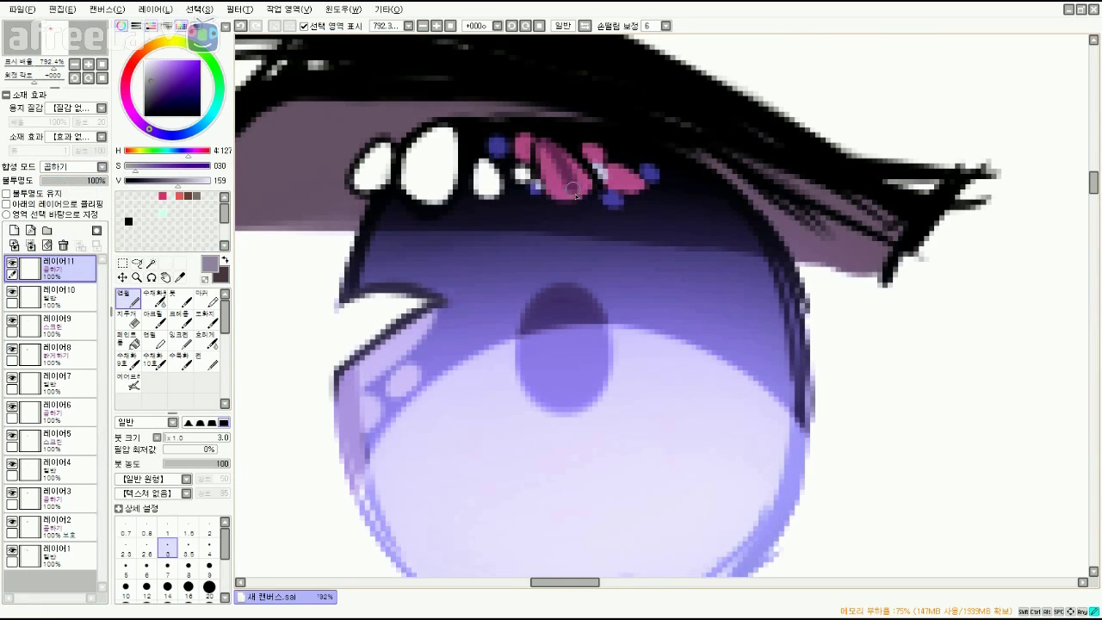
Shade the pink and blue spots and the iris's upper shadow, enlarging the pencil to size 7, and switch to the eraser at size 10.
left_click_drag(575, 195, 533, 148)
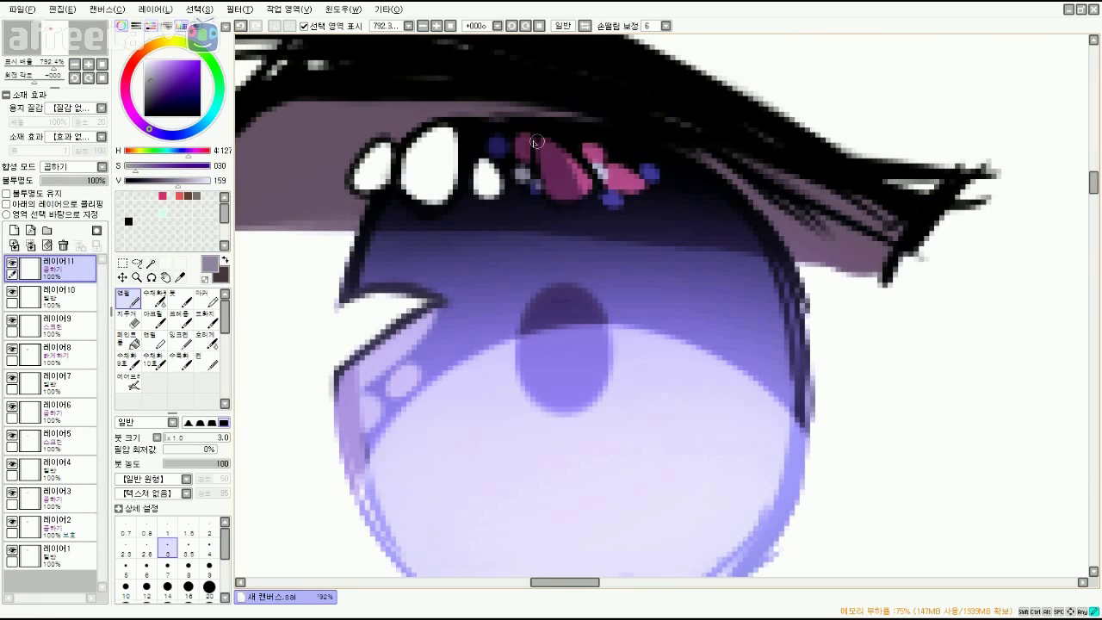
key("bracketright")
key("bracketright")
key("bracketright")
key("bracketright")
key("bracketright")
mouse_move(538, 148)
left_mouse_down()
mouse_move(553, 164)
mouse_move(630, 170)
left_mouse_up()
left_click_drag(548, 212, 753, 242)
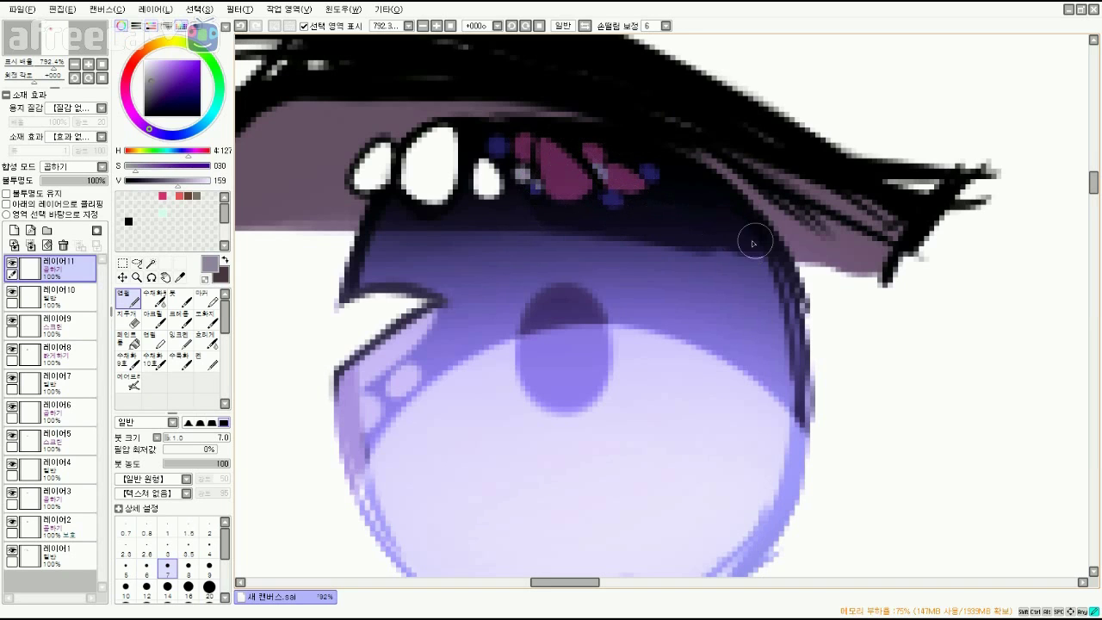
left_click_drag(515, 231, 602, 244)
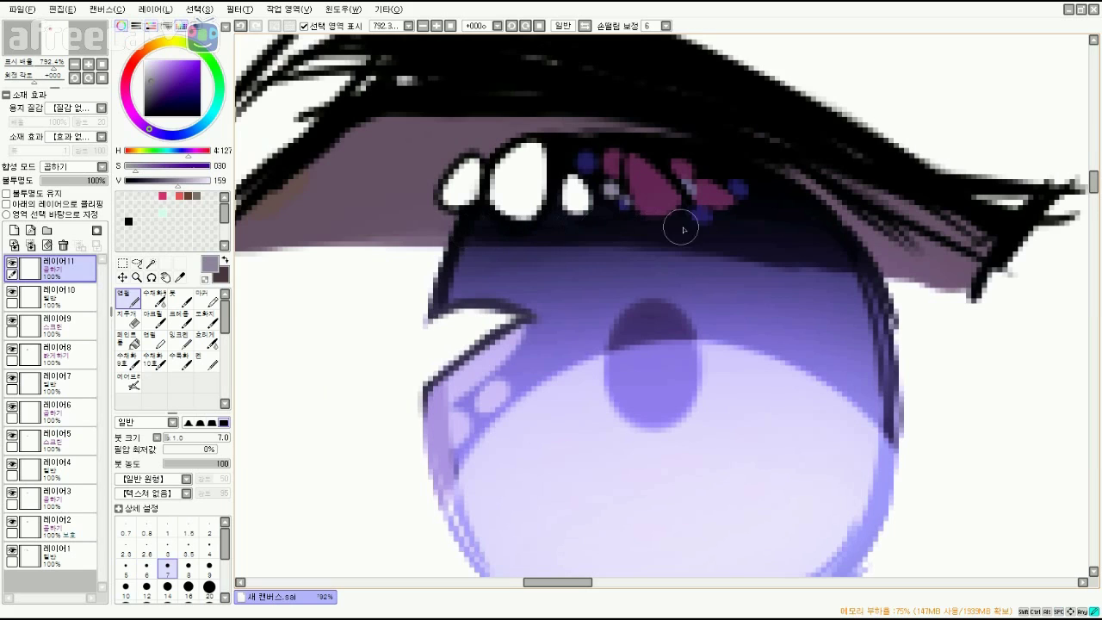
left_click_drag(780, 278, 662, 240)
key("e")
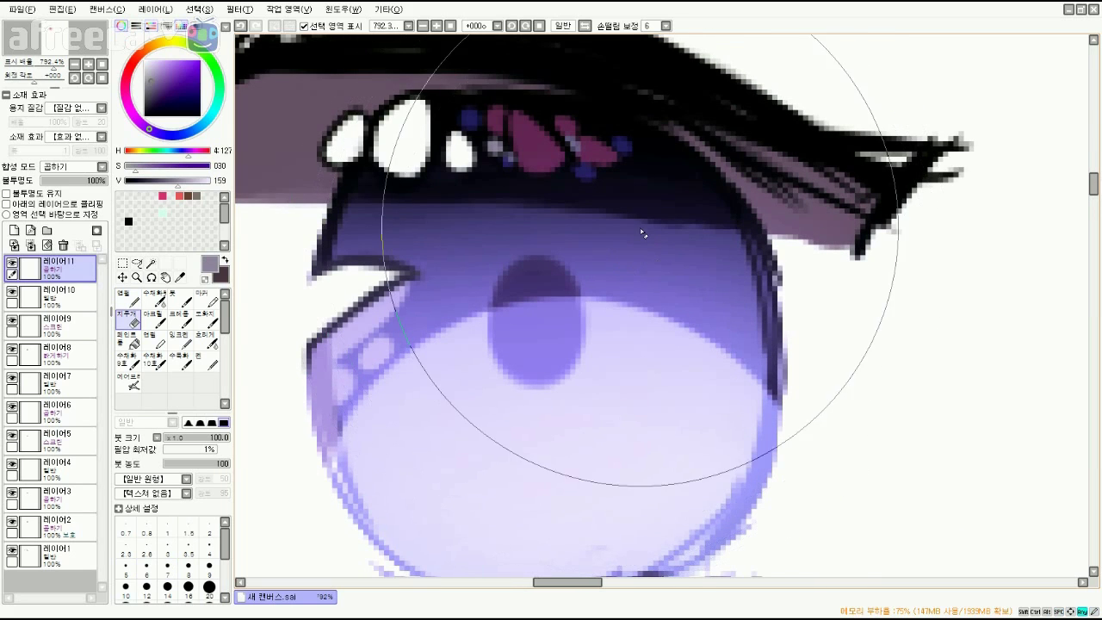
mouse_move(49, 66)
left_mouse_down()
mouse_move(27, 74)
mouse_move(46, 74)
left_mouse_up()
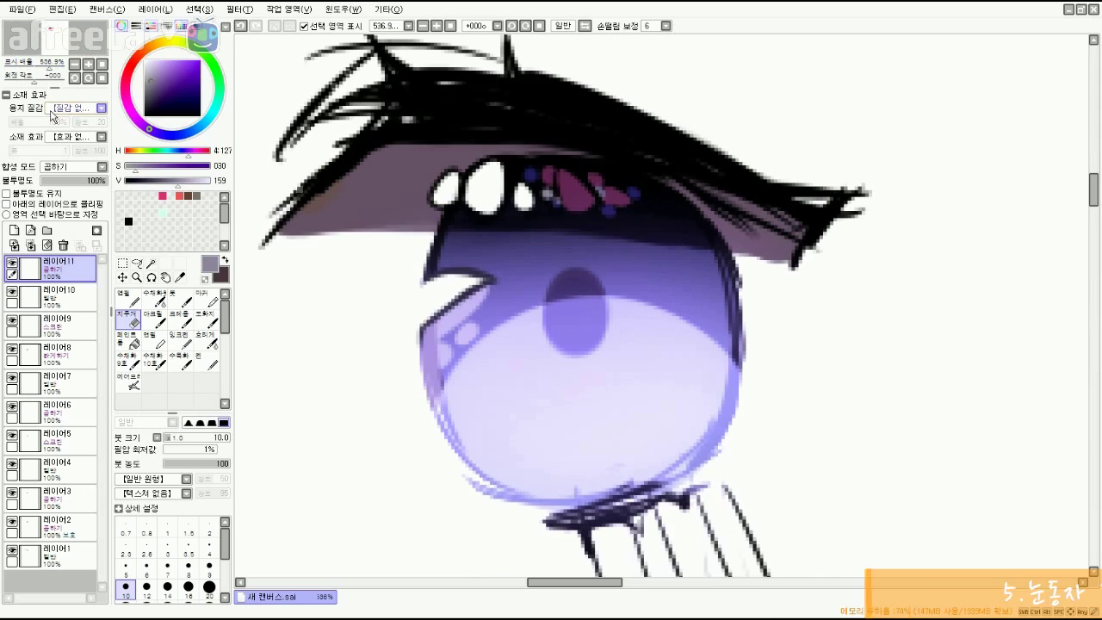
Add a new layer above 레이어11 in 밝게하기 mode and choose a reddish brown (S 90, V 114).
left_click(14, 230)
left_click(78, 167)
left_click(79, 217)
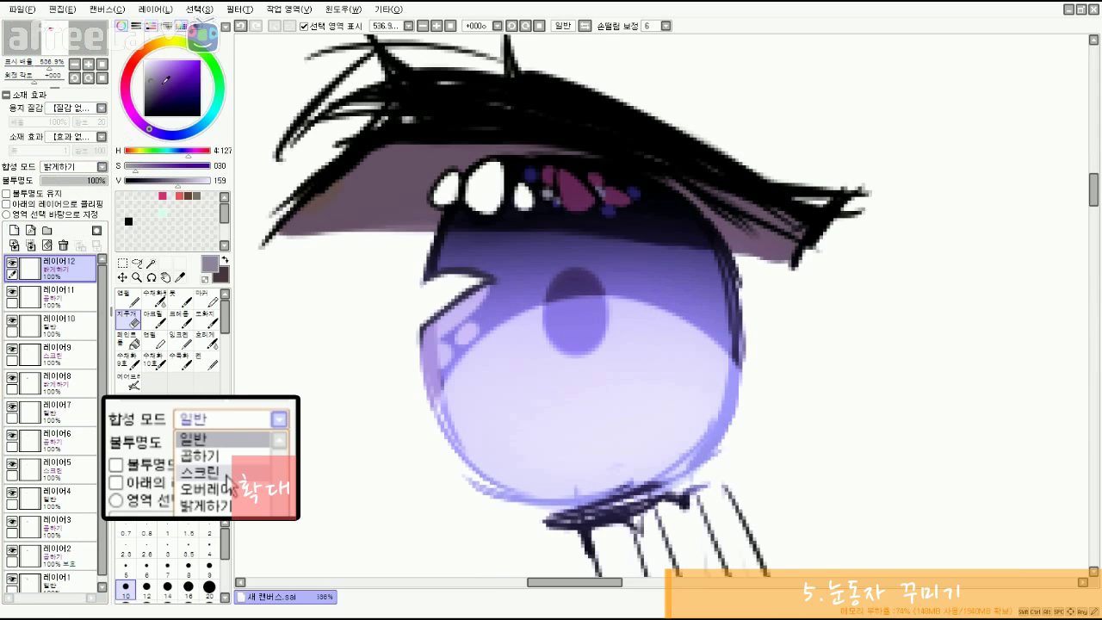
left_click(157, 100)
left_click(136, 59)
left_click(163, 90)
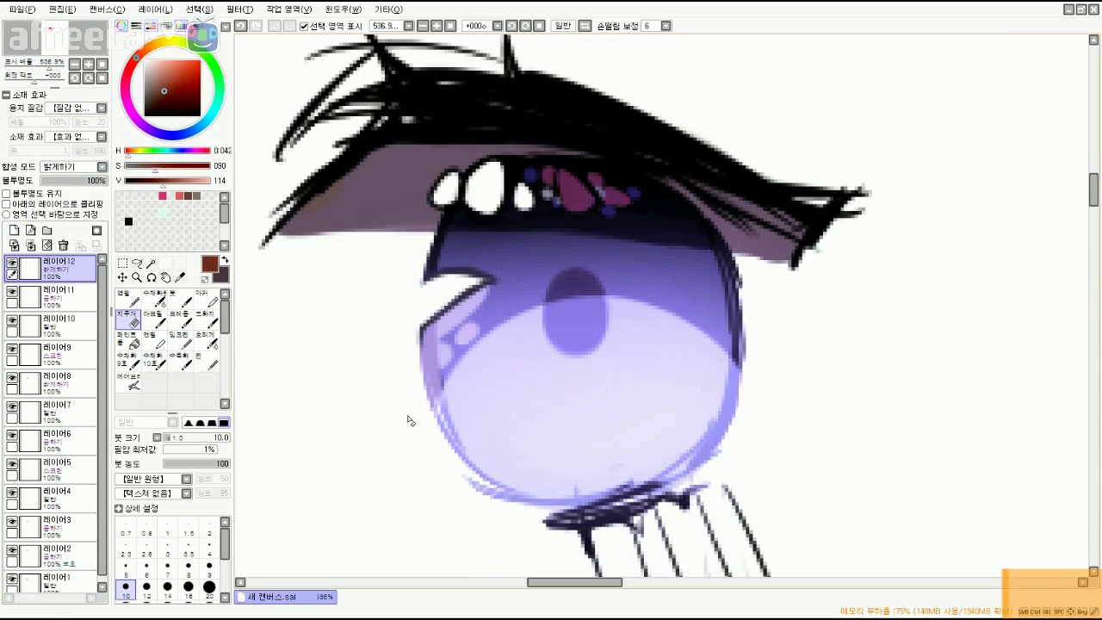
Brush a soft pink glow over the lower iris with the airbrush at size 100.
left_click(133, 382)
left_click_drag(388, 445, 395, 400)
mouse_move(492, 403)
left_mouse_down()
mouse_move(672, 400)
mouse_move(514, 418)
mouse_move(621, 390)
mouse_move(450, 432)
mouse_move(490, 389)
mouse_move(602, 352)
mouse_move(687, 361)
mouse_move(567, 364)
mouse_move(716, 367)
mouse_move(649, 328)
mouse_move(707, 369)
left_mouse_up()
mouse_move(50, 64)
left_mouse_down()
mouse_move(22, 70)
mouse_move(42, 71)
left_mouse_up()
left_click_drag(464, 332, 466, 274)
mouse_move(596, 227)
left_mouse_down()
mouse_move(594, 257)
mouse_move(661, 285)
mouse_move(731, 230)
left_mouse_up()
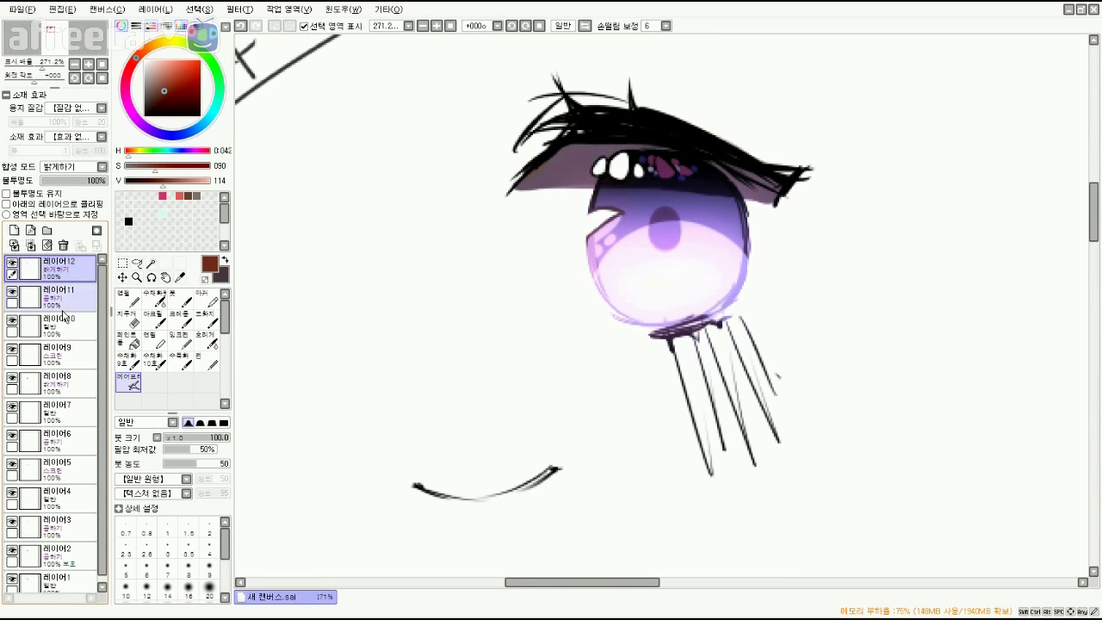
Add a new layer above 레이어12 in 곱하기 mode and sample a dark violet (S 55, V 110) from the iris.
left_click(14, 231)
left_click(69, 168)
left_click(72, 187)
left_click_drag(155, 92, 151, 84)
left_click(635, 191, "alt")
Try to paint a curved line beside the pupil with the airbrush at size 12.
key("bracketleft")
key("bracketleft")
key("bracketleft")
key("bracketleft")
key("bracketleft")
key("bracketleft")
key("bracketleft")
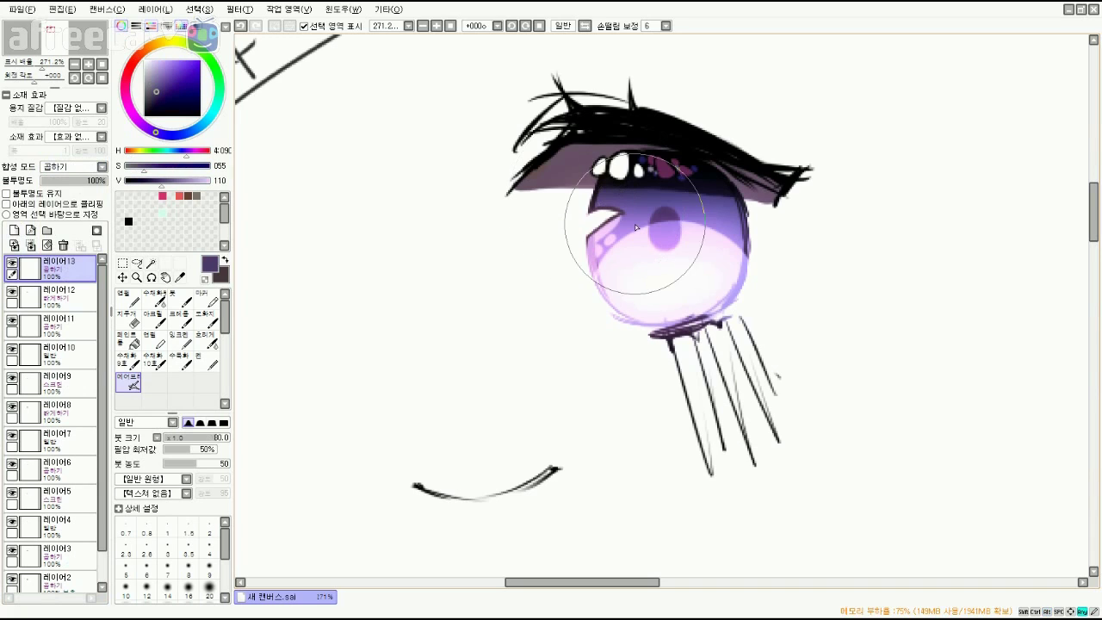
key("bracketleft")
key("bracketleft")
key("bracketleft")
key("bracketleft")
key("bracketleft")
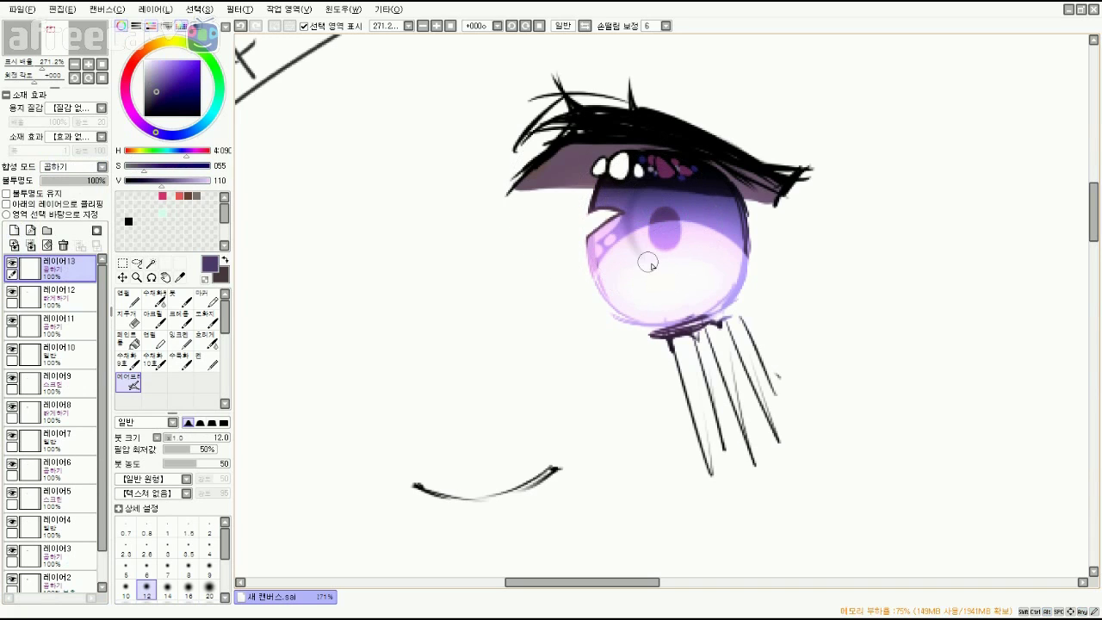
mouse_move(626, 234)
left_mouse_down()
mouse_move(650, 270)
mouse_move(628, 250)
left_mouse_up()
key("ctrl+z")
key("ctrl+z")
Draw a dark tapered arc around the pupil's left side with the pencil at size 7, redrawing unsatisfactory attempts.
key("n")
left_click_drag(636, 189, 652, 270)
key("ctrl+z")
key("ctrl+z")
left_click_drag(635, 191, 651, 265)
key("ctrl+z")
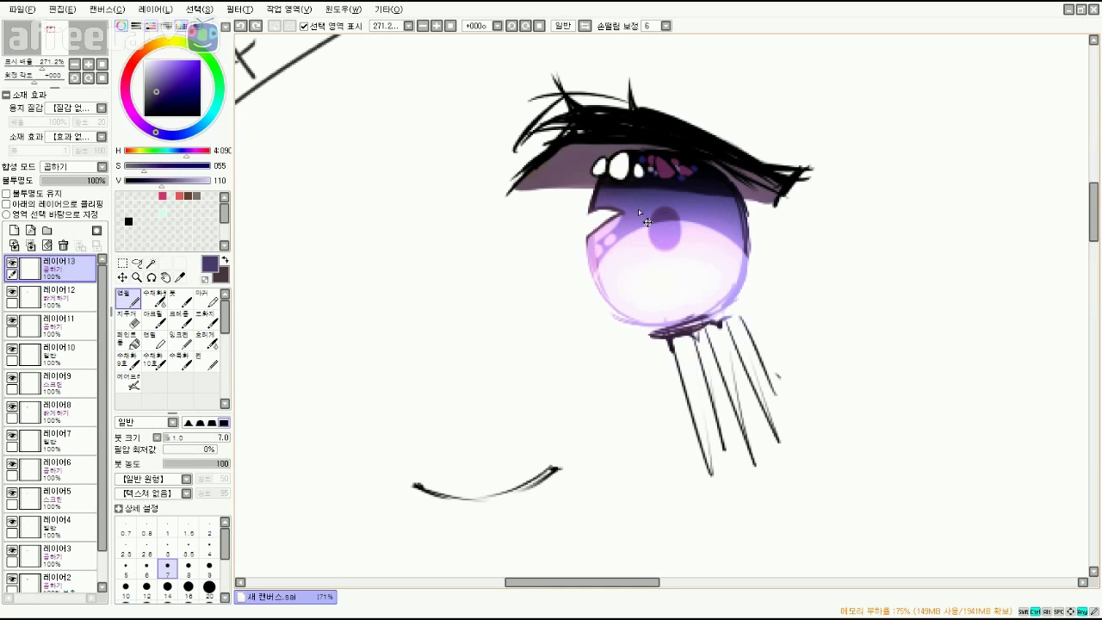
left_click_drag(634, 190, 657, 269)
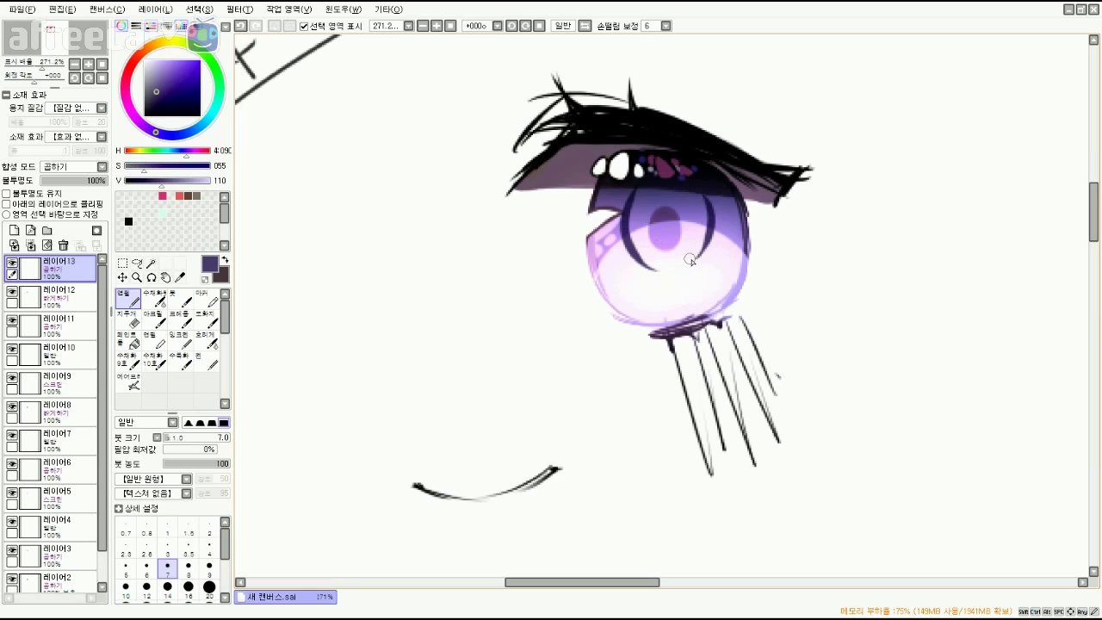
Redraw the arc on the pupil's right side and outline the pupil's upper edge in dark violet.
key("ctrl+z")
key("ctrl+z")
left_click_drag(697, 263, 711, 209)
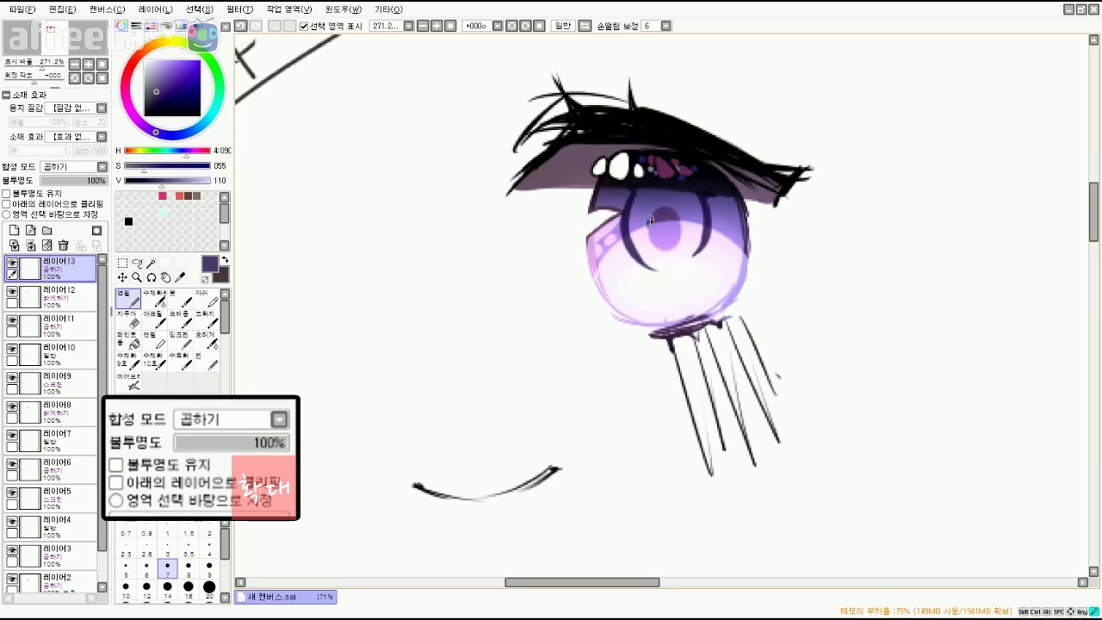
key("space")
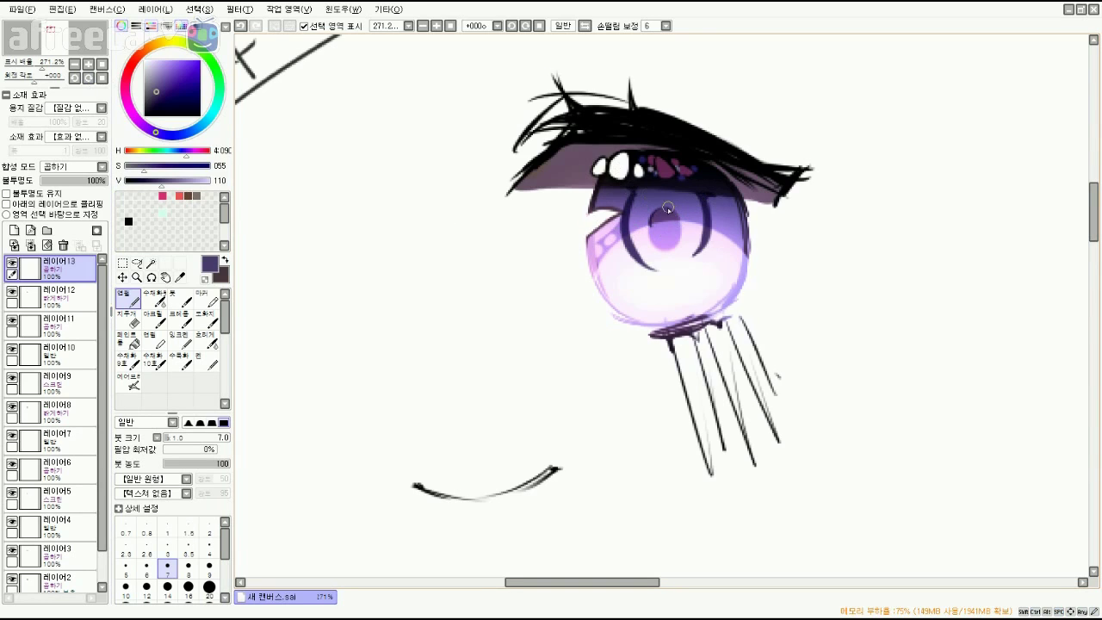
left_click_drag(667, 207, 651, 207)
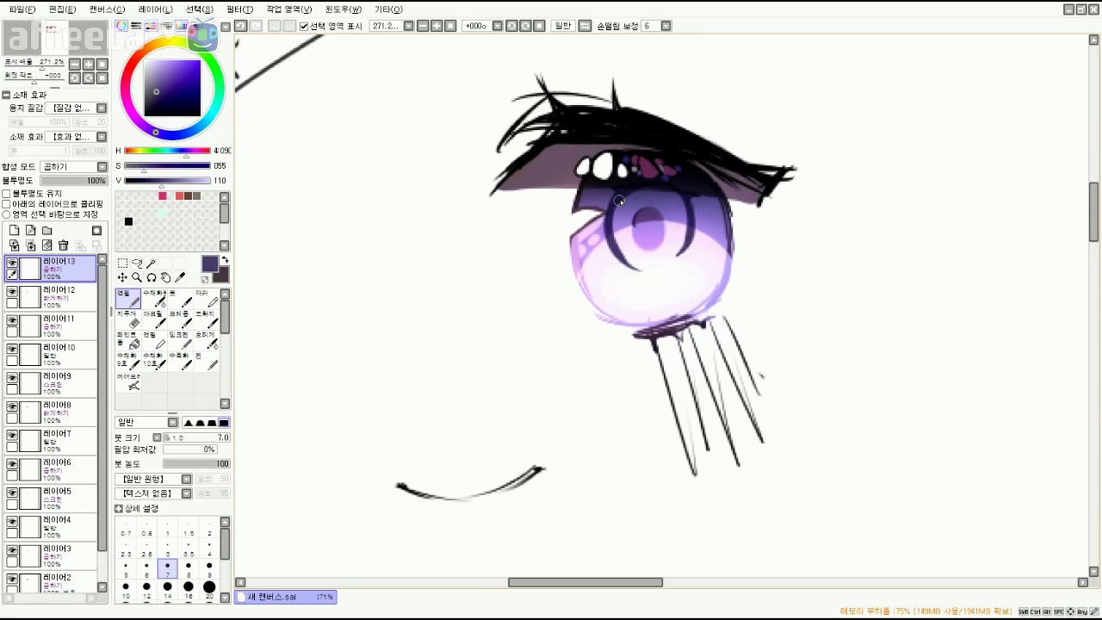
Undo the latest strokes around the pupil and lower 레이어13's opacity to 49%.
key("ctrl+z")
left_click_drag(621, 227, 665, 205)
key("ctrl+z")
left_click_drag(97, 185, 74, 186)
mouse_move(43, 66)
left_mouse_down()
mouse_move(27, 69)
mouse_move(49, 71)
left_mouse_up()
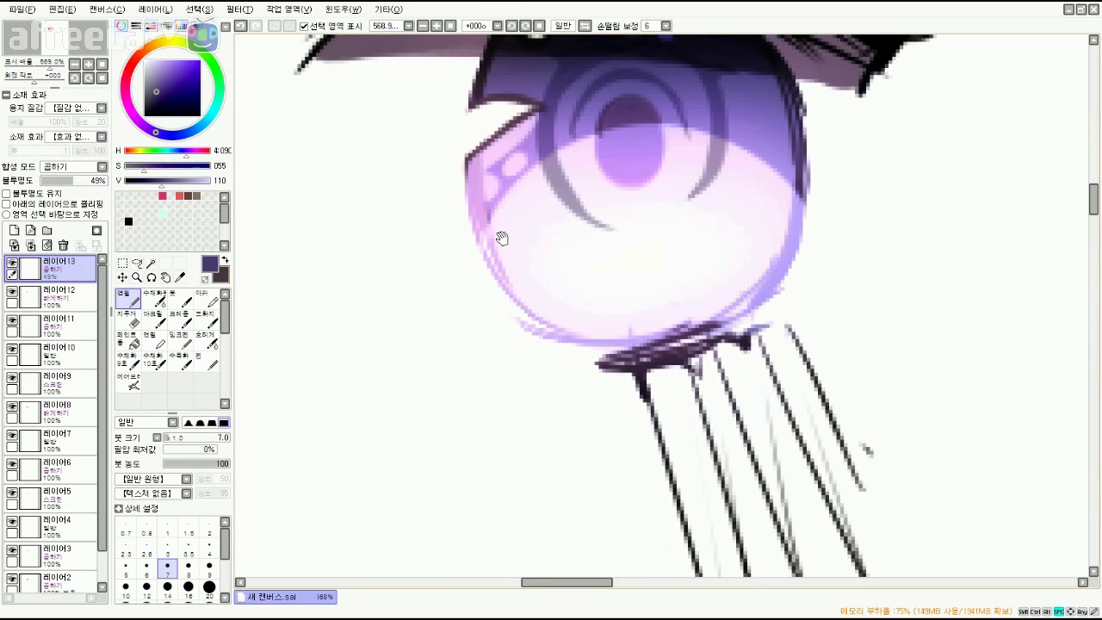
Trim the ends of the dark arcs around the pupil with the eraser at size 10.
left_click_drag(502, 237, 491, 307)
key("e")
left_click_drag(575, 236, 598, 281)
left_click_drag(524, 252, 600, 314)
left_click_drag(687, 325, 652, 350)
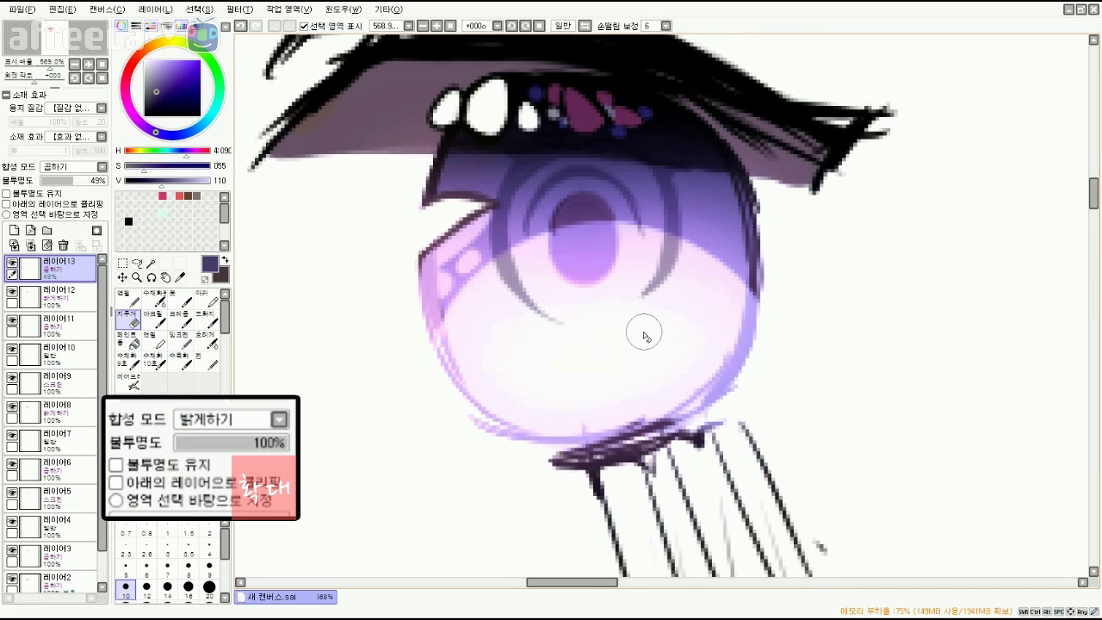
left_click_drag(689, 288, 651, 241)
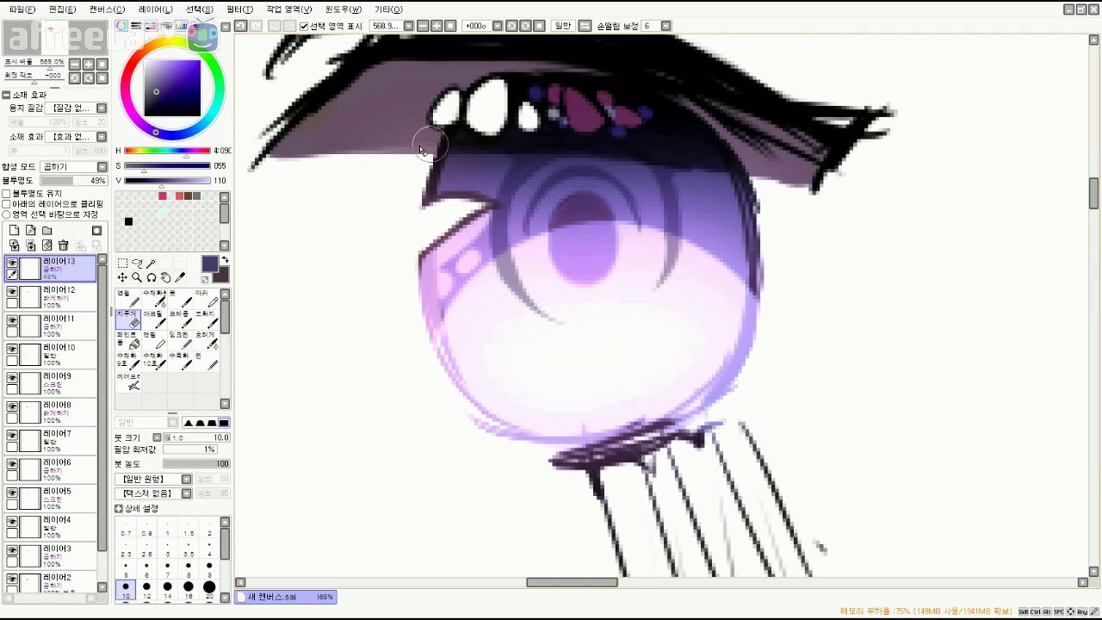
left_click_drag(50, 68, 46, 69)
key("n")
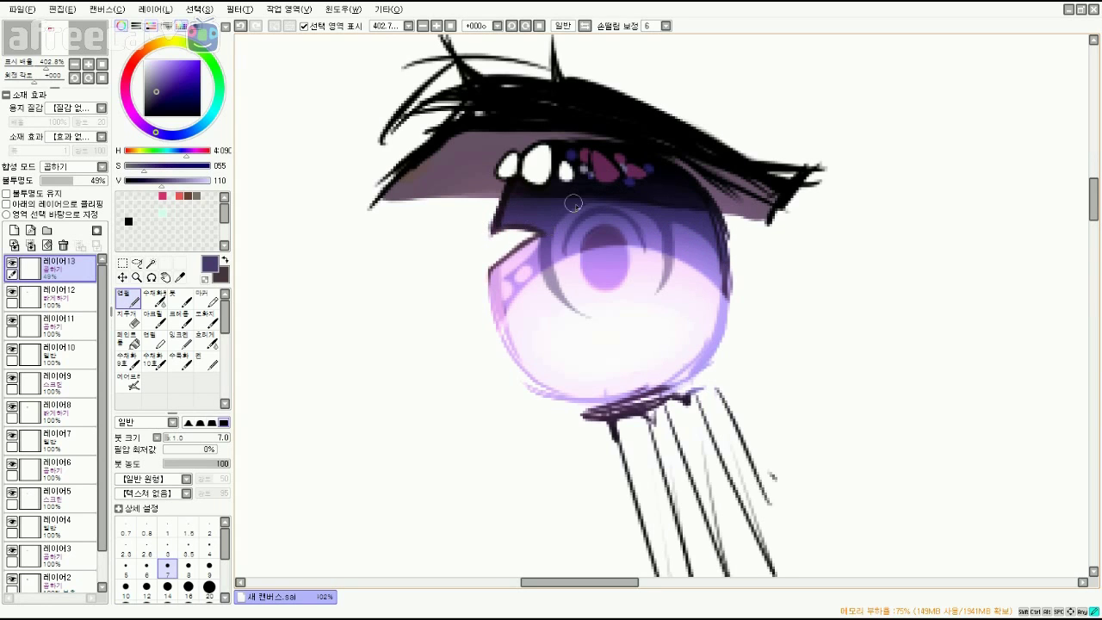
Add a layer above 레이어13 in 오버레이 mode and pick a reddish brown (S 78, V 147) for the airbrush.
mouse_move(46, 68)
left_mouse_down()
mouse_move(26, 72)
mouse_move(41, 72)
left_mouse_up()
left_click(14, 232)
left_click(71, 167)
left_click(60, 208)
left_click(143, 67)
left_click(160, 84)
left_click(131, 381)
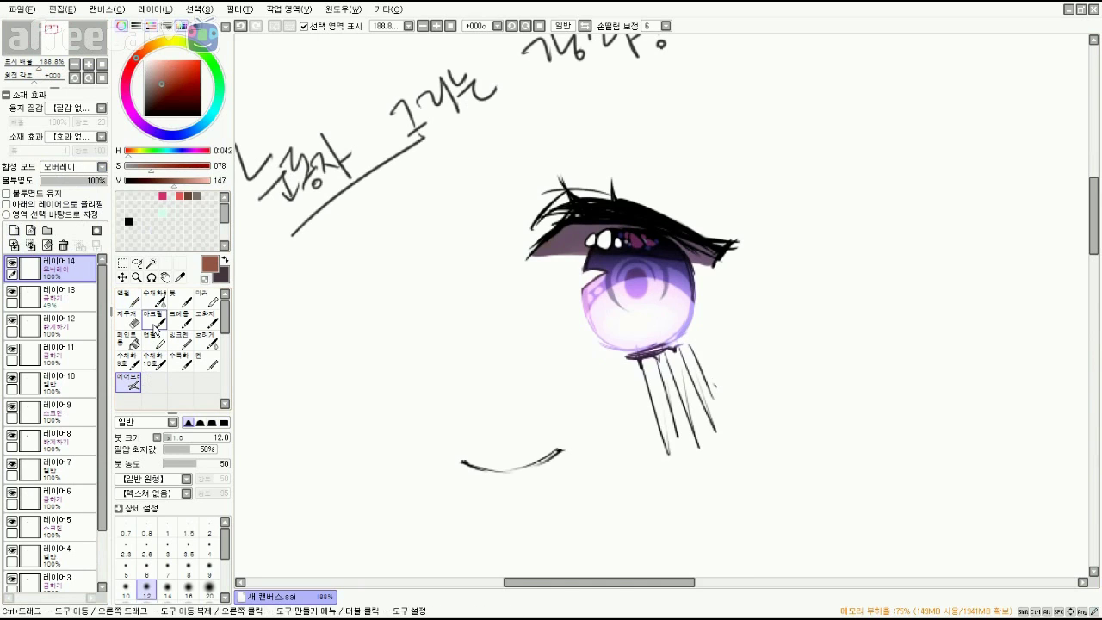
Brush a soft reddish-brown glow over the iris with the airbrush at size 160.
key("bracketright")
key("bracketright")
key("bracketright")
key("bracketright")
key("bracketright")
key("bracketright")
key("bracketright")
key("bracketright")
key("bracketright")
key("bracketright")
key("bracketright")
key("bracketright")
key("bracketright")
key("bracketright")
mouse_move(597, 310)
left_mouse_down()
mouse_move(565, 299)
mouse_move(613, 290)
left_mouse_up()
Undo a glow stroke, rework the glow with a darker red and a light orange (S 96, V 195), and check the layer's effect.
left_click(151, 107)
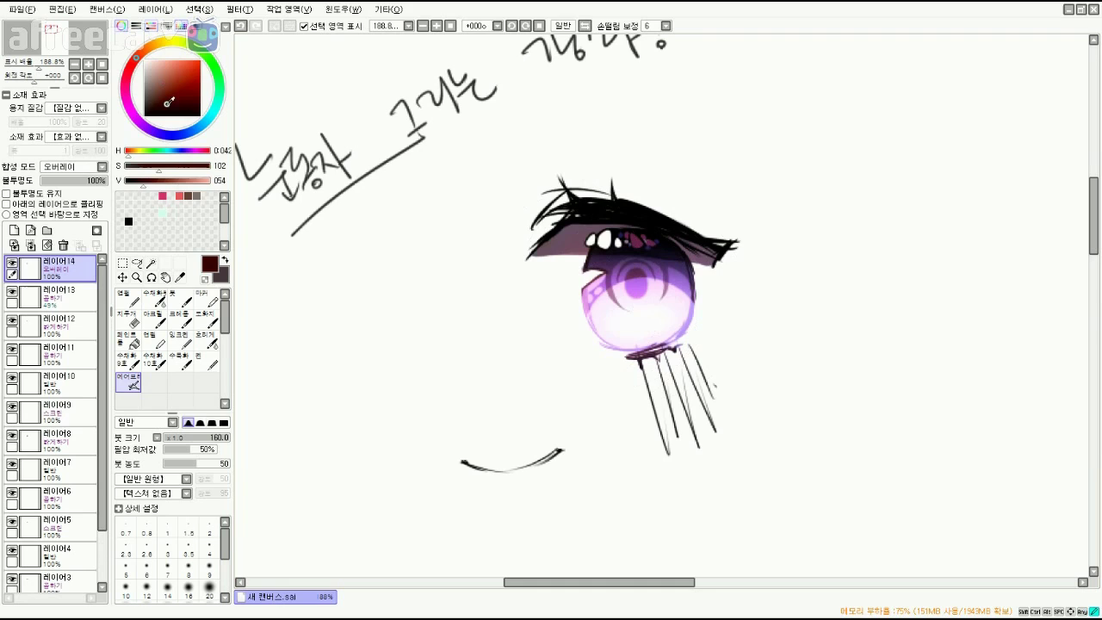
key("ctrl+z")
left_click_drag(652, 278, 595, 269)
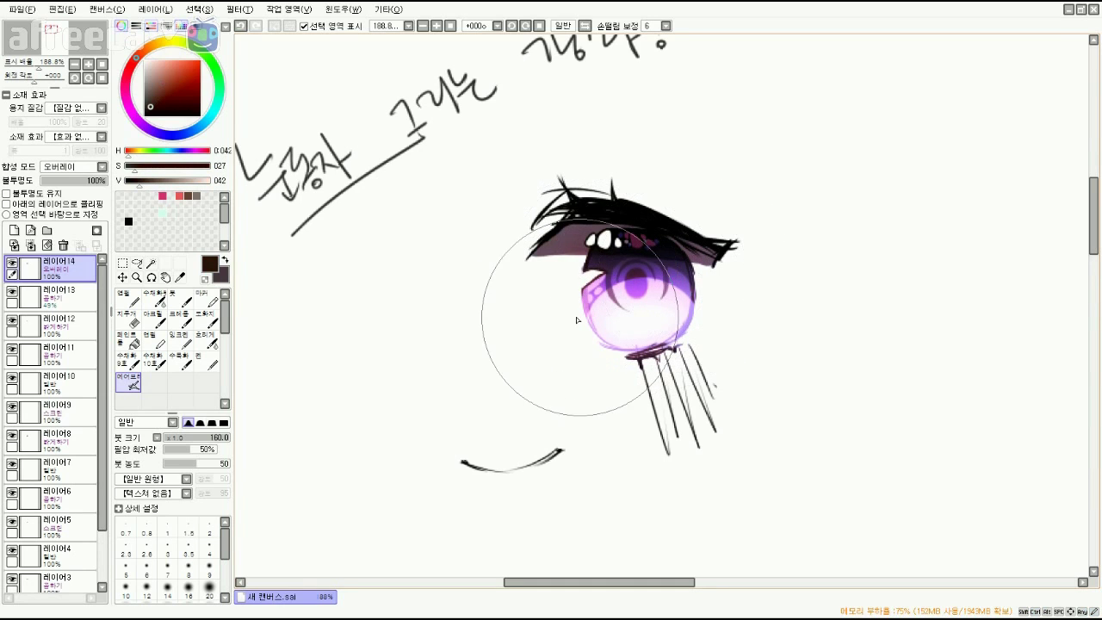
mouse_move(134, 62)
left_mouse_down()
mouse_move(147, 48)
mouse_move(165, 73)
left_mouse_up()
left_click_drag(607, 305, 652, 285)
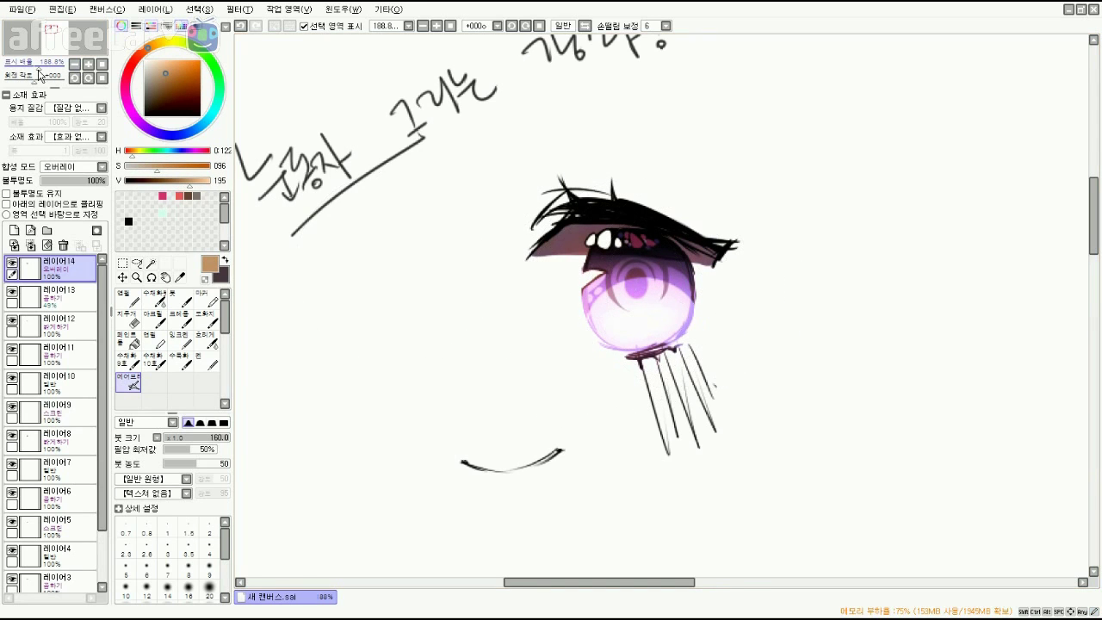
left_click_drag(38, 70, 35, 70)
left_click(12, 262)
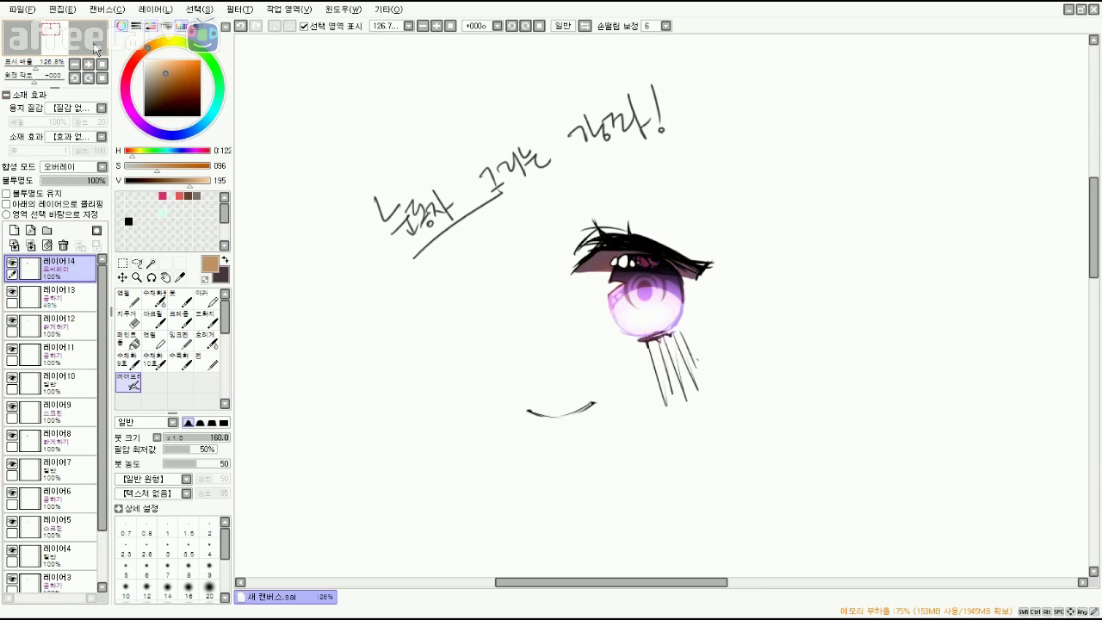
Add a layer above 레이어14 in 스크린 mode and pick a teal colour (S 117, V 126).
left_click_drag(36, 67, 50, 67)
left_click_drag(472, 276, 464, 399)
left_click(11, 231)
left_click(75, 166)
left_click(85, 197)
left_click_drag(182, 133, 217, 112)
left_click(160, 84)
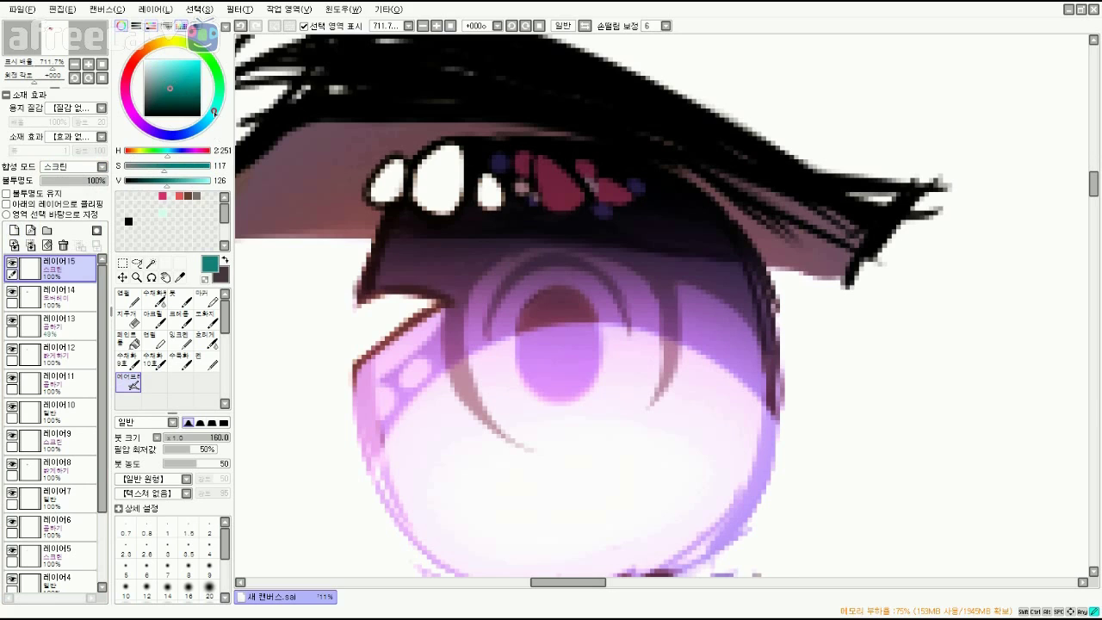
left_click_drag(216, 109, 217, 106)
Paint teal over the crimson reflections at the iris's upper right with the pencil at size 9, undoing the stray stroke.
left_click_drag(299, 297, 313, 339)
key("[")
key("[")
key("[")
key("[")
key("[")
mouse_move(590, 216)
left_mouse_down()
mouse_move(608, 241)
mouse_move(581, 207)
mouse_move(659, 239)
mouse_move(581, 229)
mouse_move(682, 248)
left_mouse_up()
left_click_drag(573, 231, 566, 201)
mouse_move(43, 67)
left_mouse_down()
mouse_move(23, 73)
mouse_move(42, 72)
left_mouse_up()
key("space")
mouse_move(574, 279)
left_mouse_down()
mouse_move(599, 248)
mouse_move(580, 223)
left_mouse_up()
key("ctrl+z")
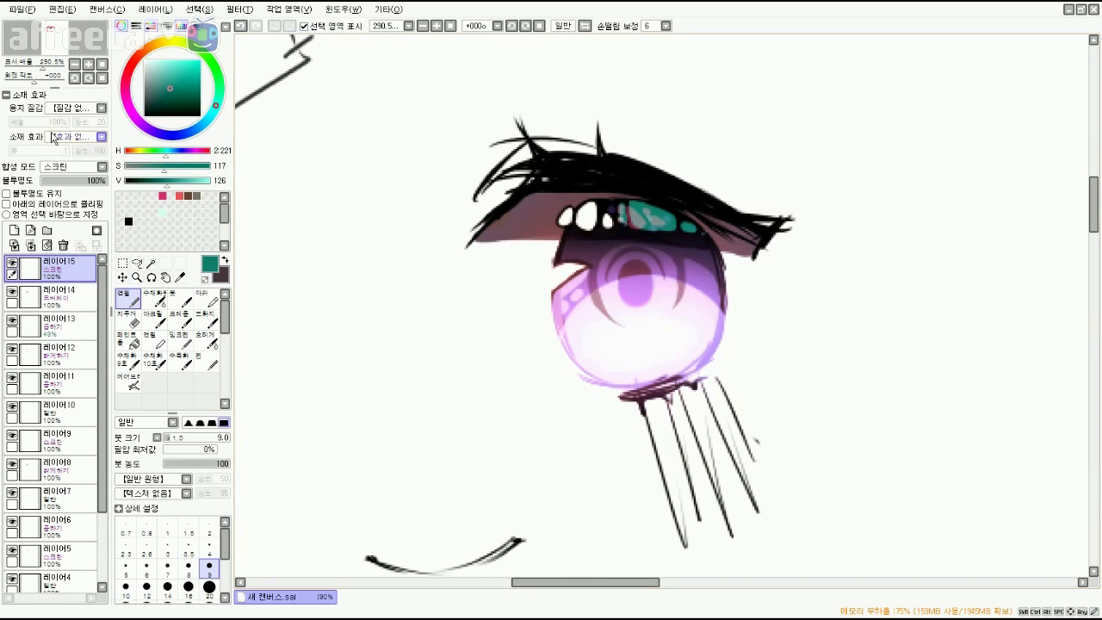
Add a normal layer above 레이어15 and sample near-black (S 1, V 6) from the dark area around the reflections.
mouse_move(41, 62)
left_mouse_down()
mouse_move(24, 62)
mouse_move(50, 65)
left_mouse_up()
left_click(612, 203, "alt")
left_click(13, 231)
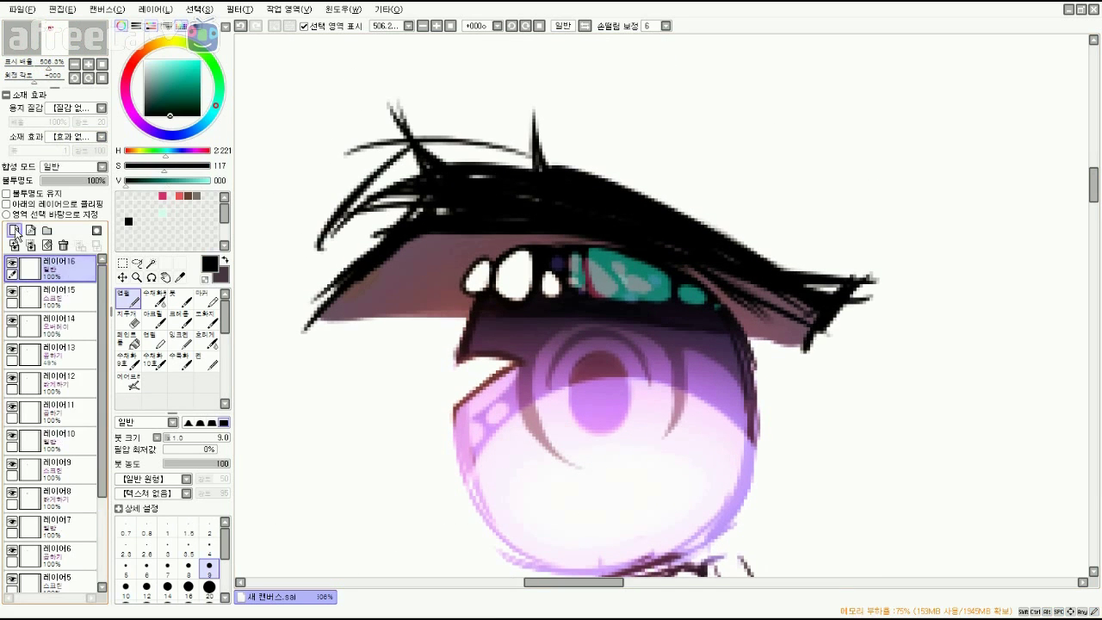
left_click(586, 249, "alt")
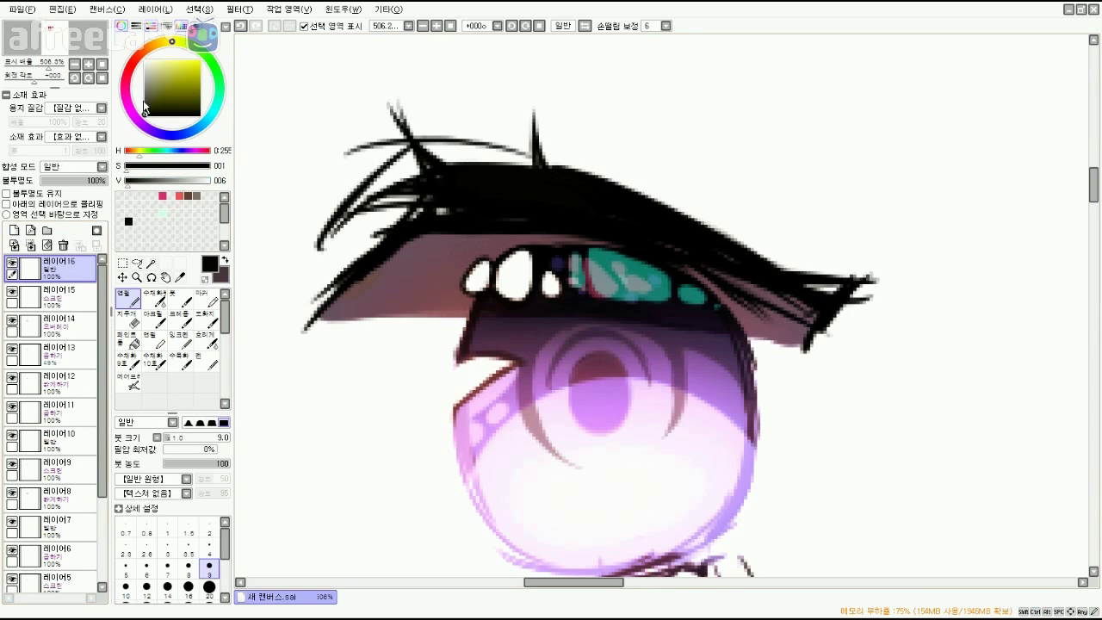
Select the line-art layer 레이어1, check its visibility, and turn on opacity preservation for it.
scroll(51, 516, "down", 3)
left_click(29, 578)
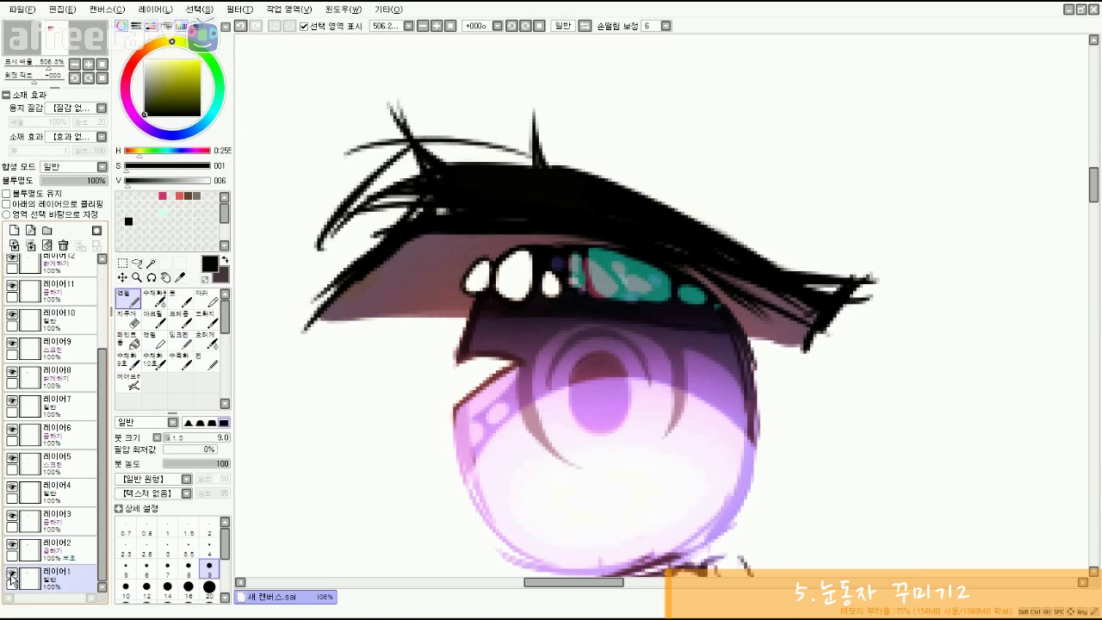
double_click(10, 577)
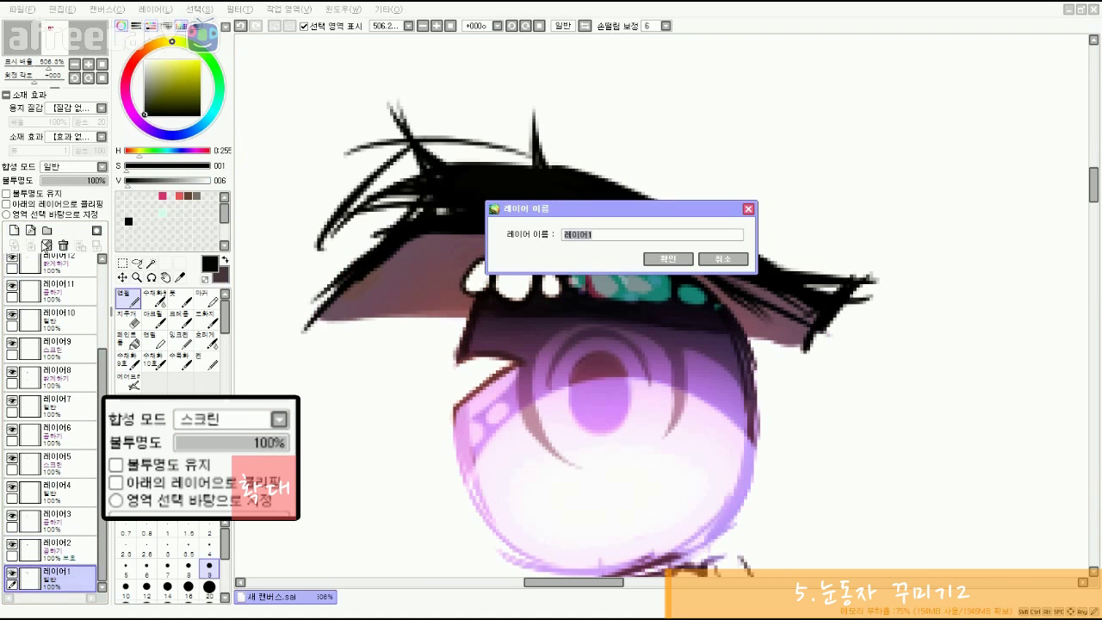
key("Escape")
left_click(37, 194)
Recolour the left upper lashes in reddish brown (S 123, V 192) and switch to the blending brush at size 25.
left_click(136, 59)
mouse_move(161, 65)
left_mouse_down()
mouse_move(170, 77)
mouse_move(140, 61)
mouse_move(169, 72)
left_mouse_up()
key("bracketright")
key("bracketright")
key("bracketright")
key("bracketright")
key("bracketright")
key("bracketright")
key("bracketright")
key("bracketright")
mouse_move(315, 248)
left_mouse_down()
mouse_move(367, 239)
mouse_move(350, 261)
mouse_move(411, 206)
mouse_move(398, 209)
mouse_move(399, 195)
mouse_move(470, 219)
mouse_move(497, 197)
mouse_move(428, 235)
mouse_move(563, 196)
mouse_move(438, 228)
mouse_move(481, 208)
mouse_move(443, 209)
left_mouse_up()
key("b")
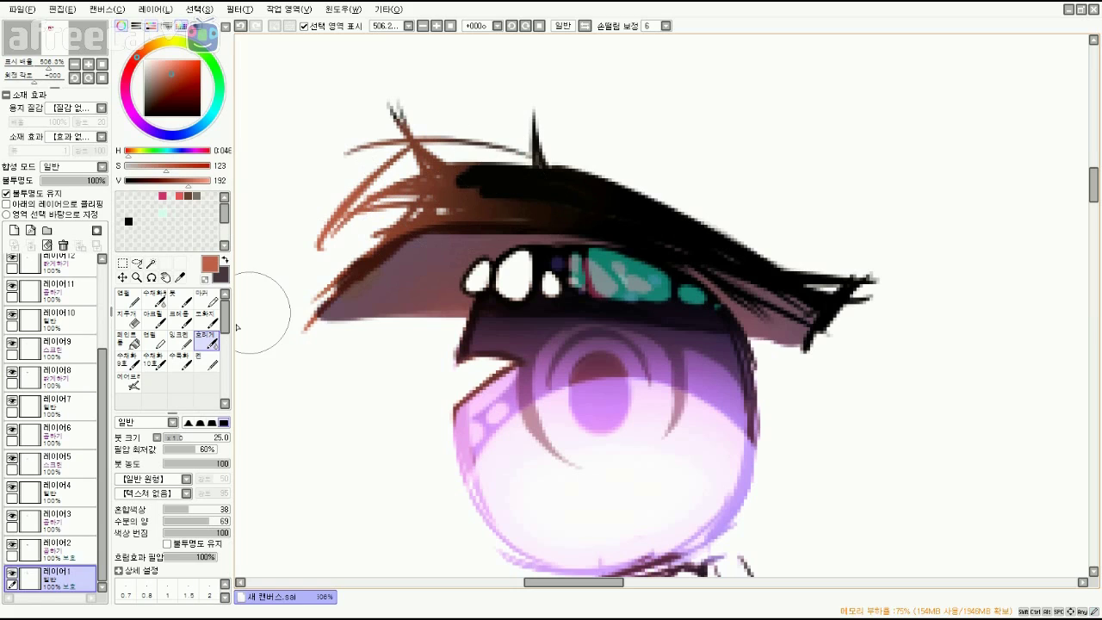
Move the line-art layer 레이어1 to the top of the layer stack.
left_click_drag(71, 572, 86, 289)
left_click_drag(103, 368, 104, 288)
left_click_drag(79, 412, 84, 264)
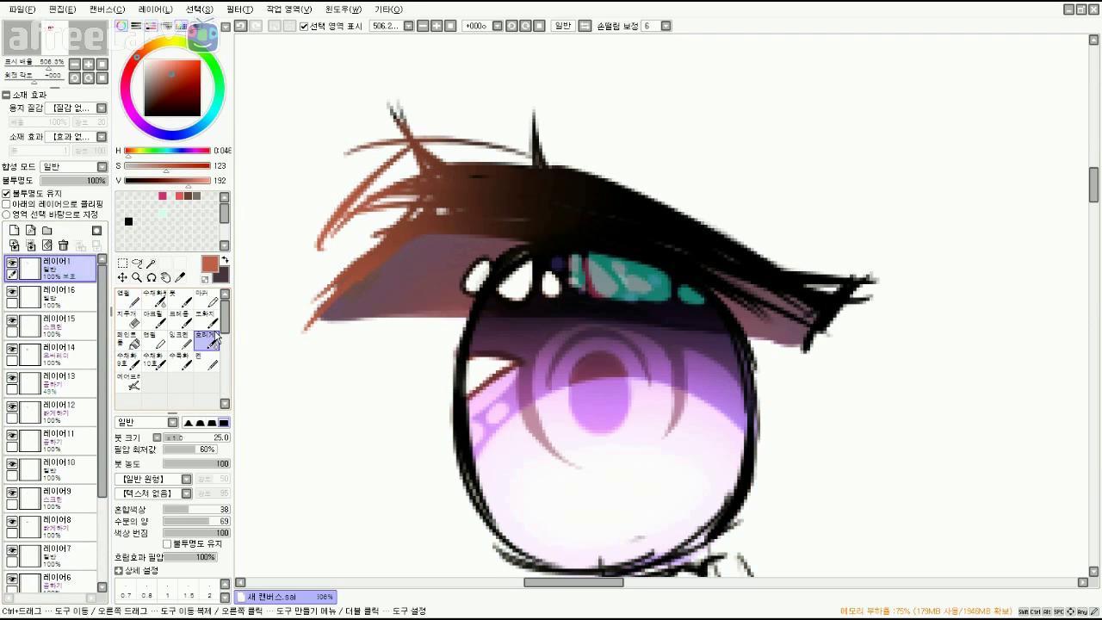
Recolour the iris's lower outline in sampled light purple (S 107, V 238) with the pencil at size 35.
left_click_drag(47, 69, 41, 69)
mouse_move(388, 405)
left_mouse_down()
mouse_move(369, 369)
mouse_move(270, 319)
left_mouse_up()
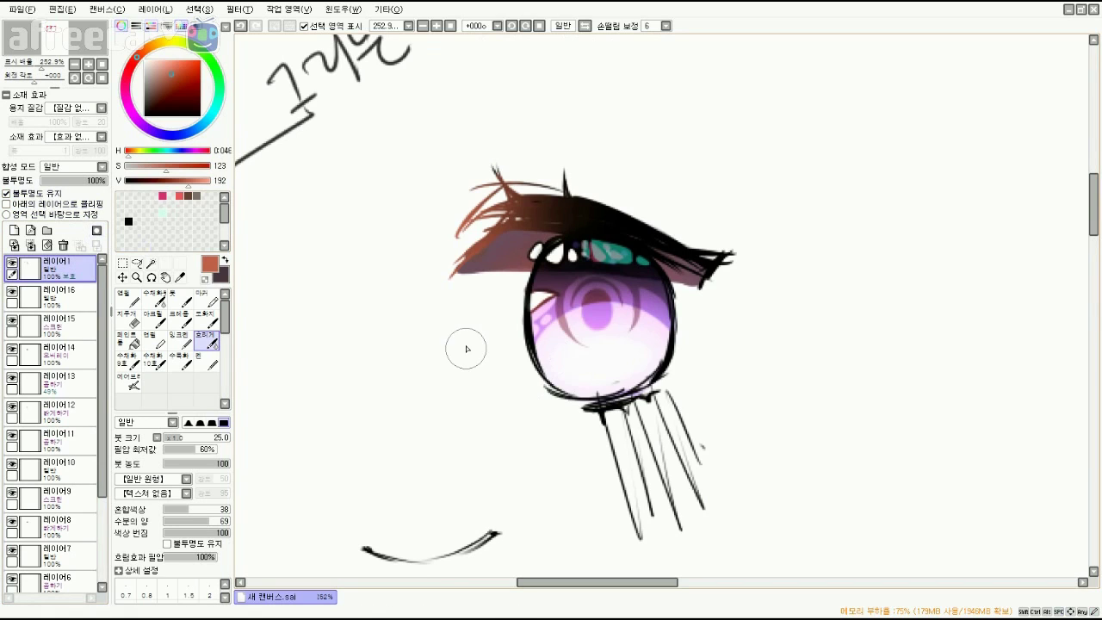
left_click(555, 318, "alt")
key("n")
mouse_move(536, 363)
left_mouse_down()
mouse_move(568, 376)
mouse_move(655, 344)
left_mouse_up()
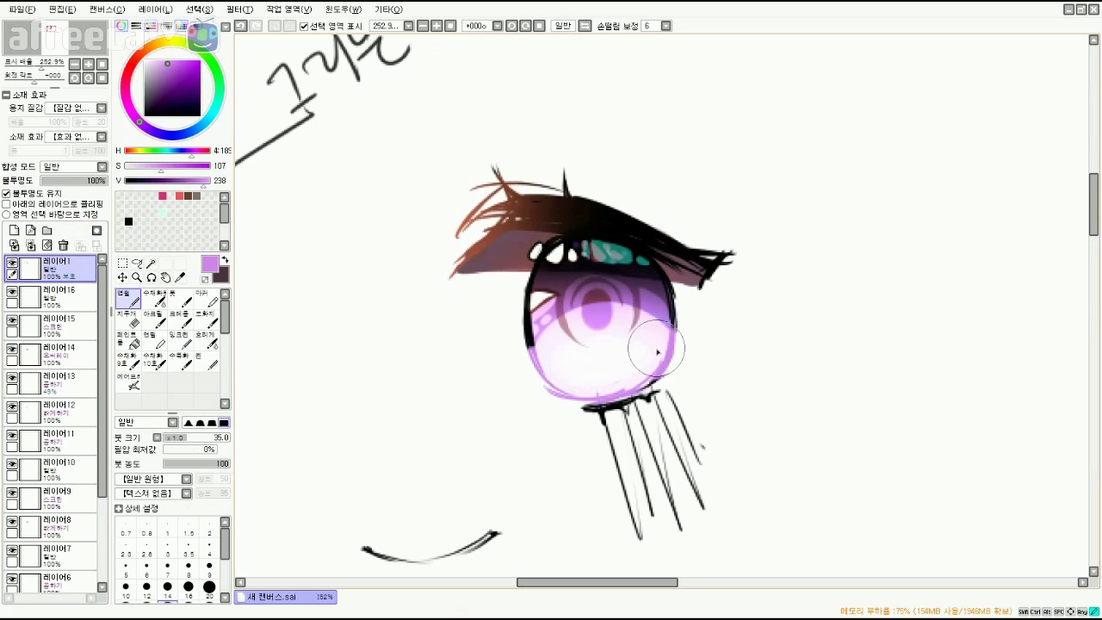
Try recolouring the iris's side outlines with sampled dark plum and light purple tones.
left_click(532, 295, "alt")
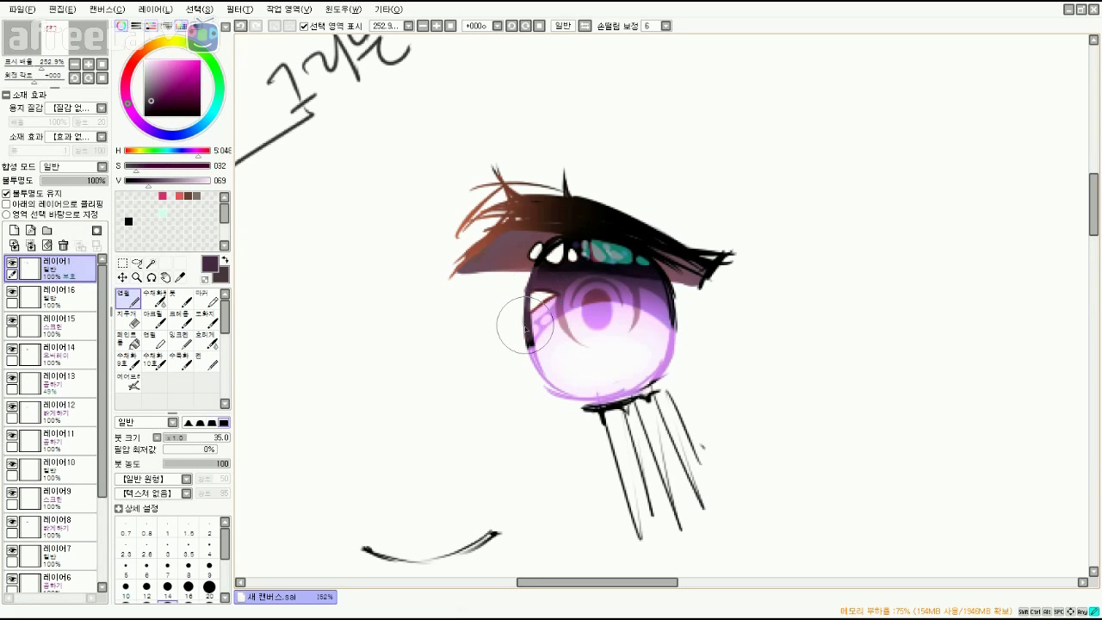
left_click(509, 303, "alt")
left_click(534, 282, "alt")
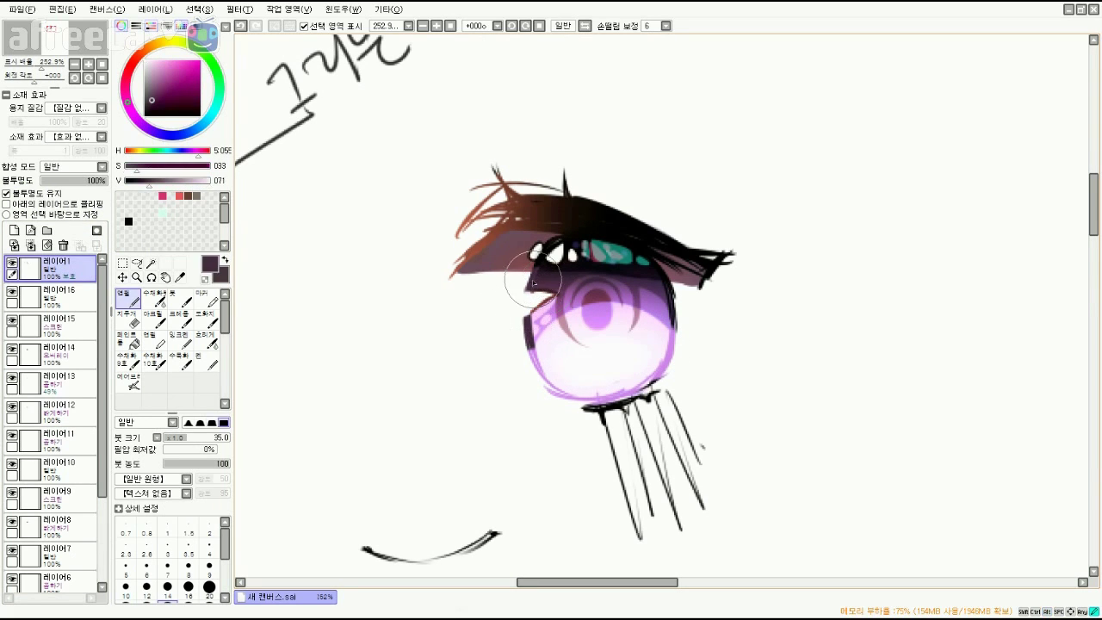
left_click(534, 351, "alt")
left_click_drag(533, 353, 528, 332)
key("c")
left_click_drag(664, 334, 670, 323)
Repaint the iris's upper side outlines in sampled black and erase the outline across the left notch at size 10.
left_click(637, 249, "alt")
key("n")
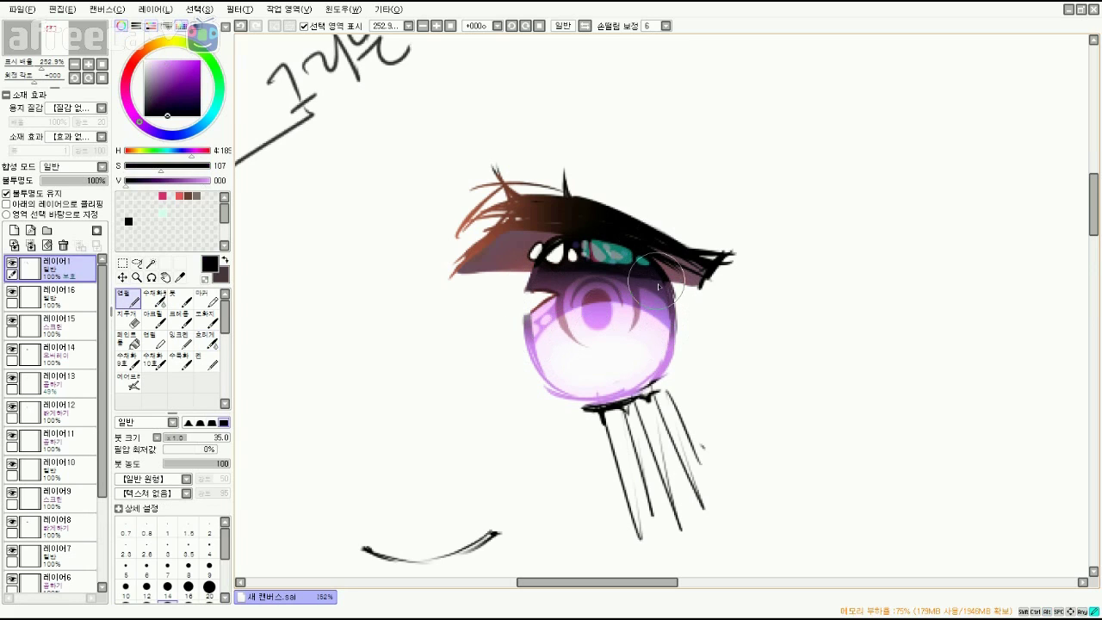
left_click_drag(529, 278, 535, 362)
key("v")
key("e")
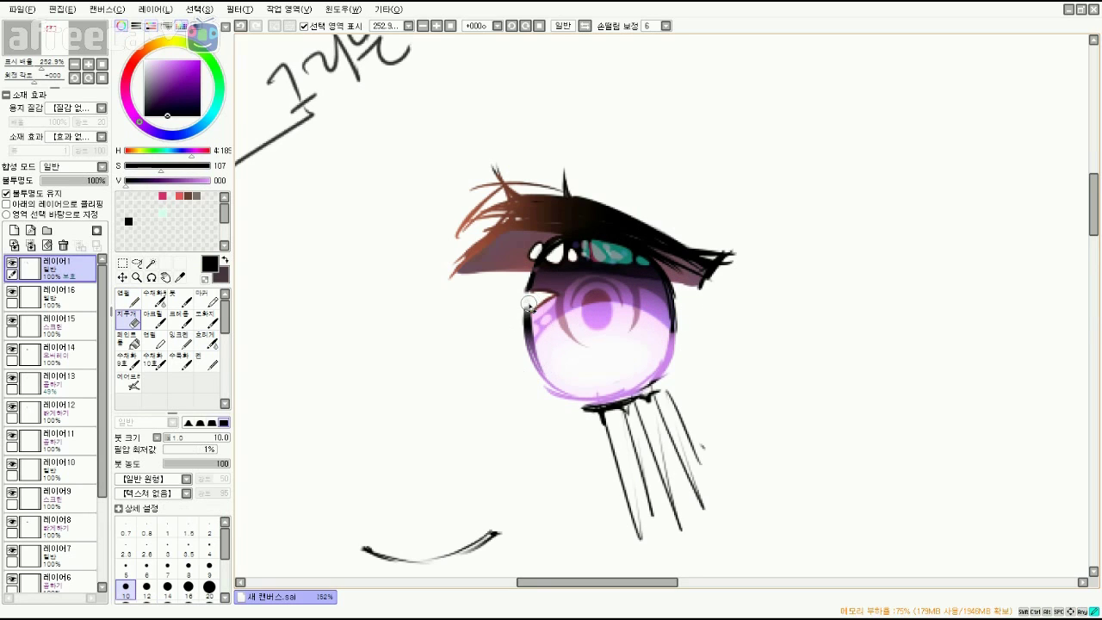
mouse_move(40, 66)
left_mouse_down()
mouse_move(25, 67)
mouse_move(36, 67)
left_mouse_up()
left_click_drag(39, 71, 43, 68)
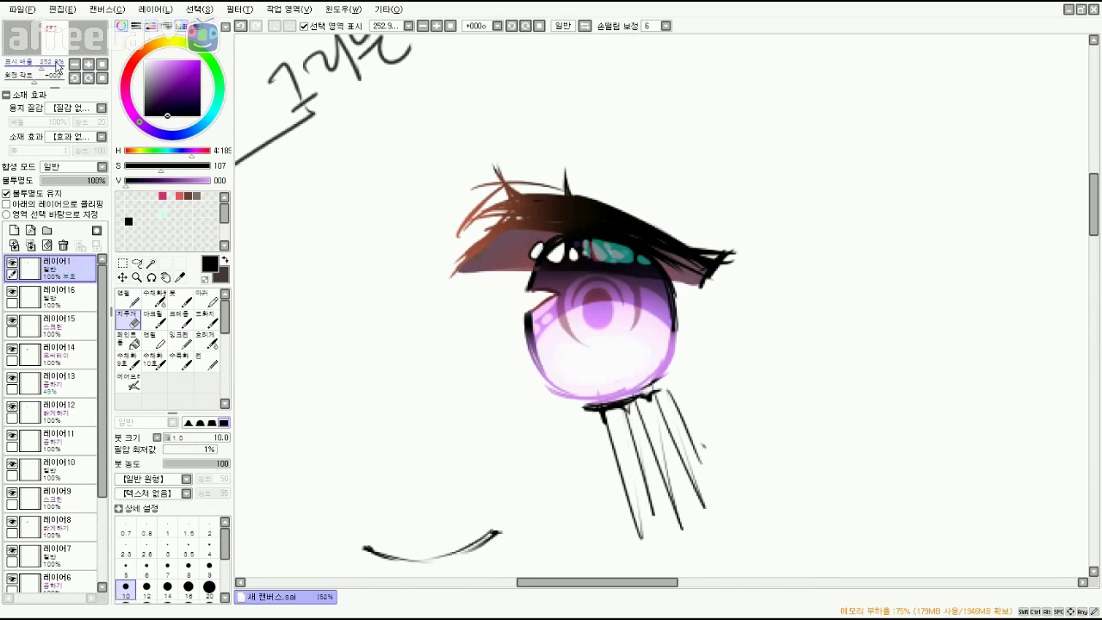
Tint the outer tips of the upper lashes in light beige (S 60, V 228) and blend them at size 25.
left_click(134, 301)
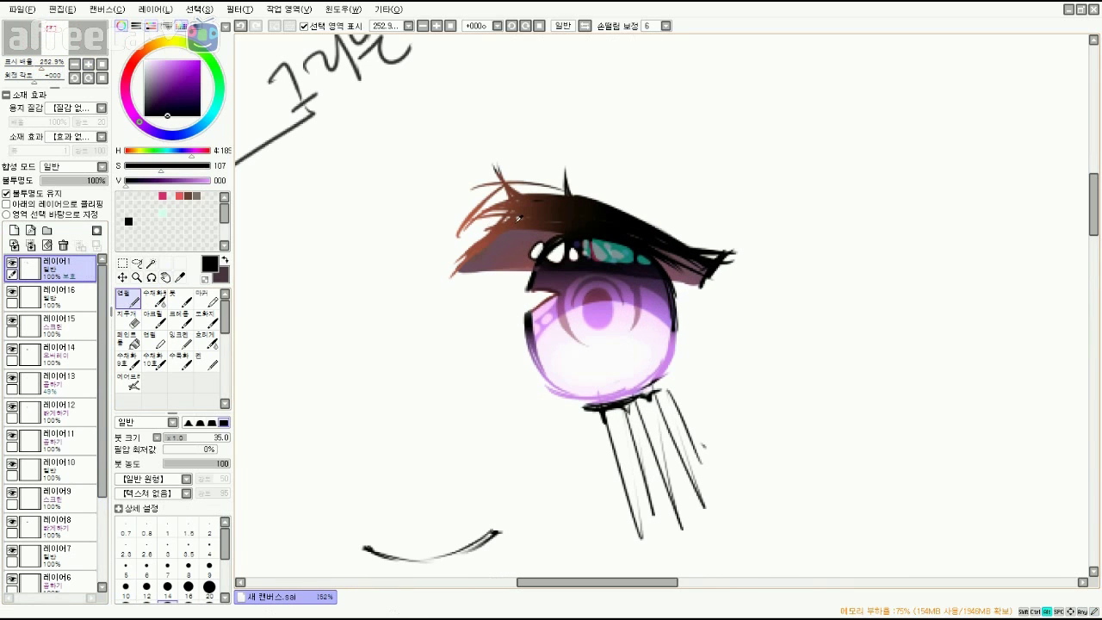
left_click(154, 46)
left_click_drag(167, 74, 157, 66)
mouse_move(463, 255)
left_mouse_down()
mouse_move(502, 230)
mouse_move(506, 214)
mouse_move(444, 283)
mouse_move(464, 253)
left_mouse_up()
key("b")
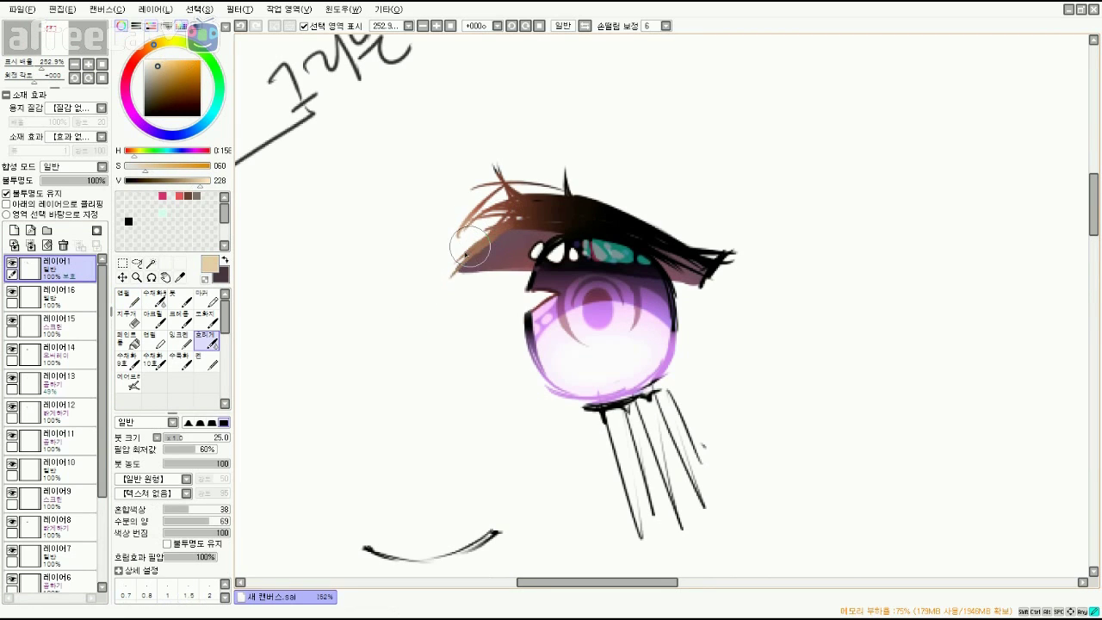
mouse_move(737, 295)
left_mouse_down()
mouse_move(706, 261)
mouse_move(735, 252)
mouse_move(716, 299)
mouse_move(724, 244)
mouse_move(705, 292)
mouse_move(672, 258)
left_mouse_up()
Recolour the right corner of the upper lashes in reddish brown (S 126, V 177) and blend it.
left_click_drag(155, 52, 138, 57)
left_click(176, 75)
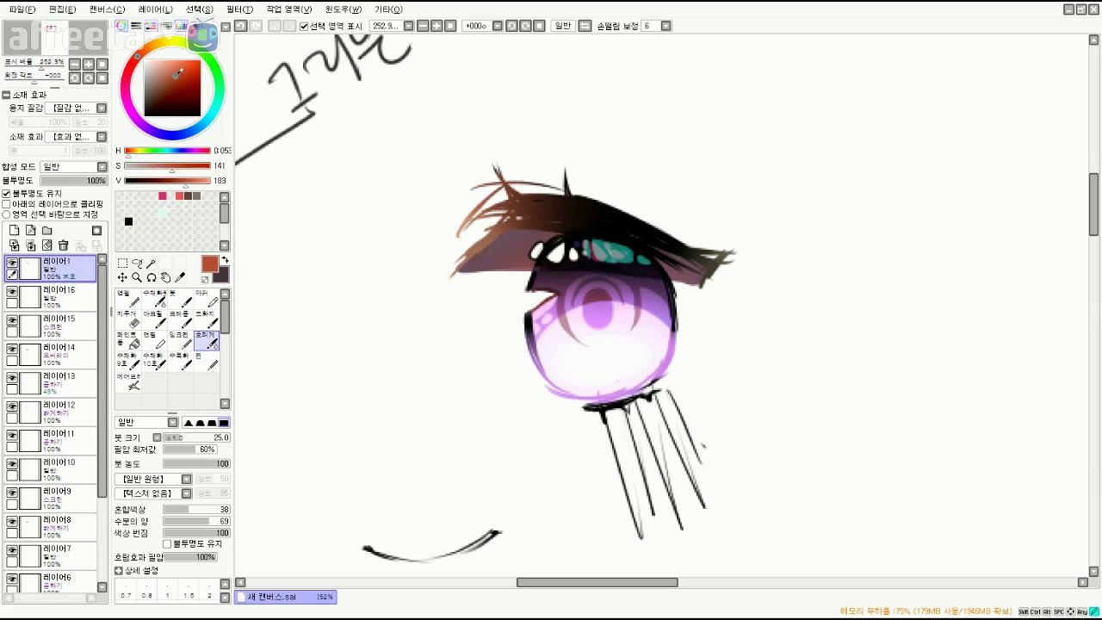
key("n")
mouse_move(656, 229)
left_mouse_down()
mouse_move(723, 268)
mouse_move(642, 225)
mouse_move(710, 264)
left_mouse_up()
key("n")
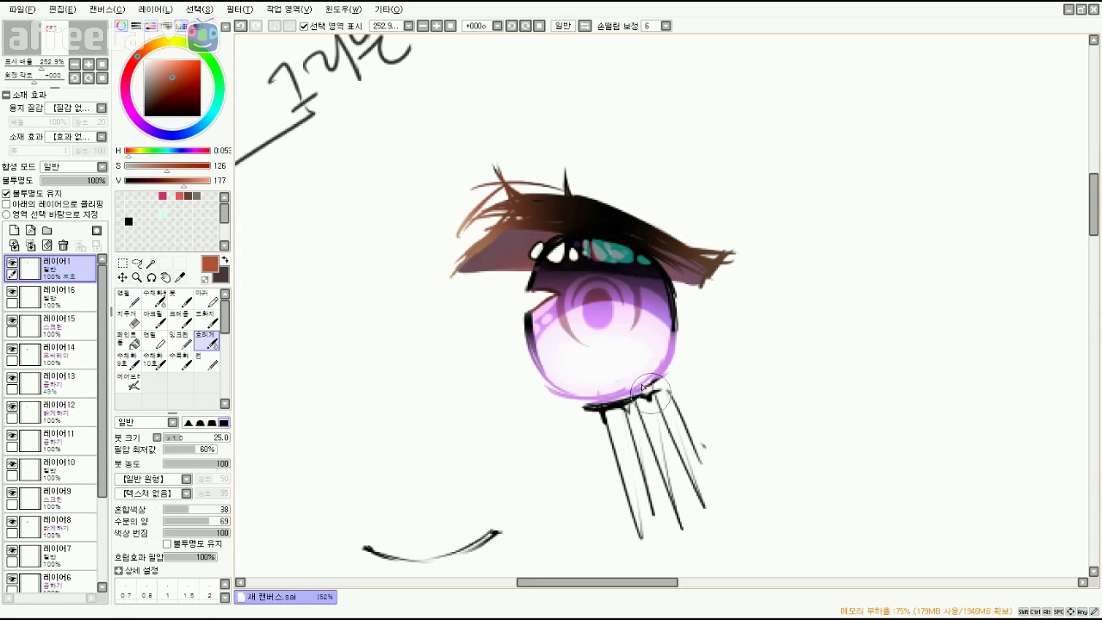
Recolour the lower lashes in muted crimson (S 81, V 141) and undo the stray stroke on the upper lashes.
left_click(125, 82)
left_click_drag(182, 76, 173, 78)
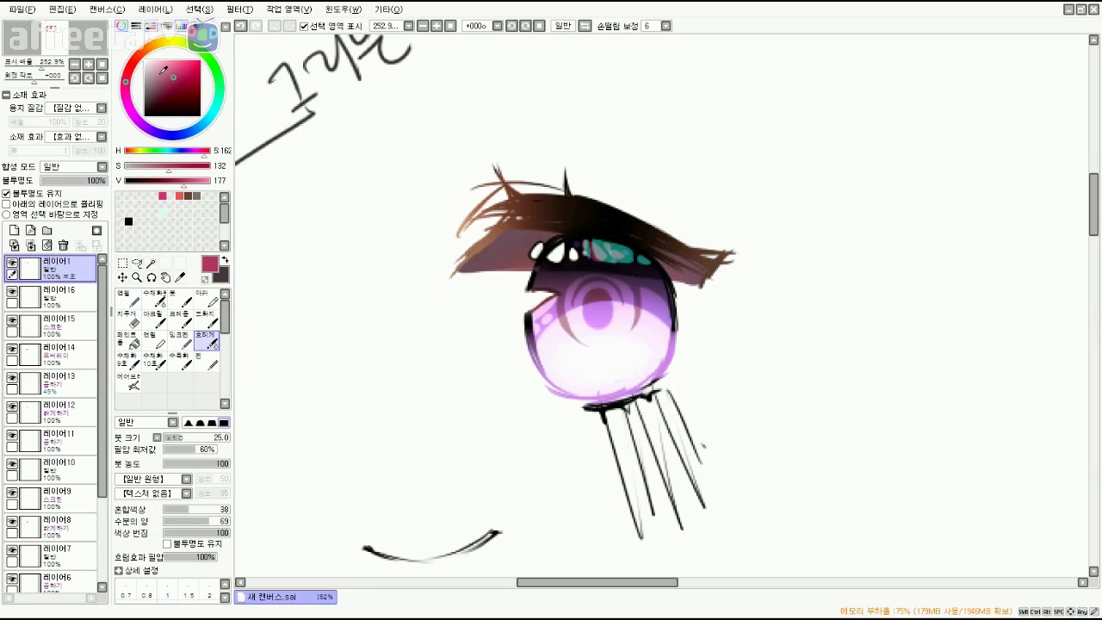
key("n")
left_click(161, 84)
mouse_move(594, 405)
left_mouse_down()
mouse_move(575, 425)
mouse_move(635, 427)
mouse_move(592, 427)
mouse_move(617, 433)
mouse_move(581, 481)
mouse_move(713, 447)
mouse_move(661, 528)
left_mouse_up()
mouse_move(628, 230)
left_mouse_down()
mouse_move(664, 253)
mouse_move(697, 271)
mouse_move(650, 254)
mouse_move(733, 295)
left_mouse_up()
key("ctrl+z")
key("b")
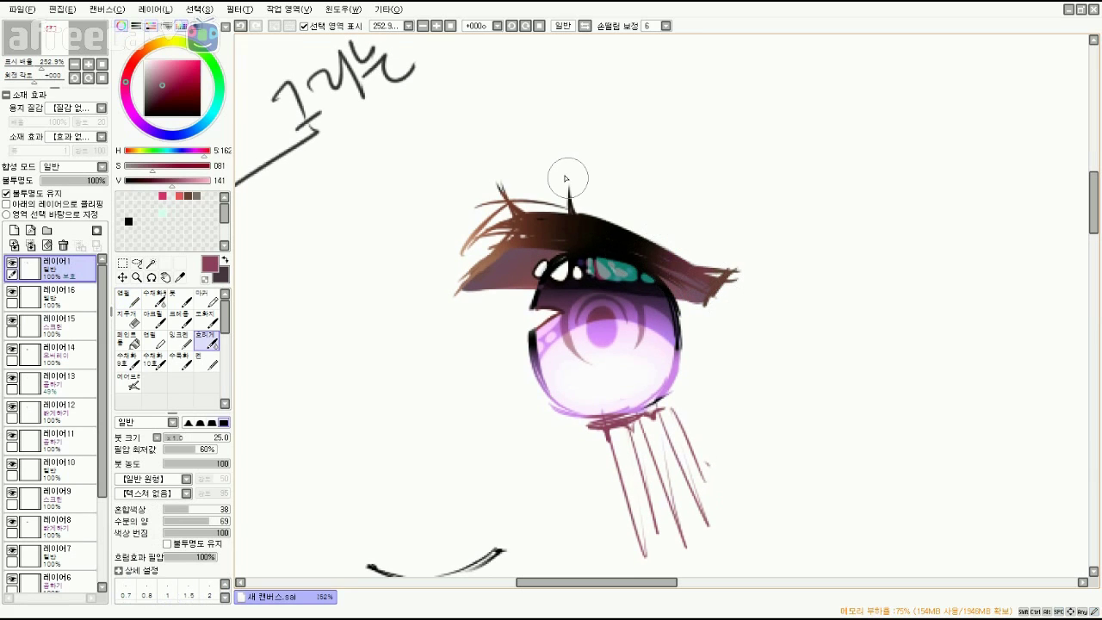
Add a normal layer above 레이어1, sample near-black (S 4, V 7), and set the pencil to size 12.
left_click_drag(24, 68, 50, 70)
left_click_drag(560, 427, 766, 465)
left_click(14, 230)
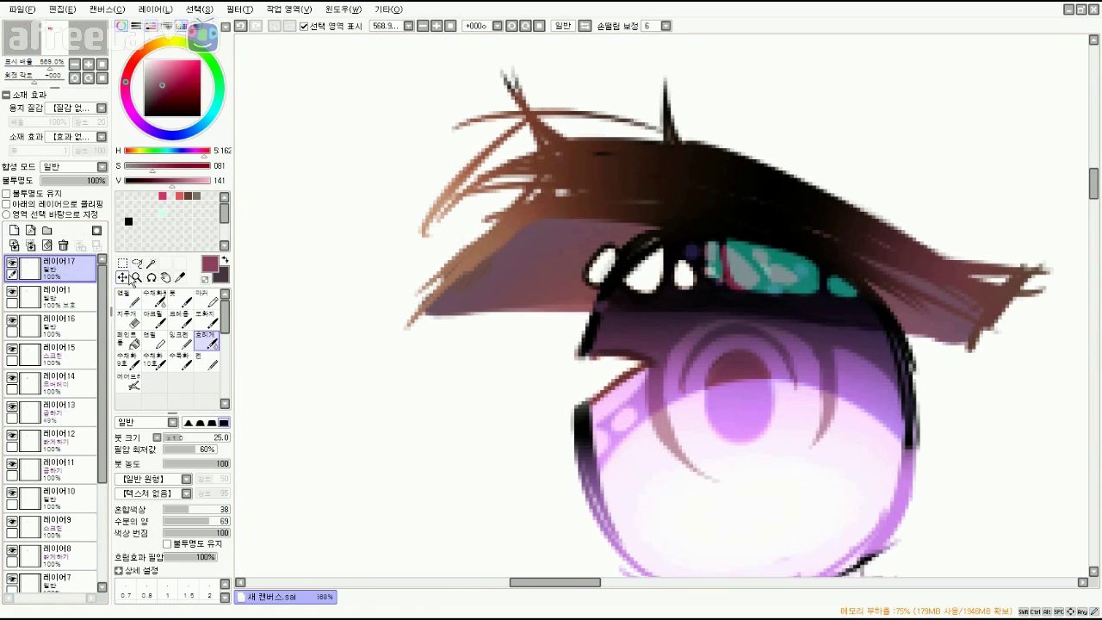
left_click(128, 297)
left_click(617, 240, "alt")
key("bracketleft")
key("bracketleft")
key("bracketleft")
key("bracketleft")
key("bracketleft")
key("bracketleft")
key("bracketleft")
key("bracketleft")
key("bracketleft")
key("bracketleft")
key("bracketleft")
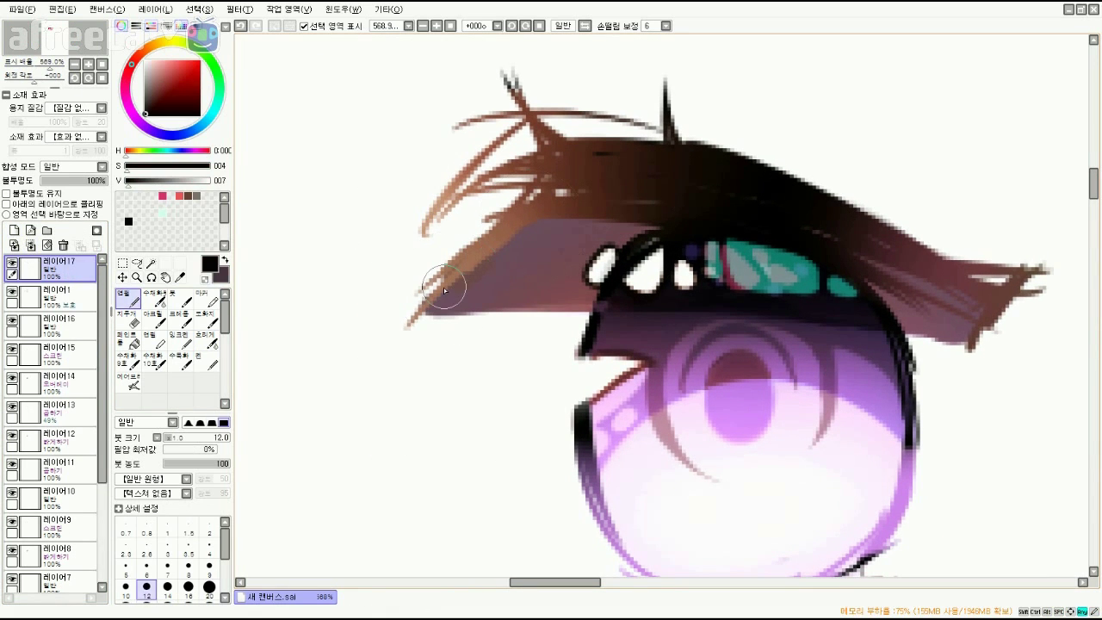
Try drawing the left eyelid edge below the lashes with the pencil at sizes 12 and 3.
left_click_drag(440, 297, 540, 217)
key("bracketleft")
key("bracketleft")
key("bracketleft")
key("bracketleft")
key("bracketleft")
key("bracketleft")
key("bracketleft")
key("bracketleft")
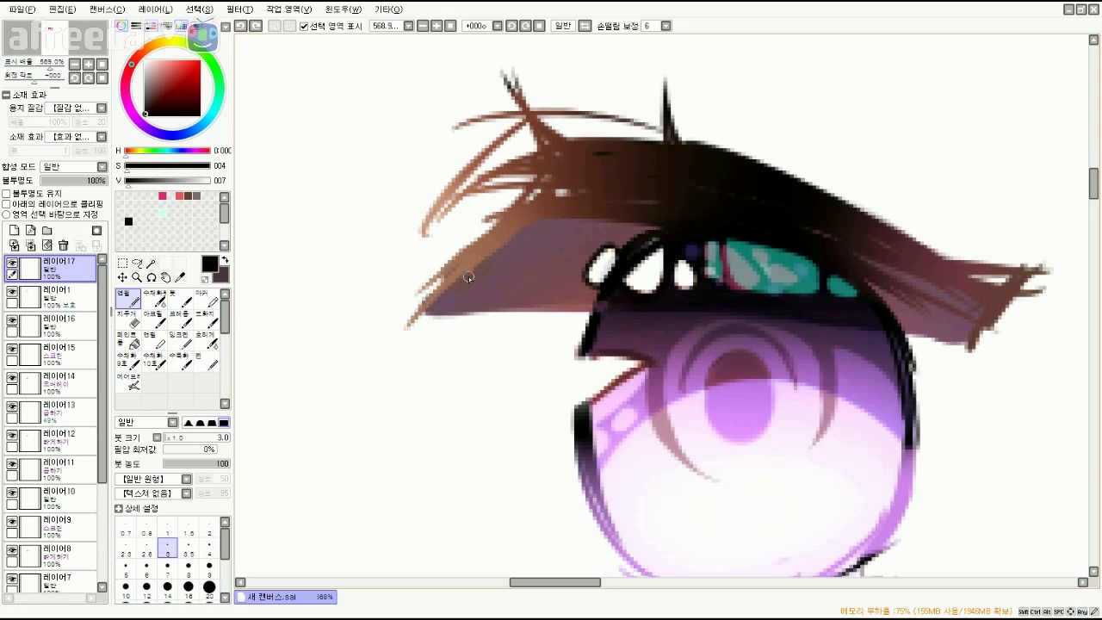
left_click_drag(476, 263, 516, 224)
key("ctrl+z")
Draw a thin dark line along the upper lid beneath the lashes with the pencil at size 1, resampling the colour.
left_click_drag(556, 224, 647, 225)
key("ctrl+z")
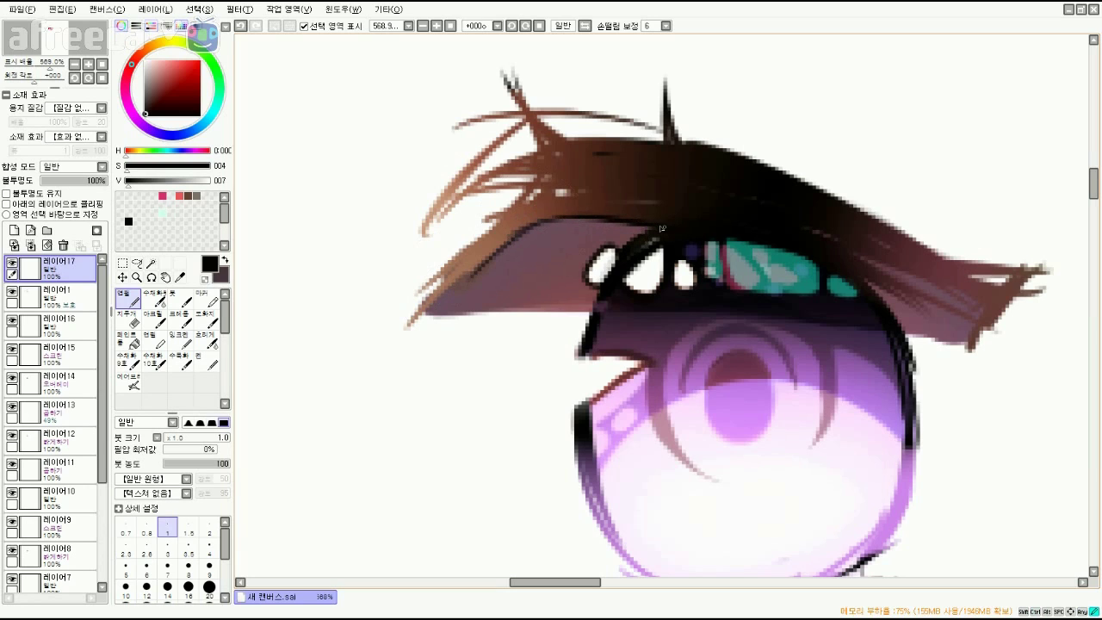
left_click(510, 247, "alt")
left_click(656, 231, "alt")
left_click_drag(733, 241, 587, 229)
Sample a lash colour and shift it to a greyish mauve with saturation 21 and brightness 108.
left_click_drag(39, 63, 47, 66)
left_click(556, 192, "alt")
left_click(152, 92)
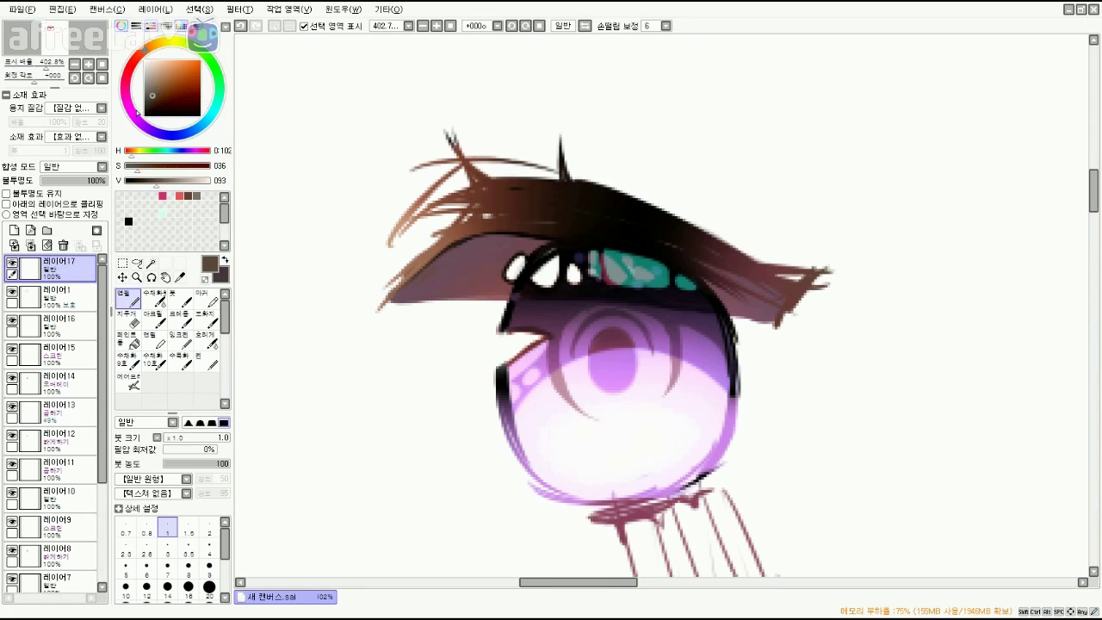
left_click_drag(137, 113, 127, 97)
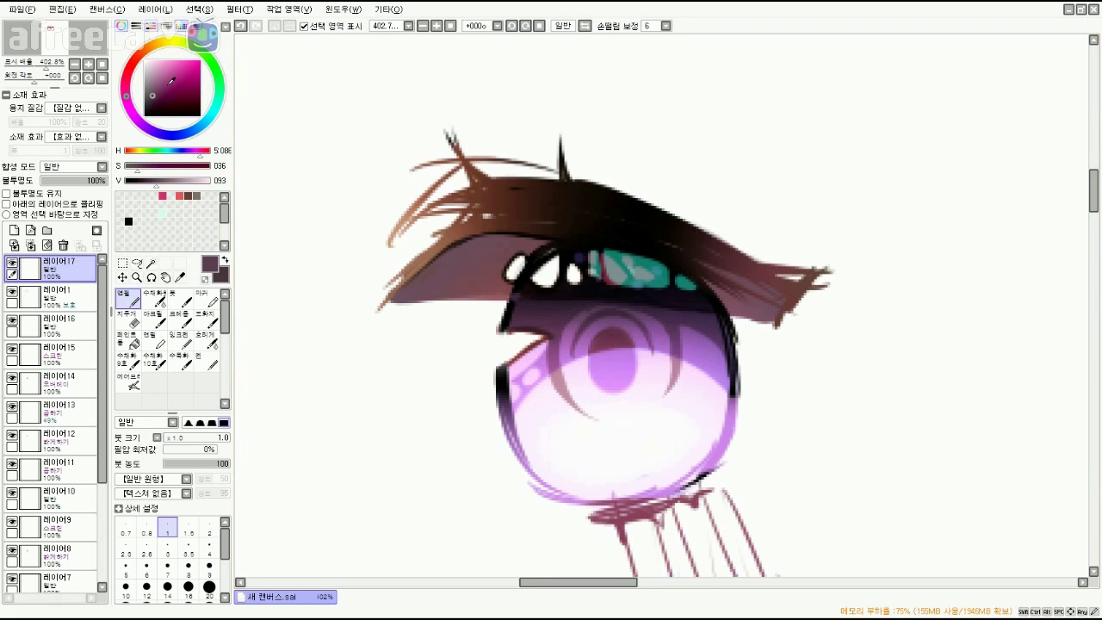
mouse_move(173, 84)
left_mouse_down()
mouse_move(156, 77)
mouse_move(149, 92)
left_mouse_up()
Paint mauve-grey highlight strokes on the upper lashes above the iris with the pencil at size 12, undoing stray strokes.
key("bracketright")
key("bracketright")
key("bracketright")
key("bracketright")
key("bracketright")
key("bracketright")
key("bracketright")
key("bracketright")
key("bracketright")
key("bracketright")
key("bracketright")
key("bracketright")
key("bracketright")
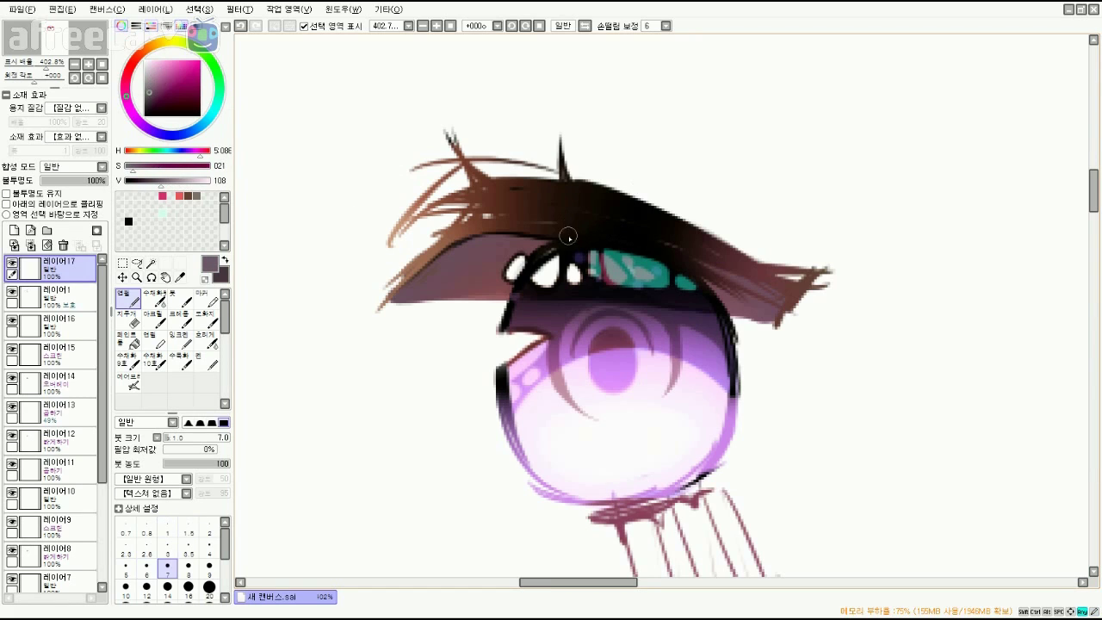
key("bracketright")
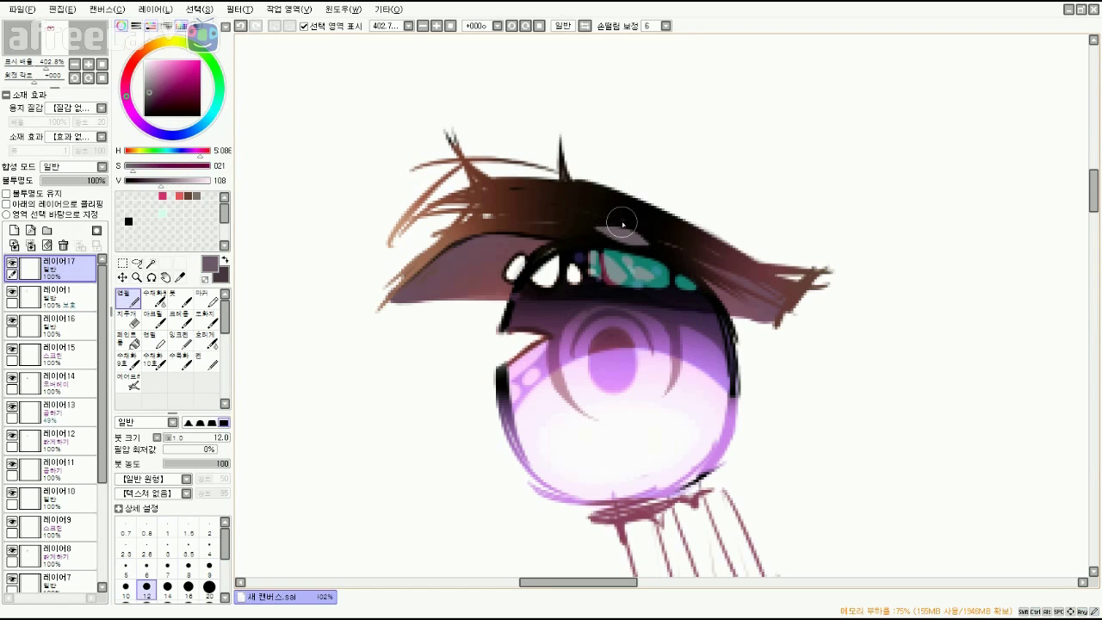
mouse_move(642, 221)
left_mouse_down()
mouse_move(600, 203)
mouse_move(660, 225)
mouse_move(626, 197)
mouse_move(663, 218)
left_mouse_up()
key("ctrl+z")
key("ctrl+z")
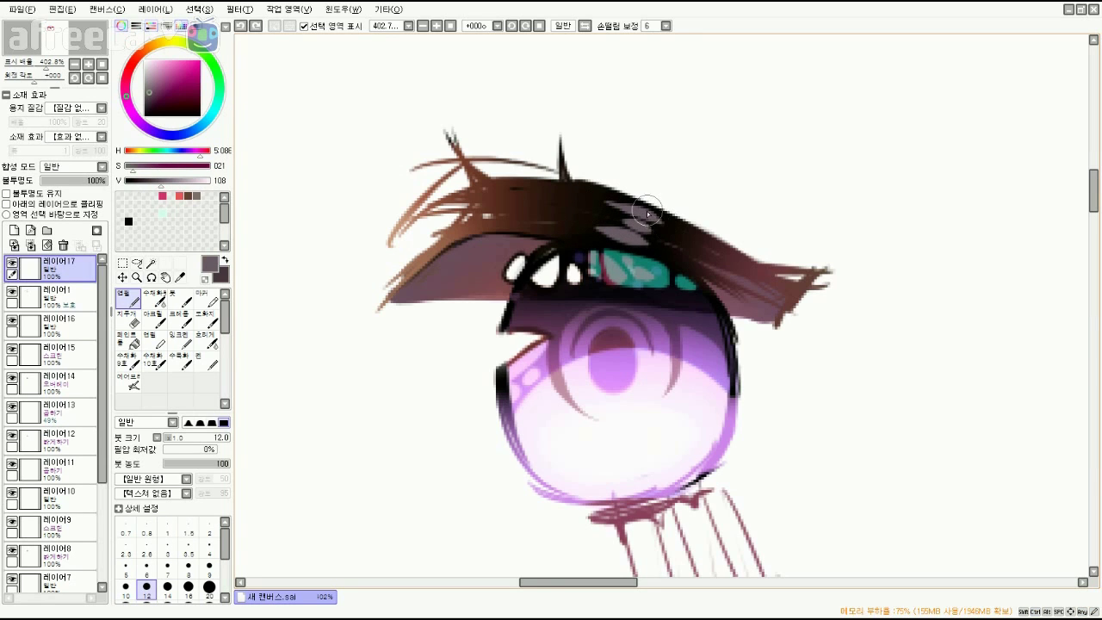
Sample white and dot small sparkle highlights across the dark upper part of the iris with the size 12 pencil.
mouse_move(45, 67)
left_mouse_down()
mouse_move(24, 70)
mouse_move(44, 76)
left_mouse_up()
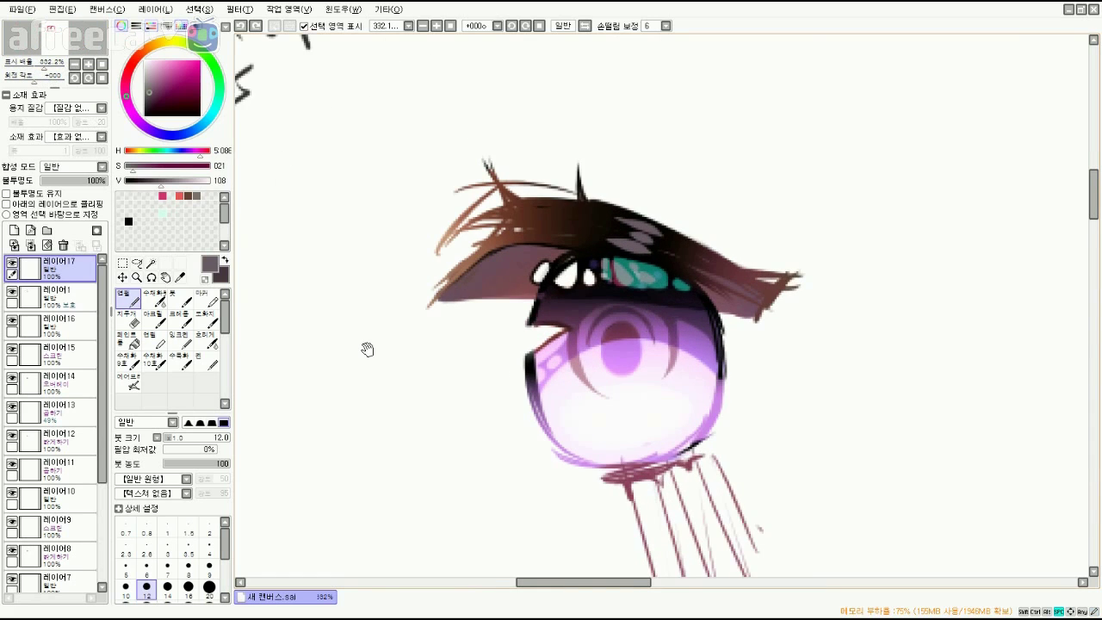
left_click_drag(367, 349, 358, 290)
left_click(474, 316, "alt")
left_click_drag(568, 258, 531, 248)
key("ctrl+z")
left_click(531, 233)
left_click(542, 235)
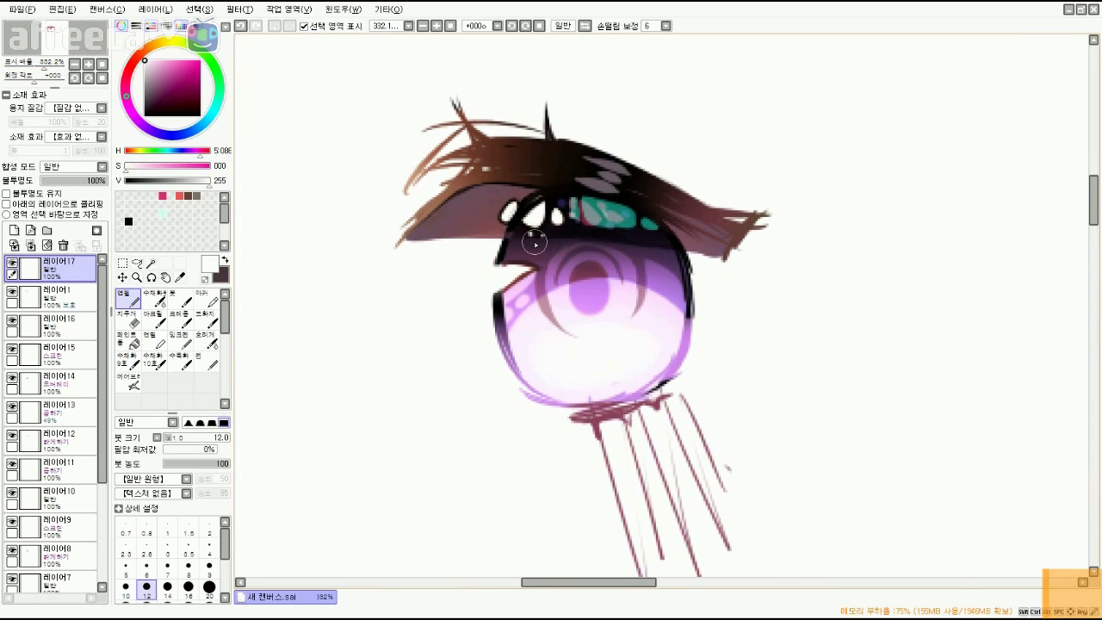
left_click_drag(610, 253, 603, 252)
left_click(633, 238)
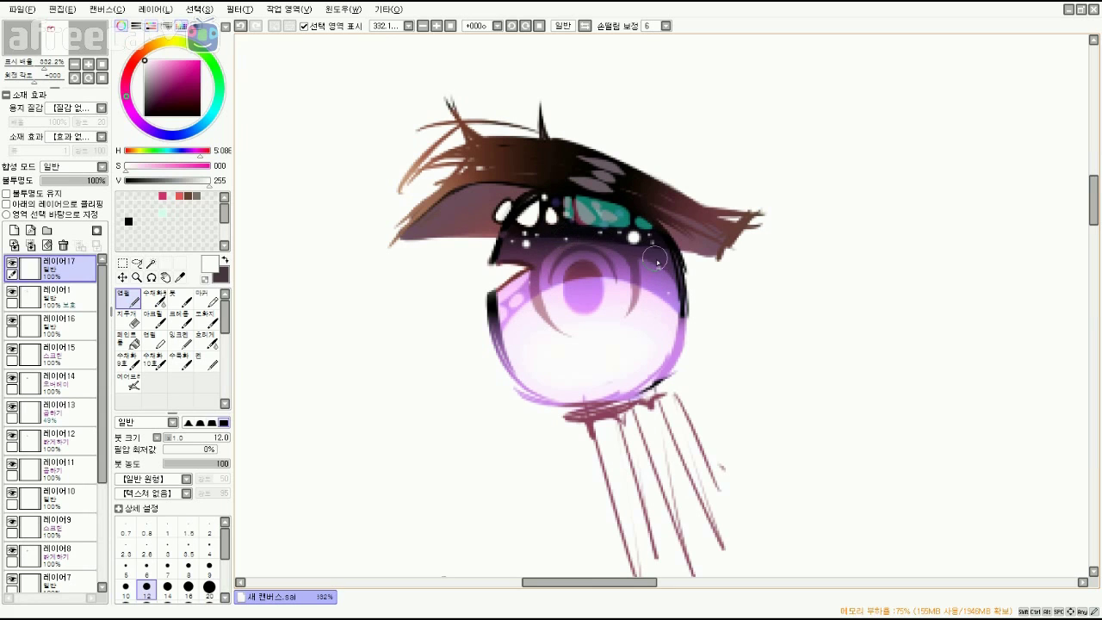
mouse_move(50, 69)
left_mouse_down()
mouse_move(32, 70)
mouse_move(72, 47)
left_mouse_up()
left_click(37, 69)
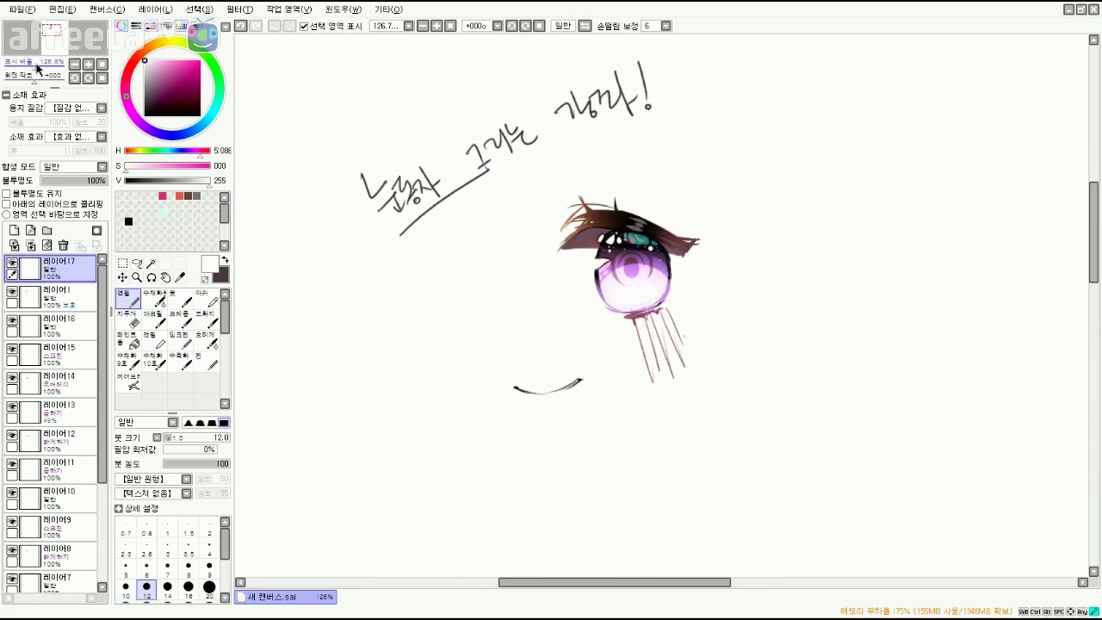
left_click_drag(346, 375, 367, 365)
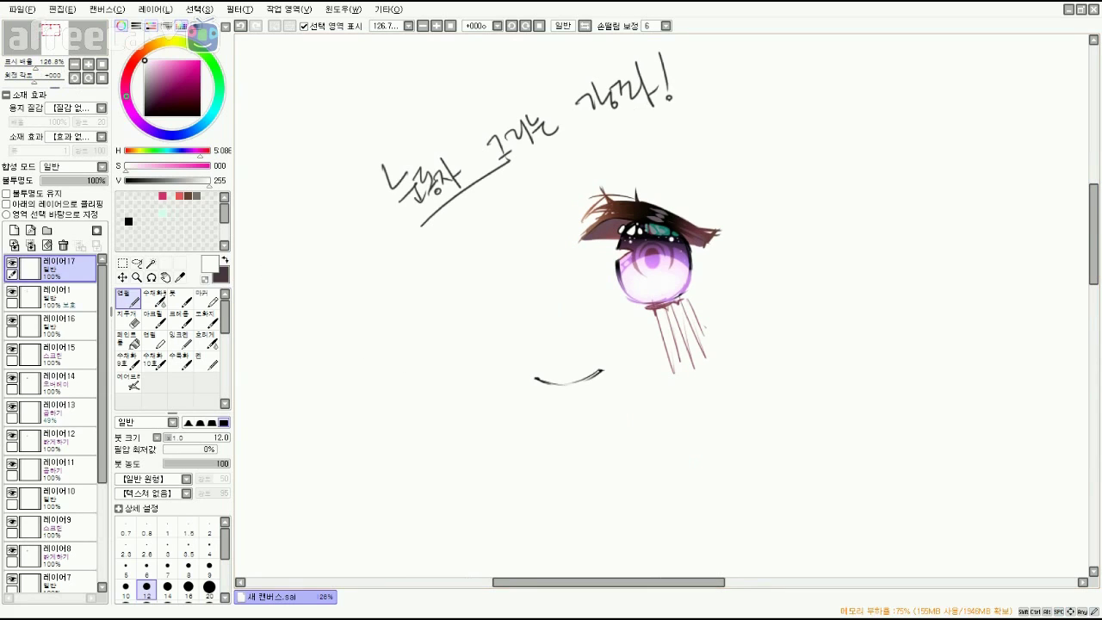